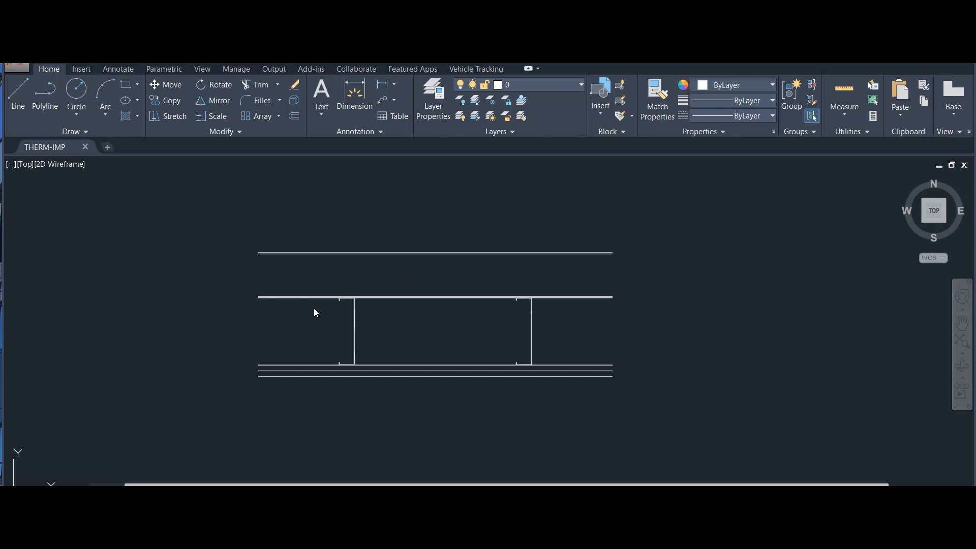
scroll(315, 308, "up", 2)
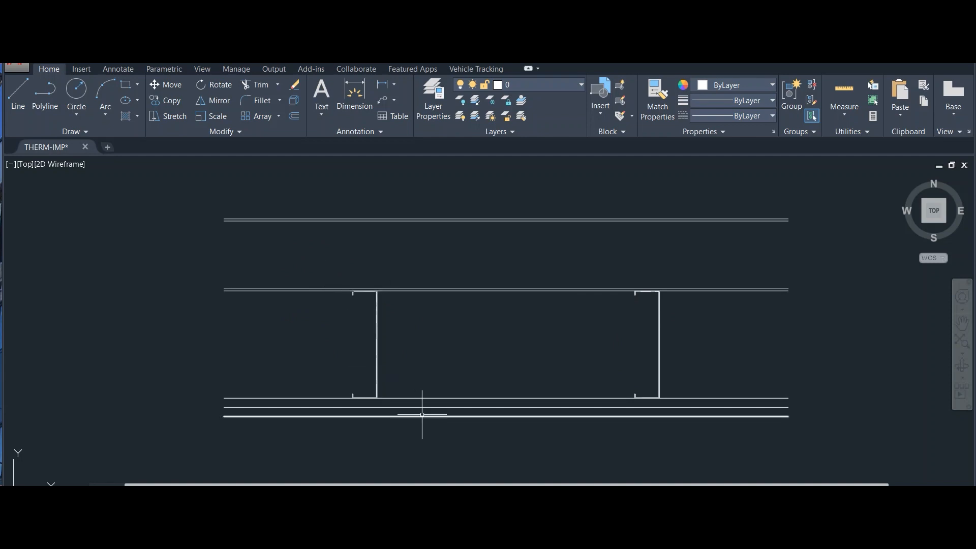
key("ctrl")
key("ctrl")
key("ctrl")
key("ctrl")
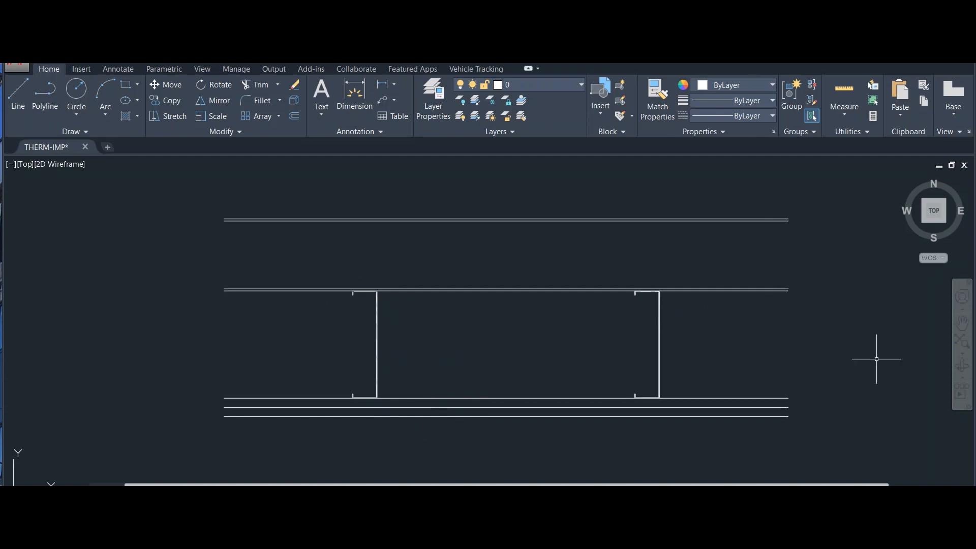
key("ctrl")
key("ctrl")
Save the wall drawing as THERM-IMP.dxf in AutoCAD R12/LT2 DXF format, overwriting the existing file.
left_click(22, 70)
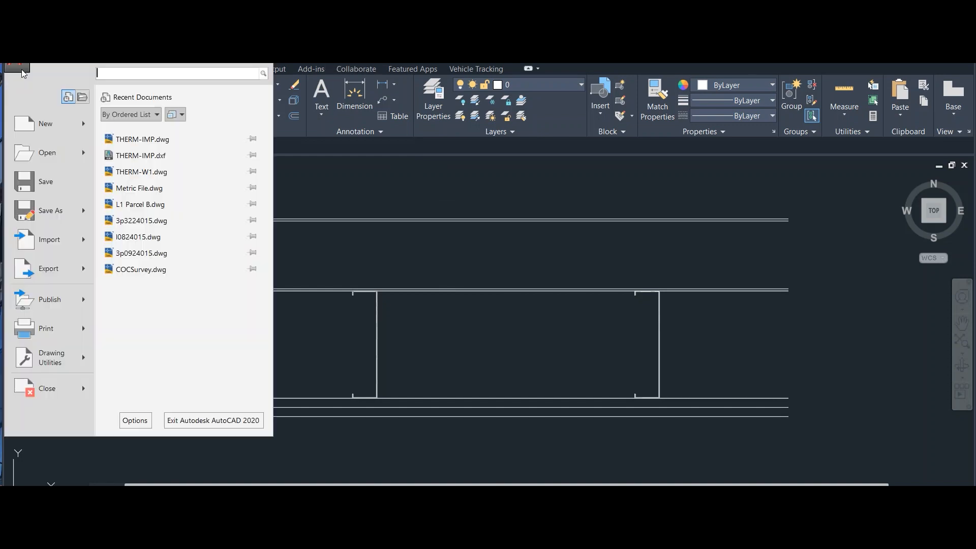
mouse_move(69, 203)
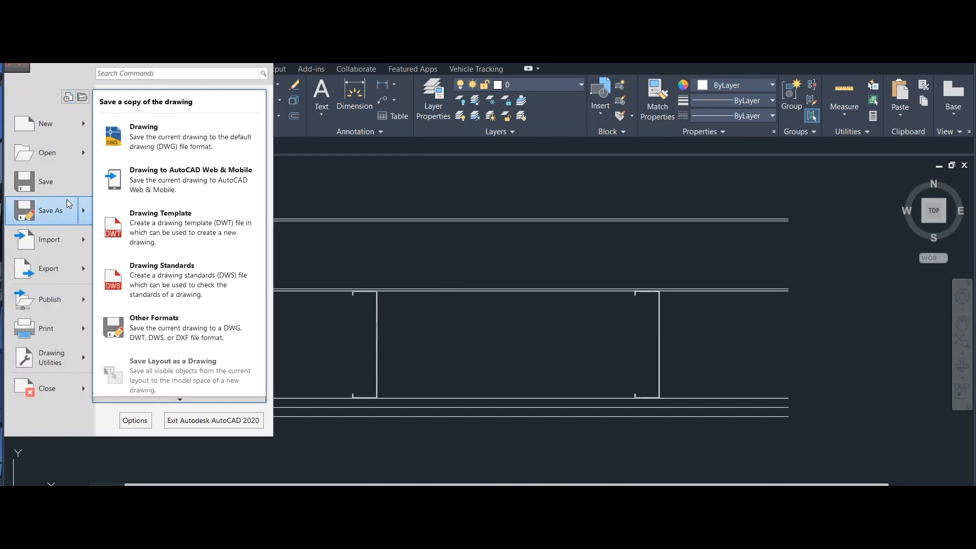
left_click(196, 330)
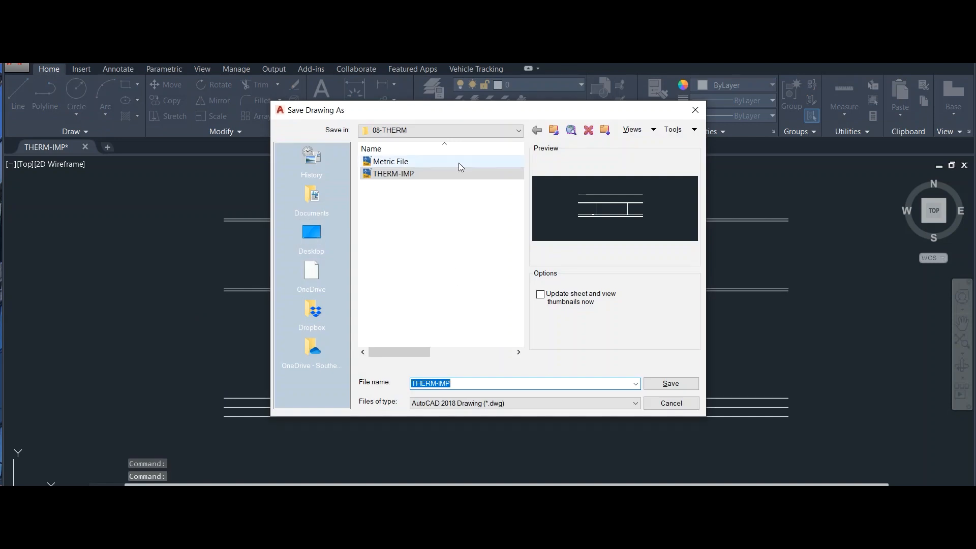
left_click(570, 404)
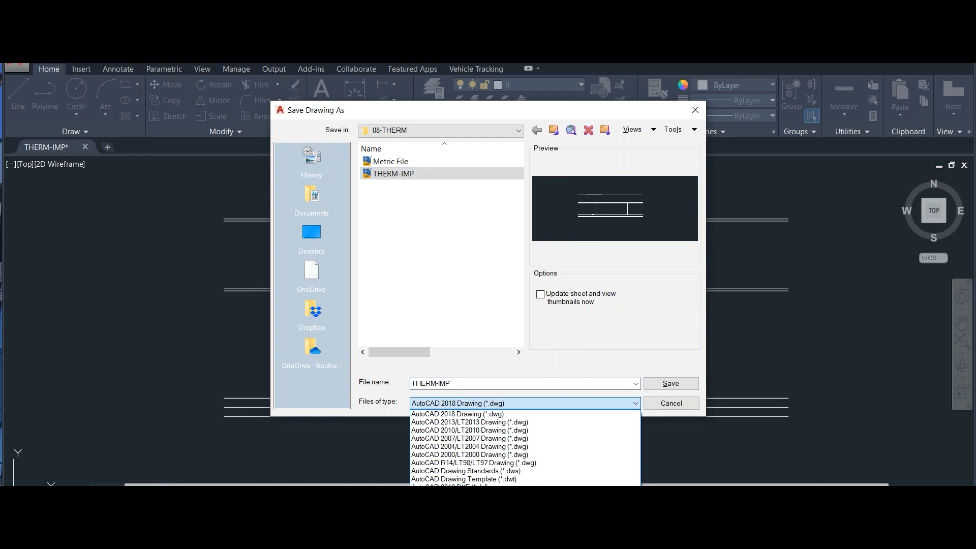
left_click(439, 115)
mouse_move(425, 111)
left_mouse_down()
mouse_move(351, 66)
mouse_move(343, 44)
left_mouse_up()
left_click(545, 334)
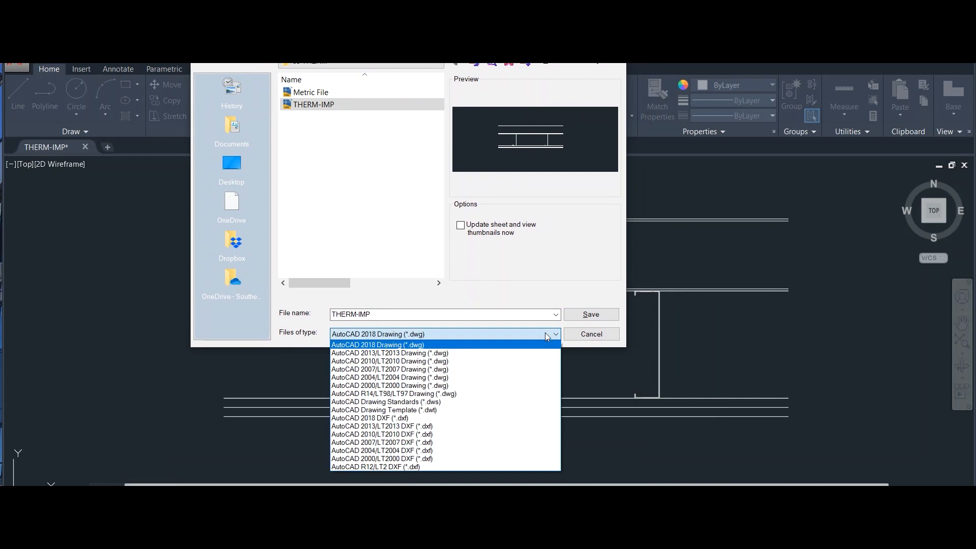
left_click(394, 467)
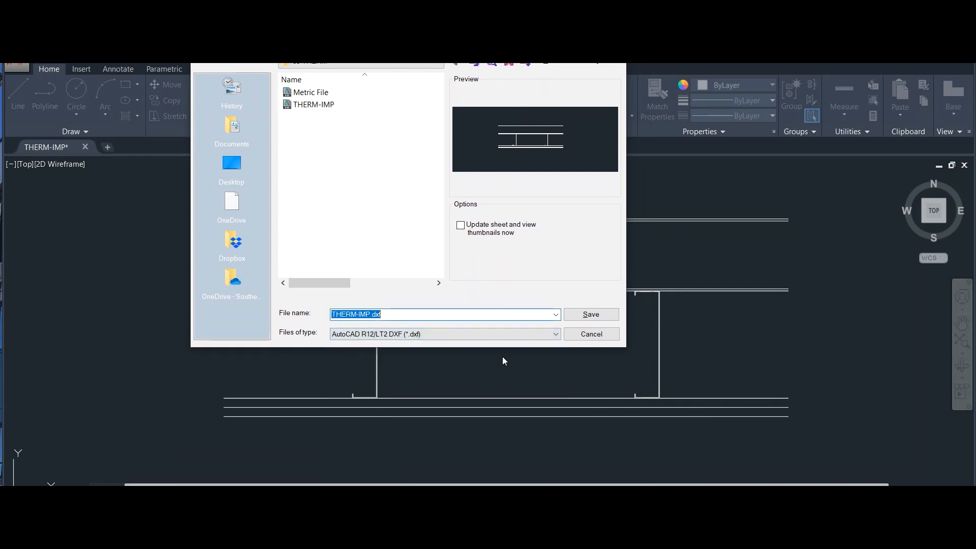
left_click(597, 319)
left_click(392, 229)
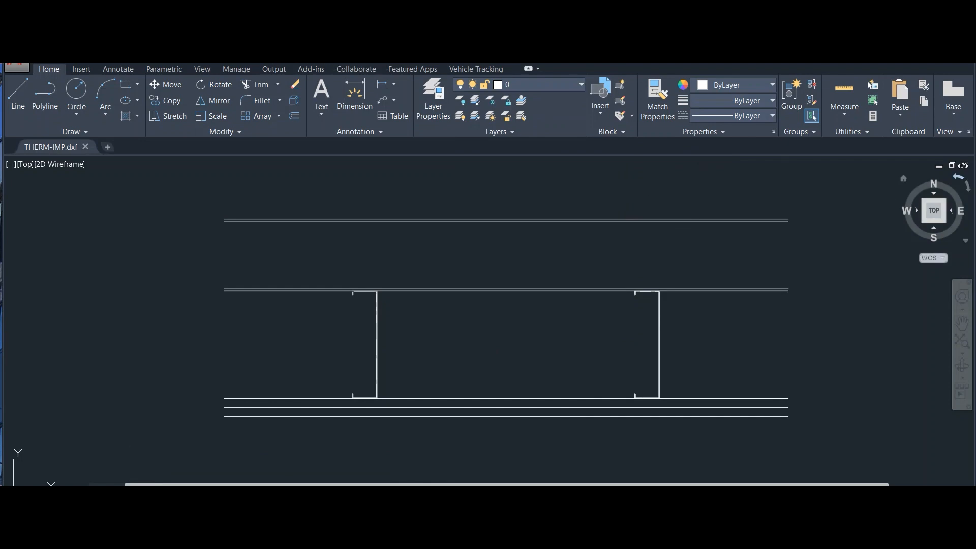
Switch to the browser's THERM Software Downloads page and find the full setup download for THERM version 7.6.01.
left_click(963, 53)
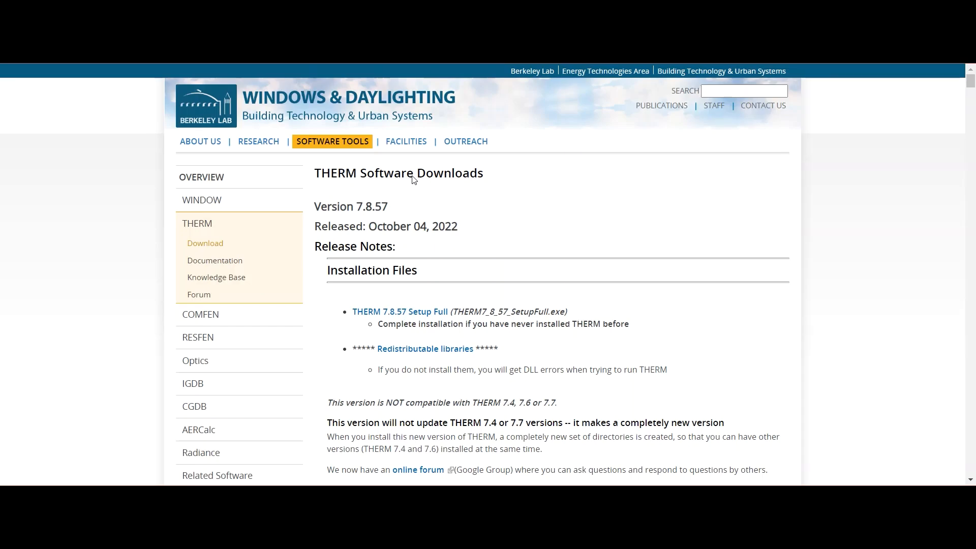
left_click(291, 107)
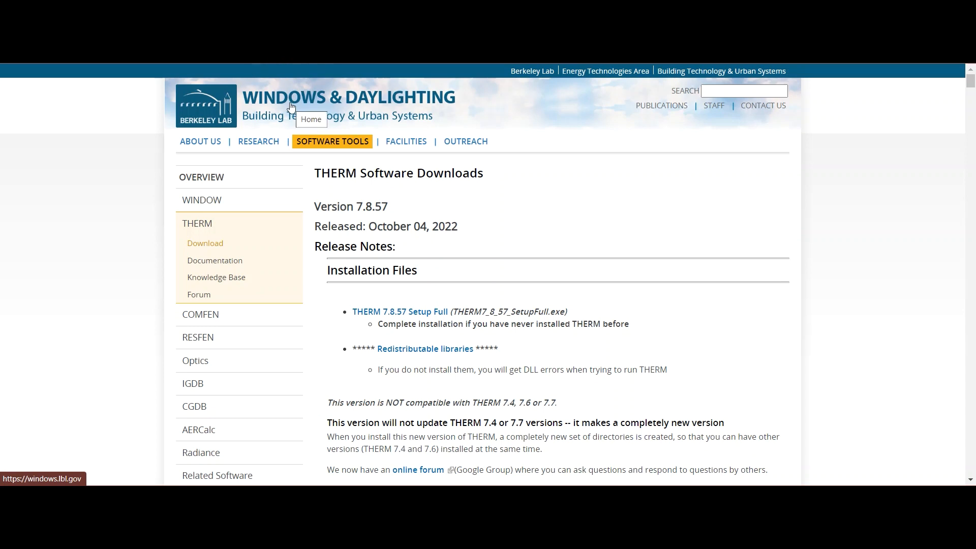
left_click(291, 107)
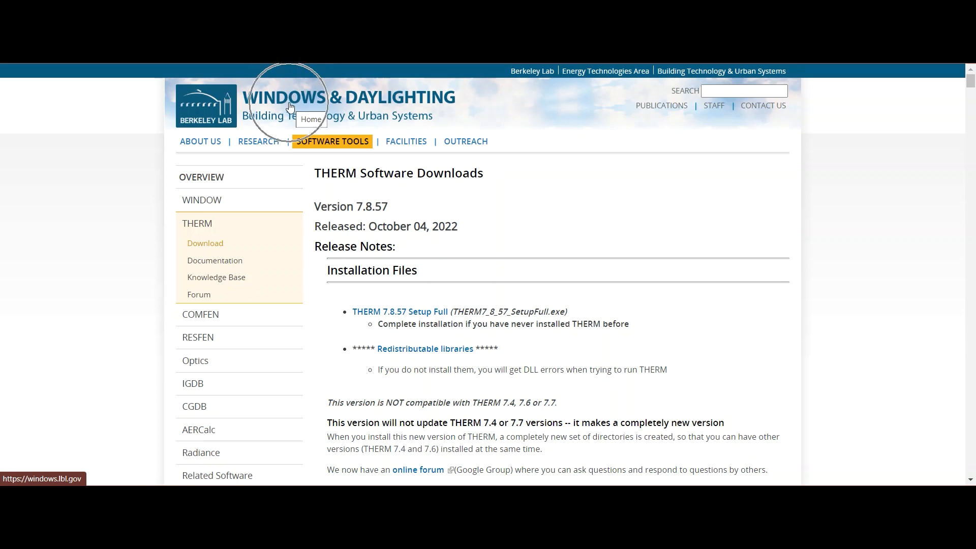
left_click(203, 227)
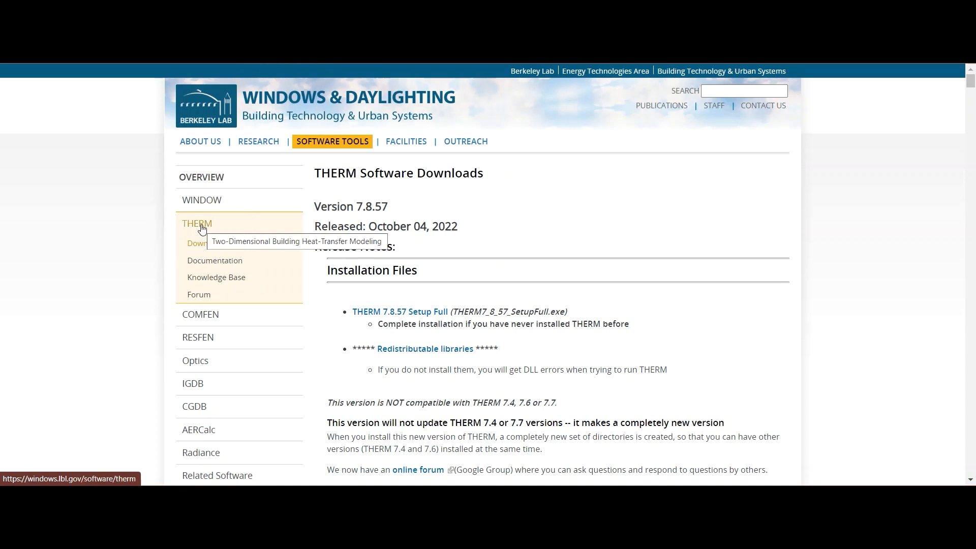
left_click(212, 251)
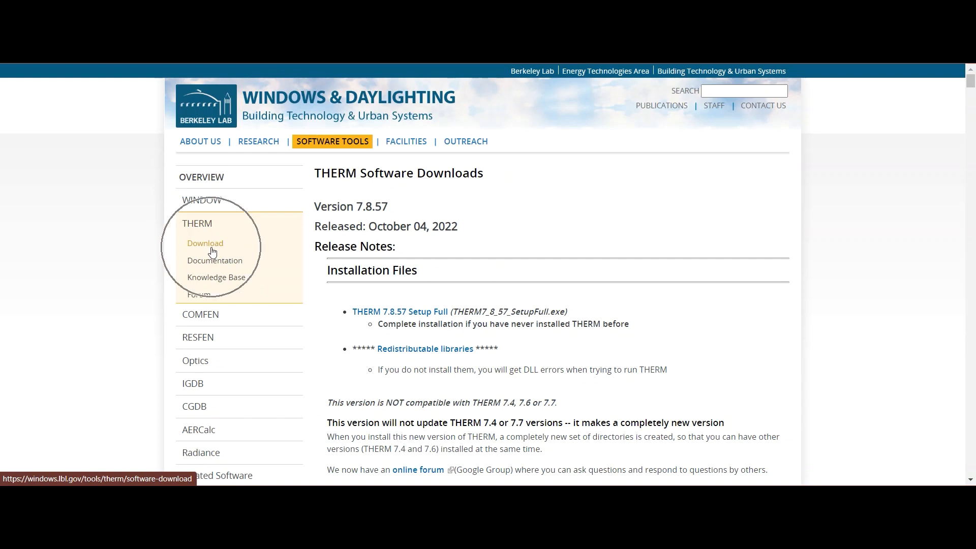
left_click(379, 210)
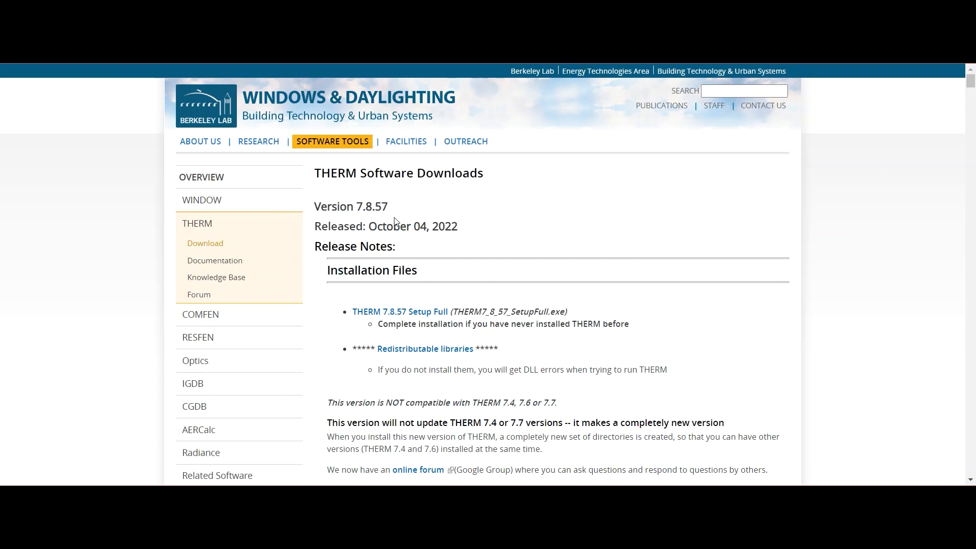
left_click(378, 218)
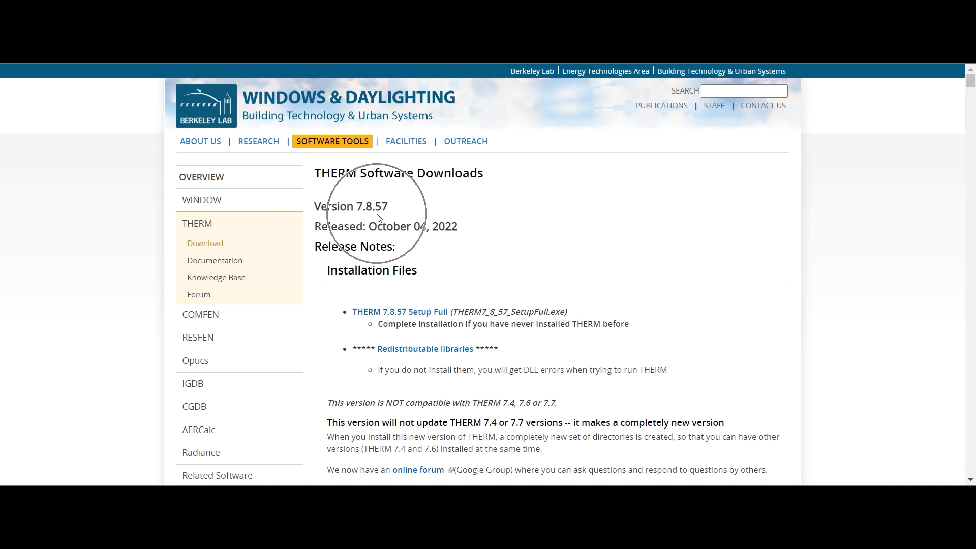
scroll(481, 362, "down", 20)
scroll(480, 362, "down", 20)
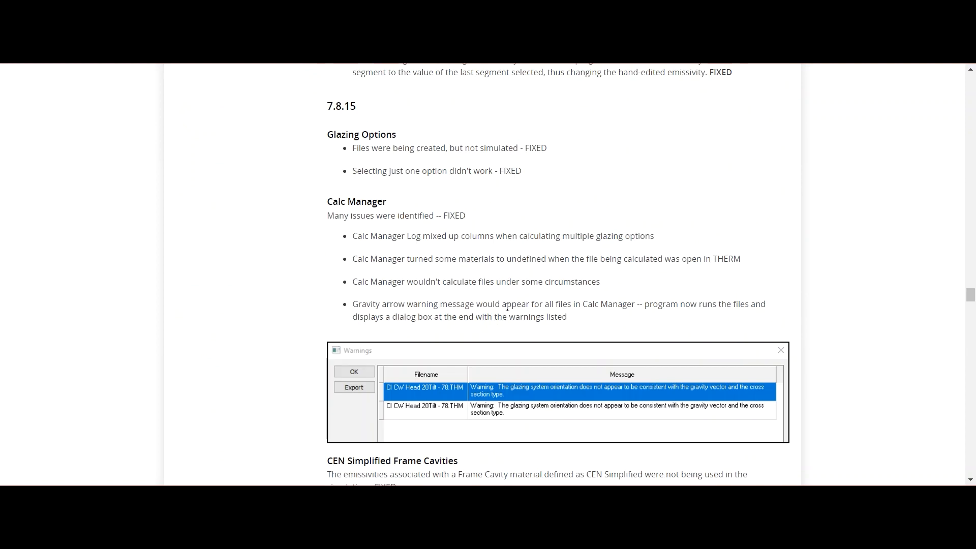
scroll(509, 326, "down", 20)
scroll(501, 340, "down", 5)
scroll(501, 340, "down", 20)
scroll(493, 335, "down", 20)
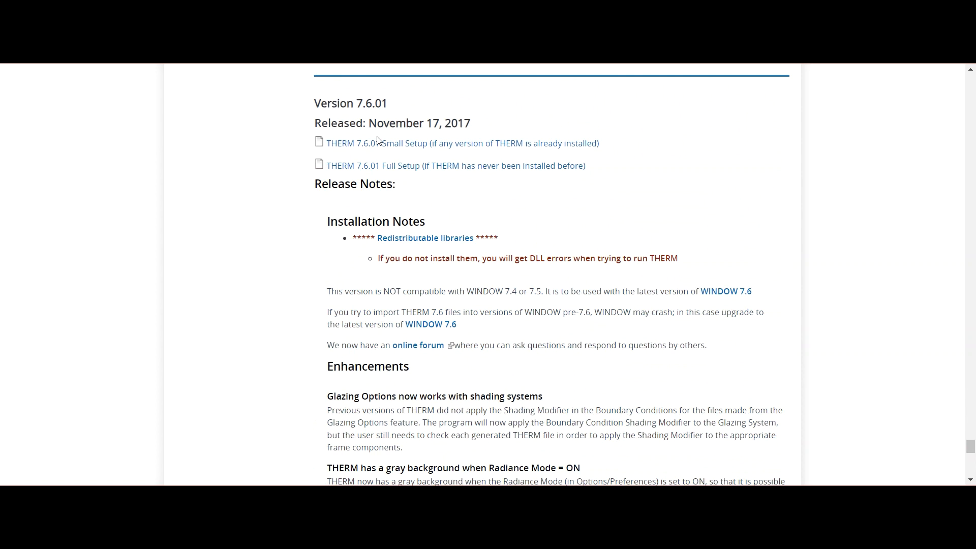
left_click(405, 171)
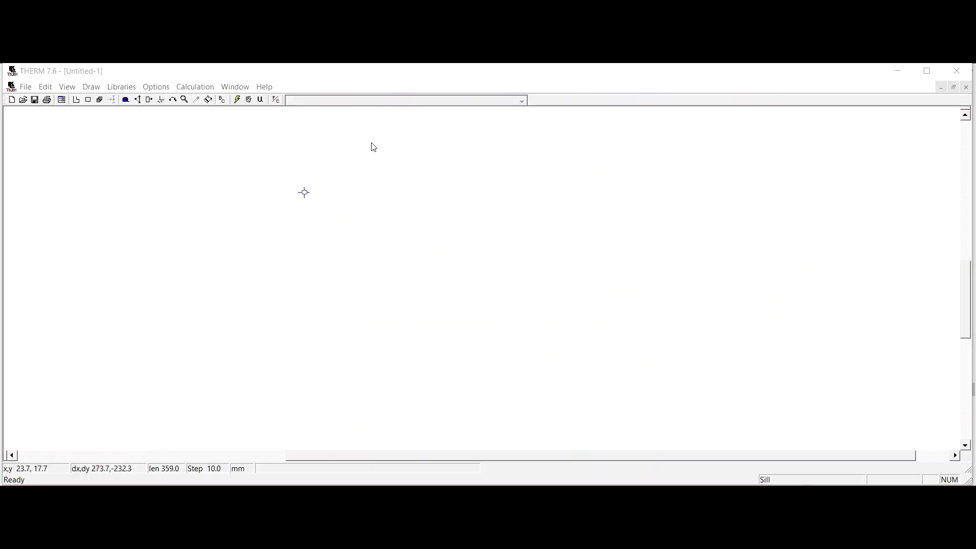
Switch to THERM 7.6 and load the saved DXF file as an underlay, with mm units and 100% scaling.
left_click(26, 88)
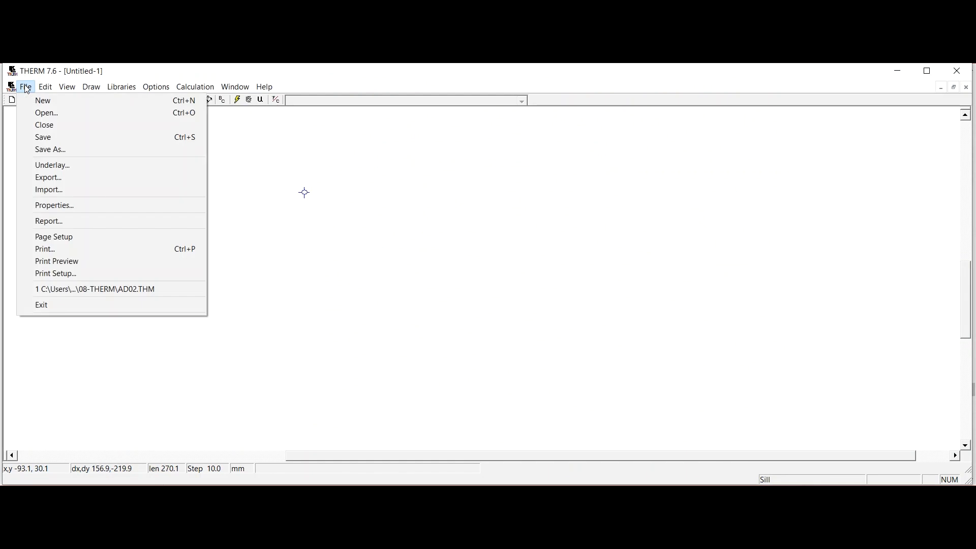
left_click(61, 170)
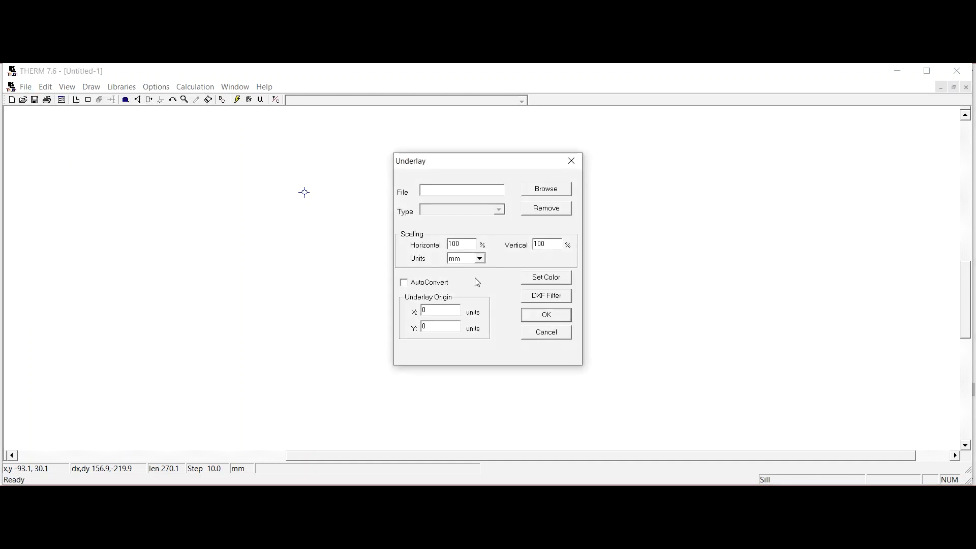
left_click(534, 194)
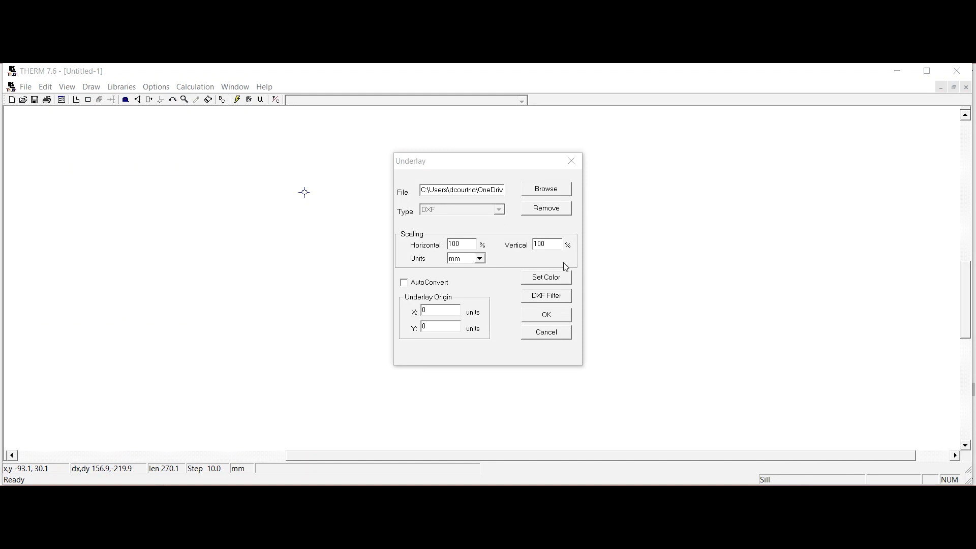
left_click(544, 316)
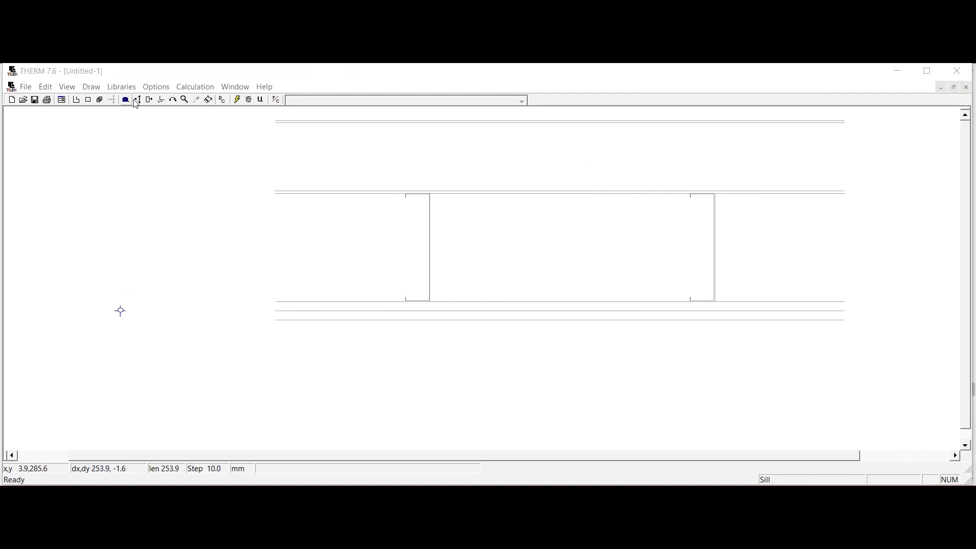
Review the snap settings for vertical, horizontal and underlay snapping.
left_click(156, 87)
left_click(169, 102)
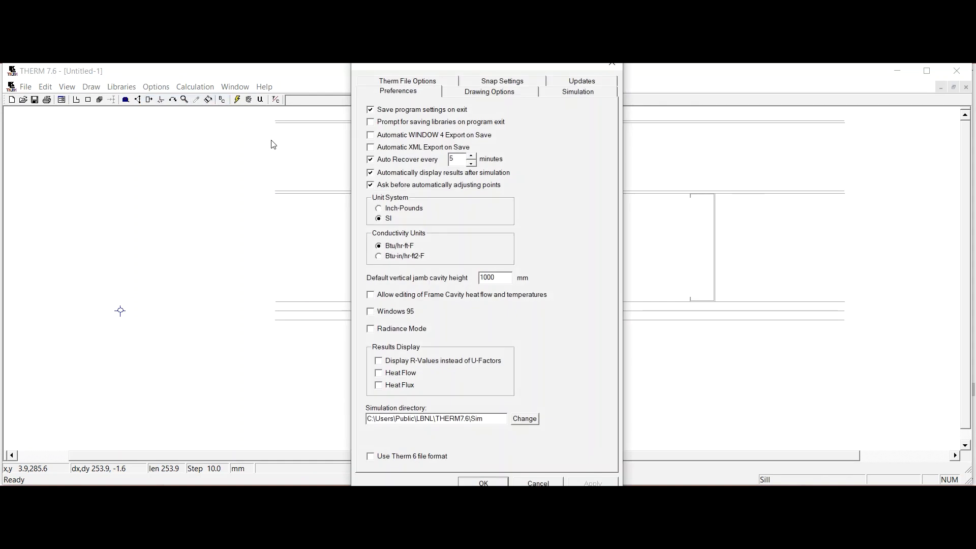
left_click(490, 83)
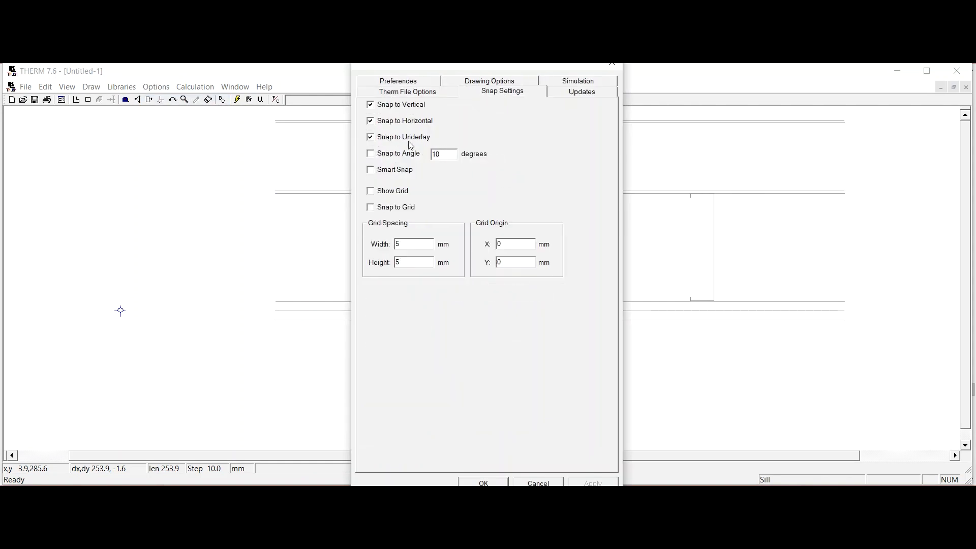
key("Return")
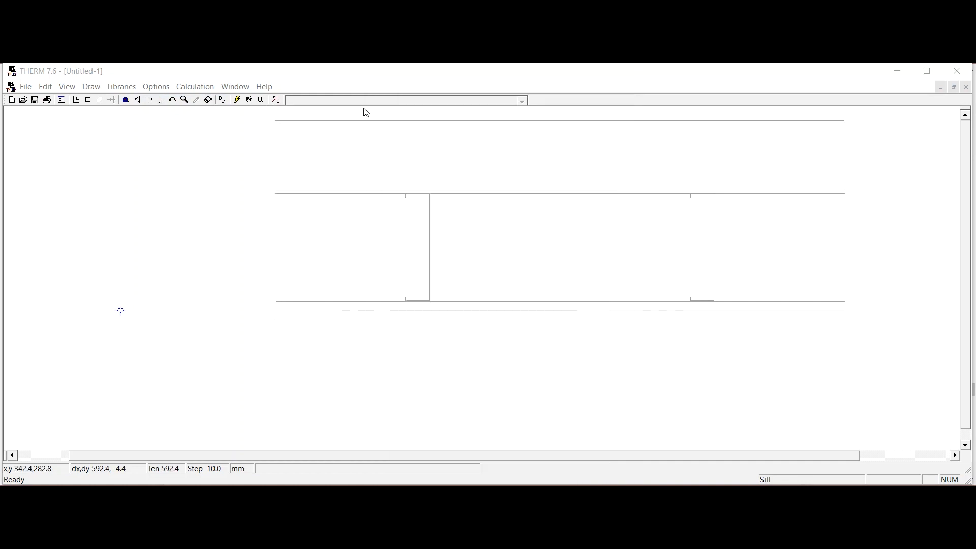
Draw a 13 mm high rectangle across the full wall width between the two lowest underlay lines.
left_click(93, 91)
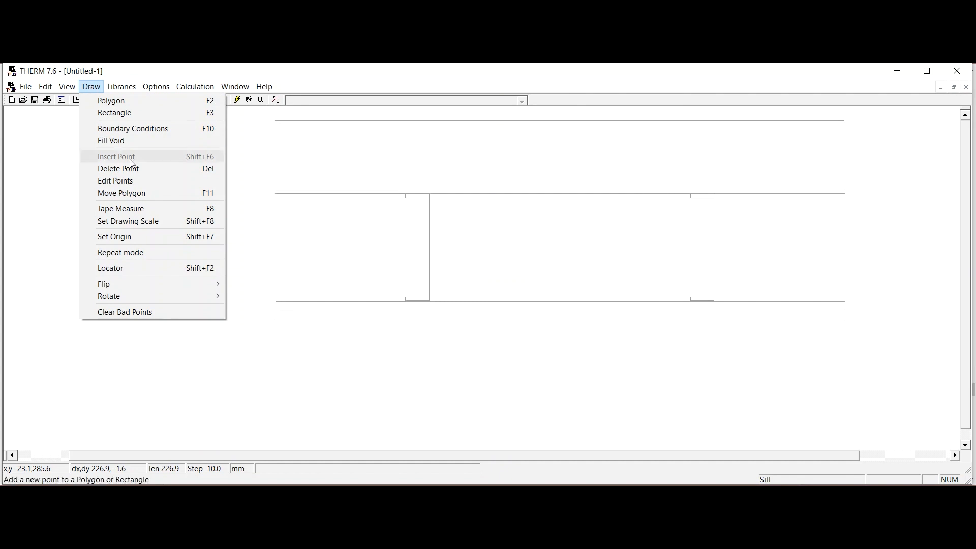
left_click(117, 116)
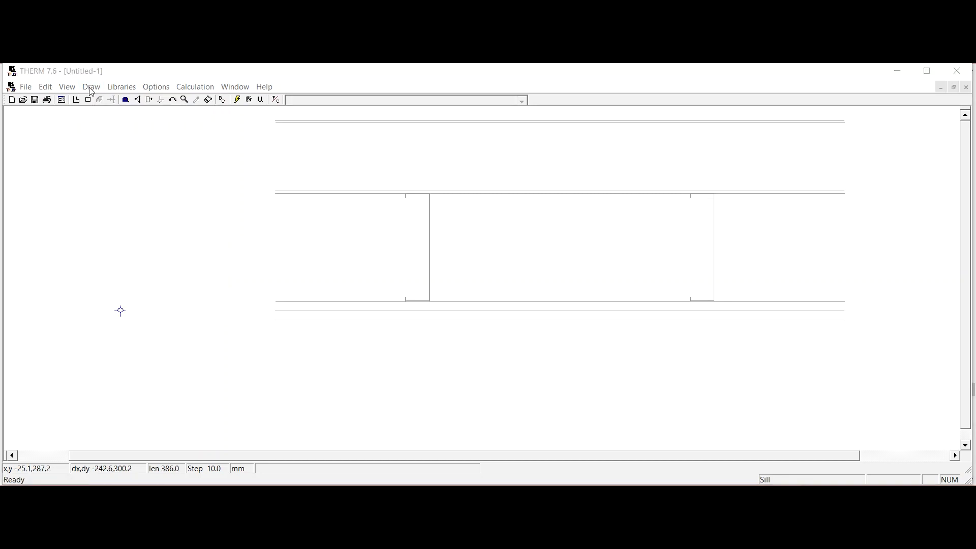
left_click(89, 88)
left_click(107, 116)
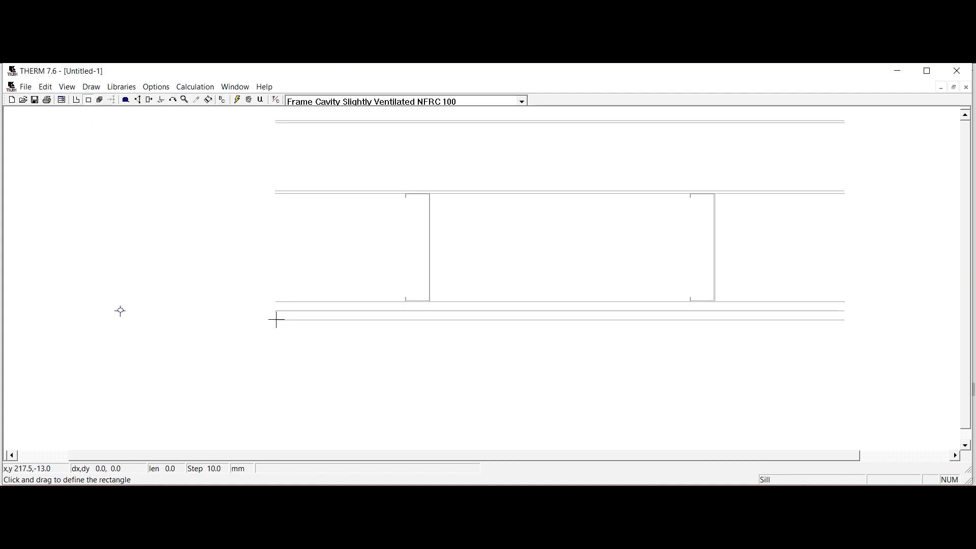
left_click_drag(276, 320, 845, 310)
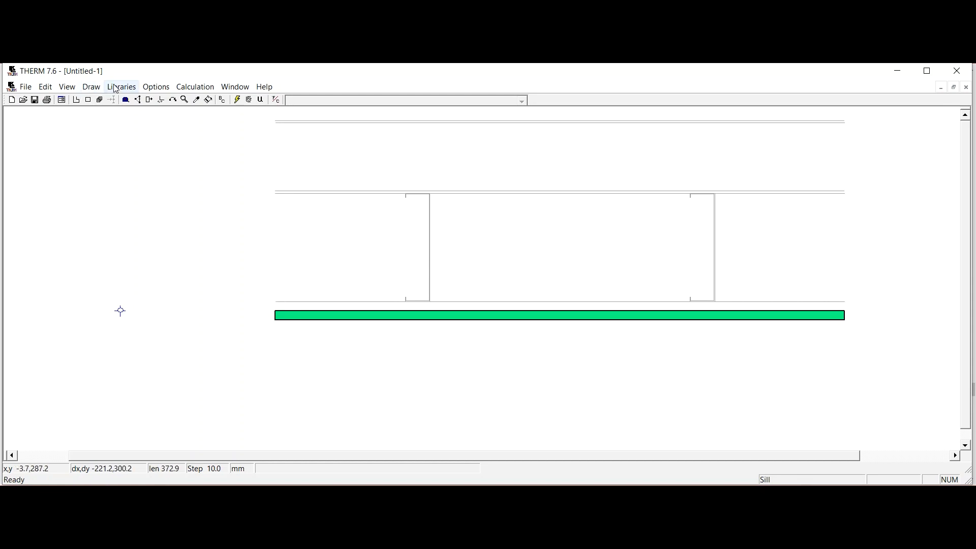
Draw a second 13 mm high full-width rectangle directly above the first, and a thin one between the two topmost underlay lines.
left_click(94, 88)
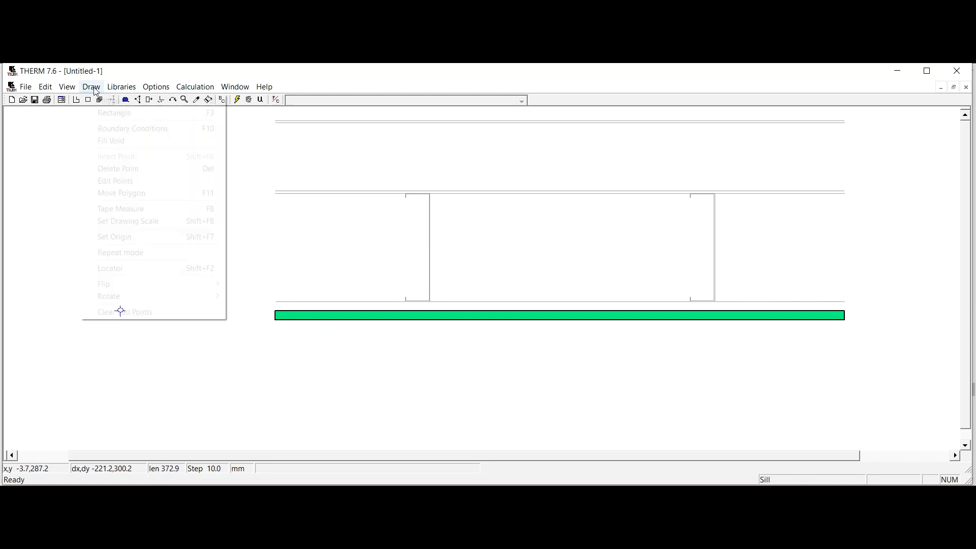
left_click(113, 113)
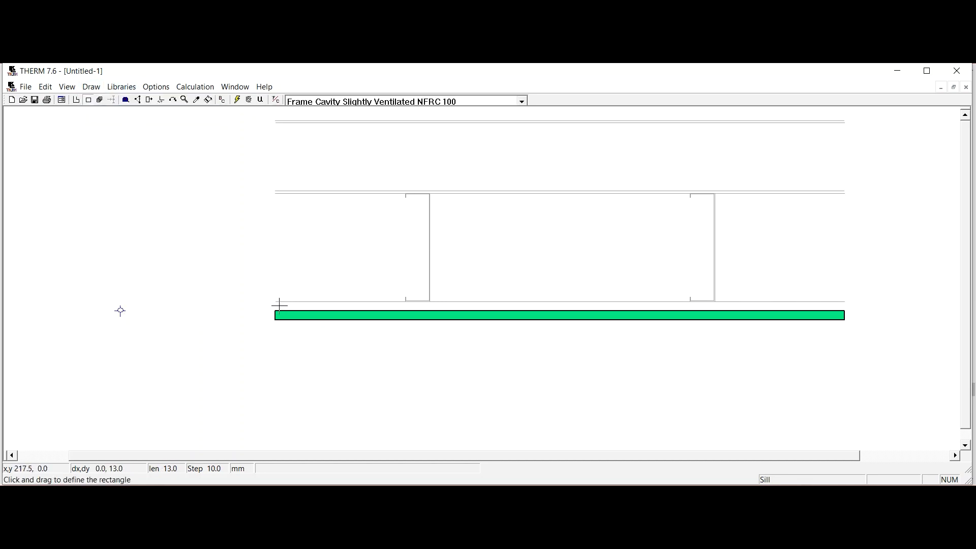
left_click_drag(793, 298, 844, 311)
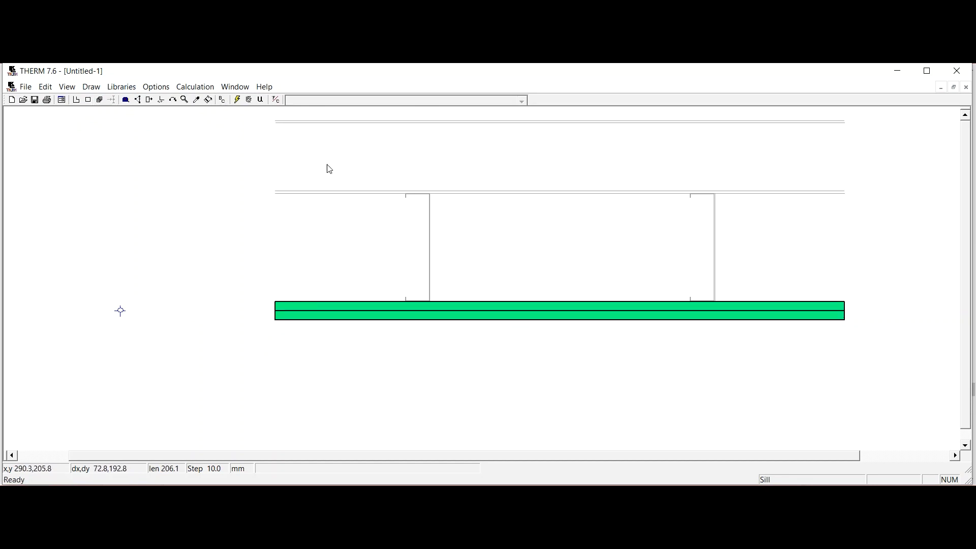
left_click(87, 99)
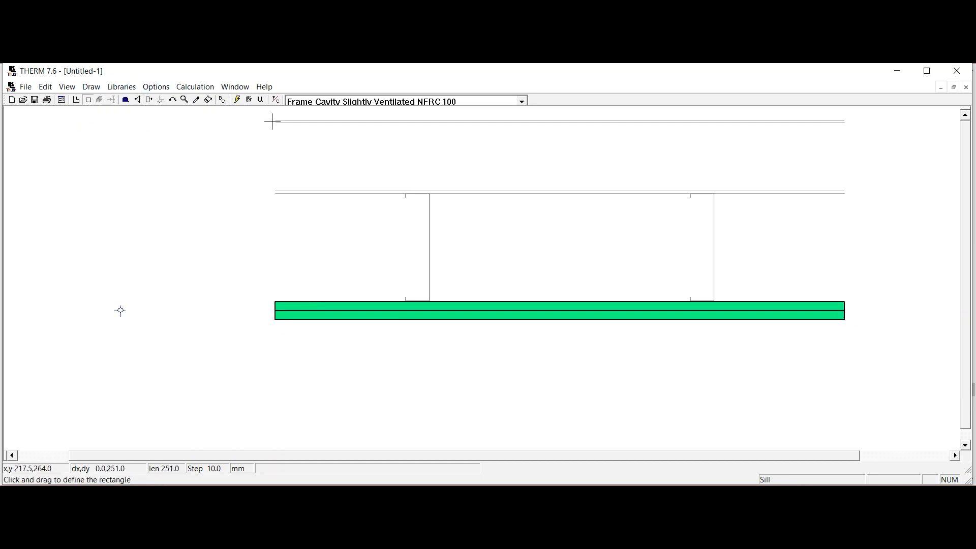
left_click_drag(275, 120, 845, 123)
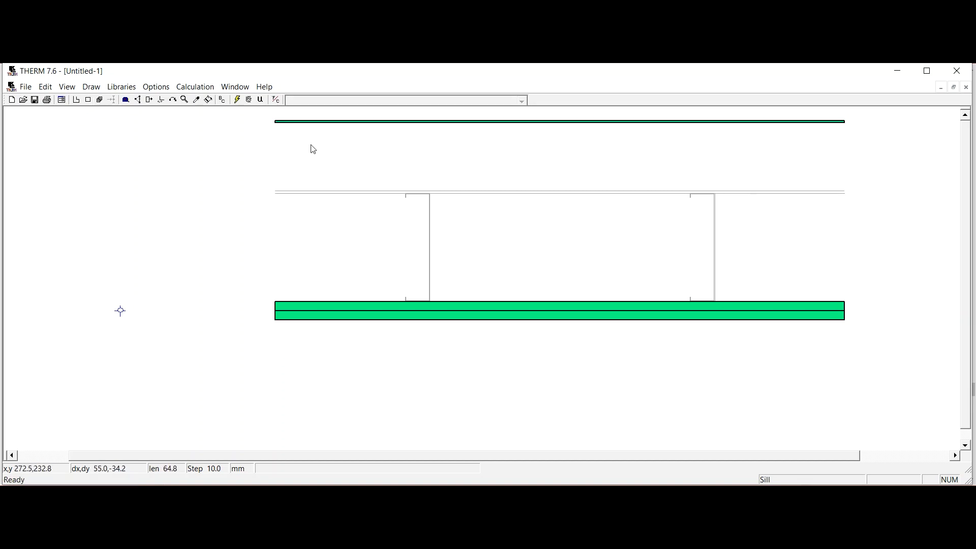
Draw a rectangle about 96 mm high across the full wall width, directly below the thin topmost layer.
left_click(88, 100)
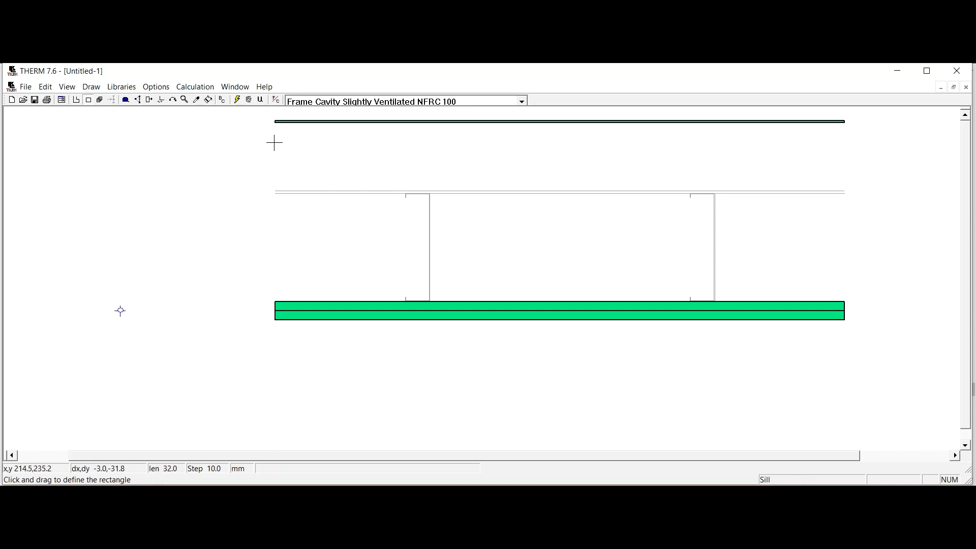
left_click_drag(275, 122, 843, 189)
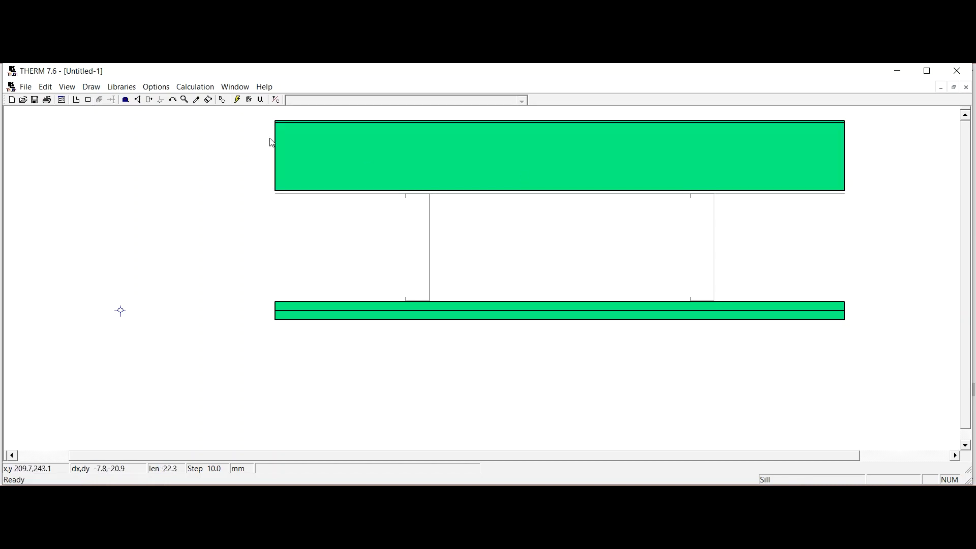
Try to draw a thin full-width rectangle between the thick layer's lower edge and the underlay line just below it.
left_click(88, 100)
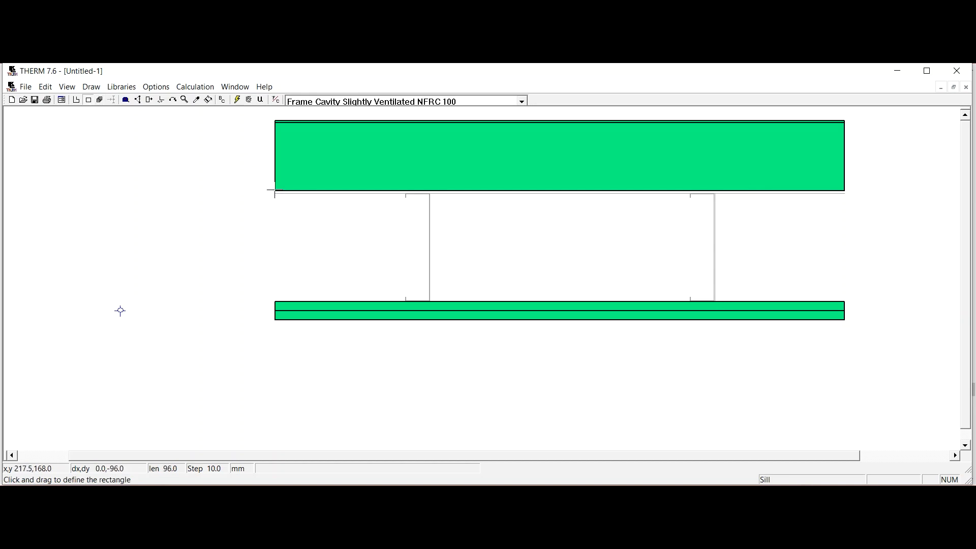
left_click_drag(275, 191, 846, 197)
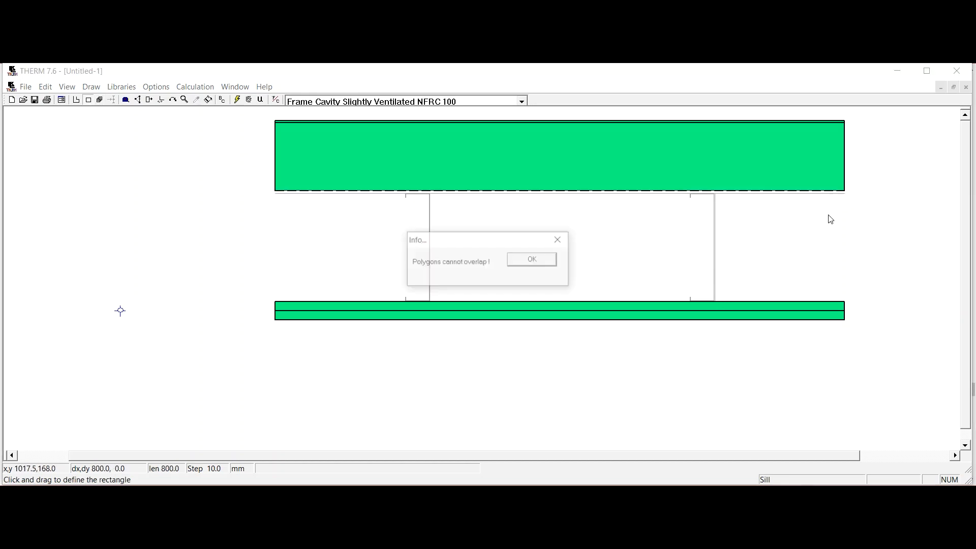
left_click(531, 260)
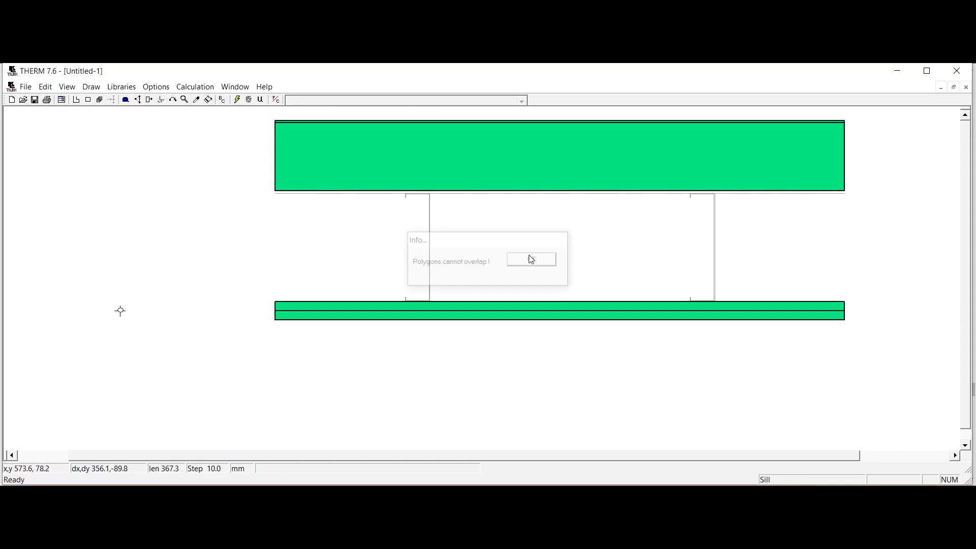
left_click(89, 100)
left_click_drag(275, 192, 847, 199)
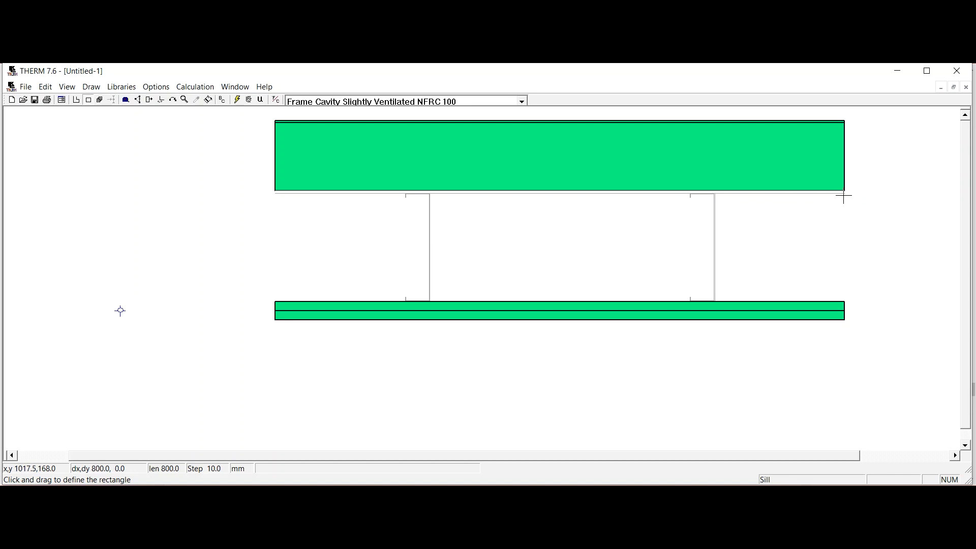
left_click_drag(844, 196, 844, 197)
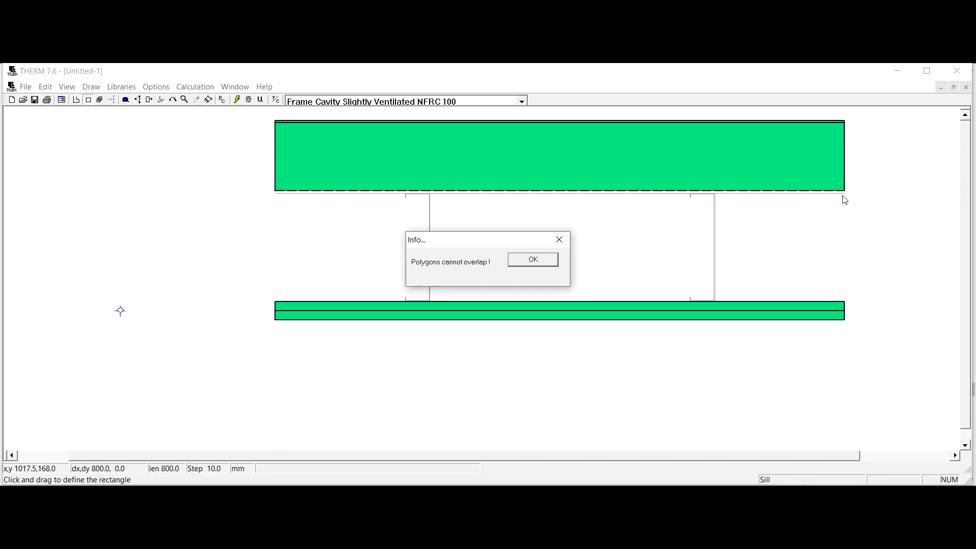
left_click(550, 258)
Retry the thin rectangle below the thick layer at higher zoom, first from its left end and again from its right end.
scroll(859, 196, "up", 1)
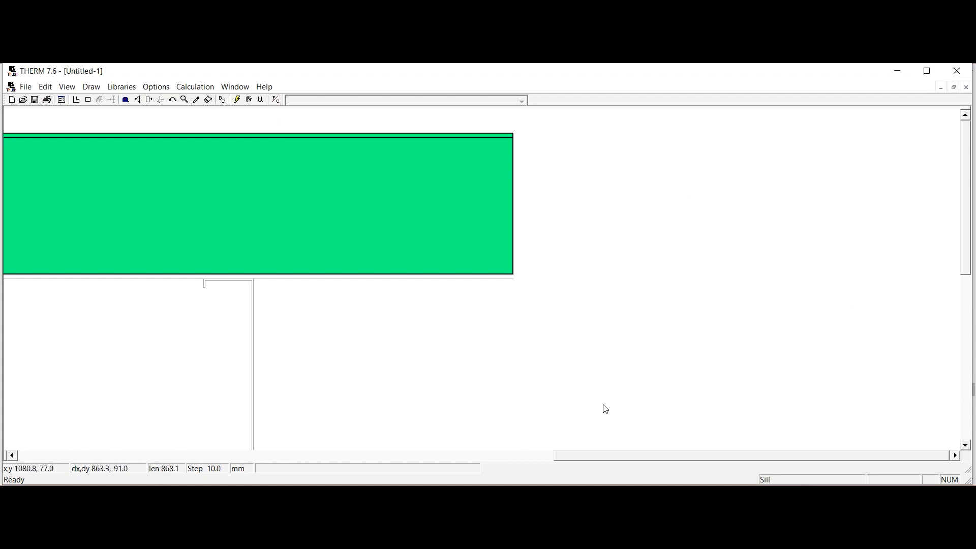
left_click_drag(608, 456, 279, 476)
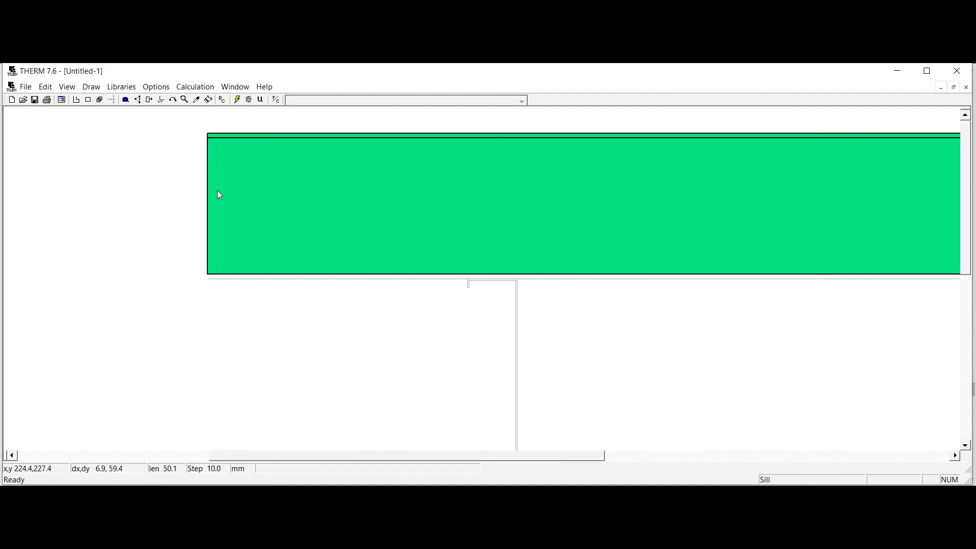
left_click(88, 100)
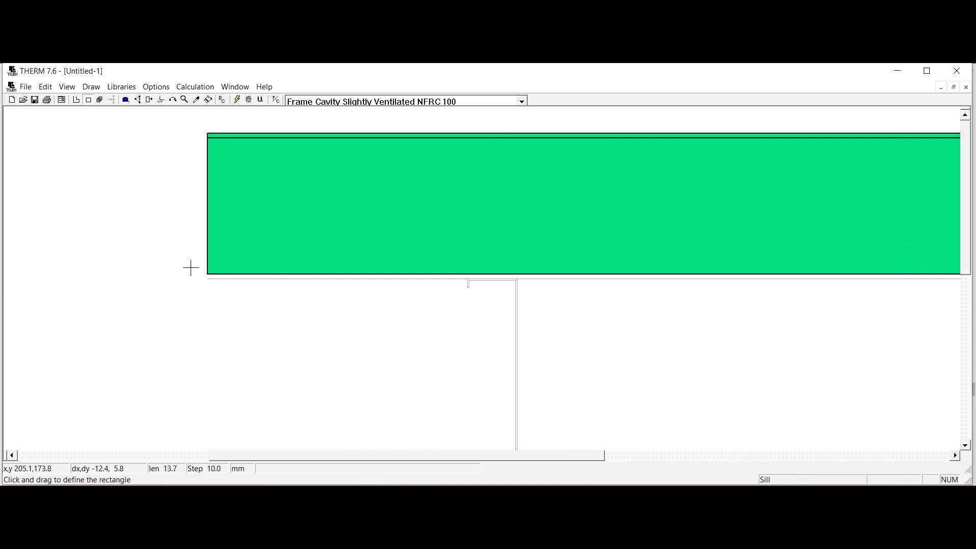
left_click(207, 279)
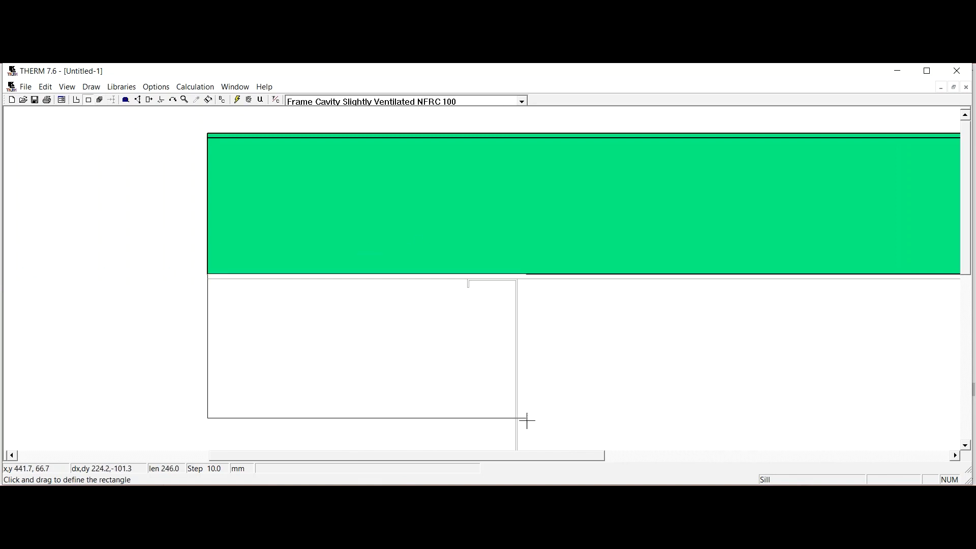
left_click_drag(536, 454, 808, 454)
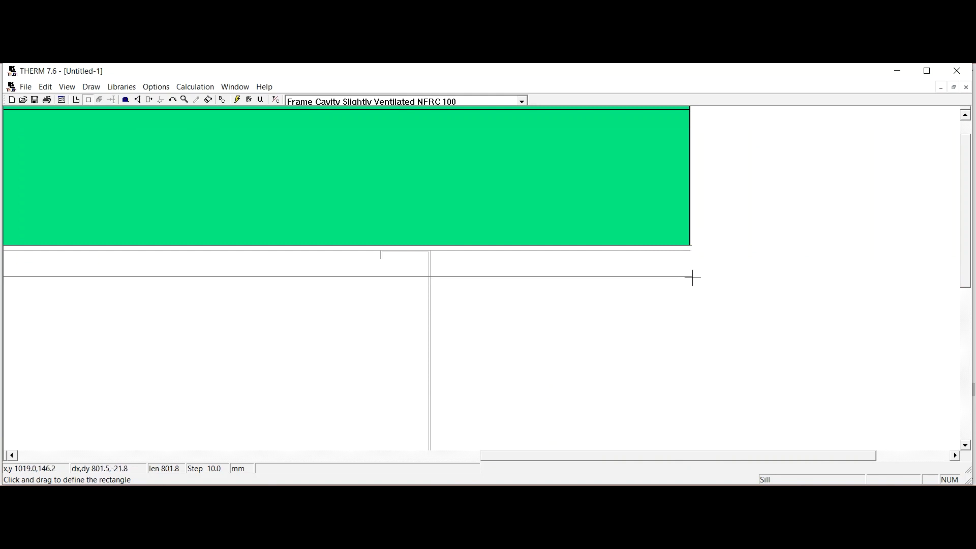
left_click(691, 251)
left_click(532, 260)
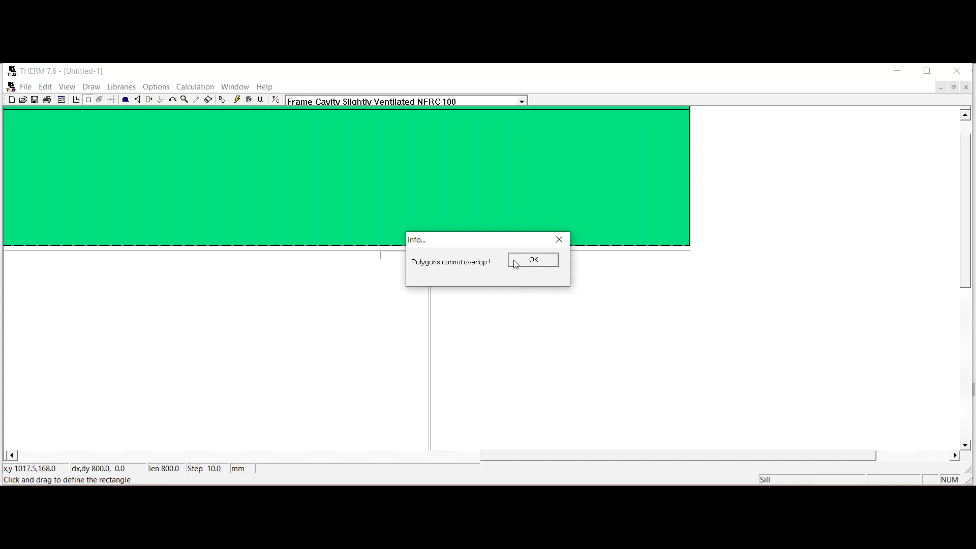
left_click(88, 99)
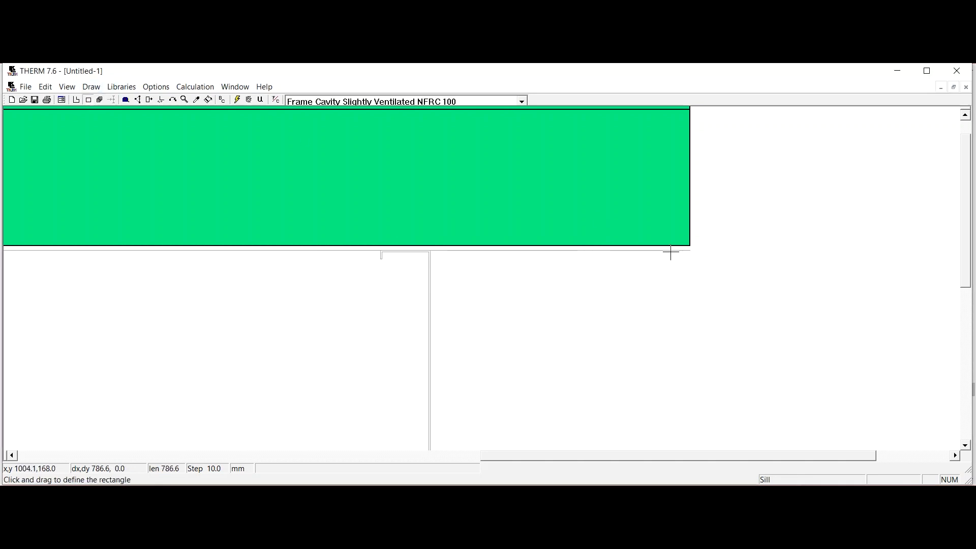
left_click_drag(692, 245, 186, 199)
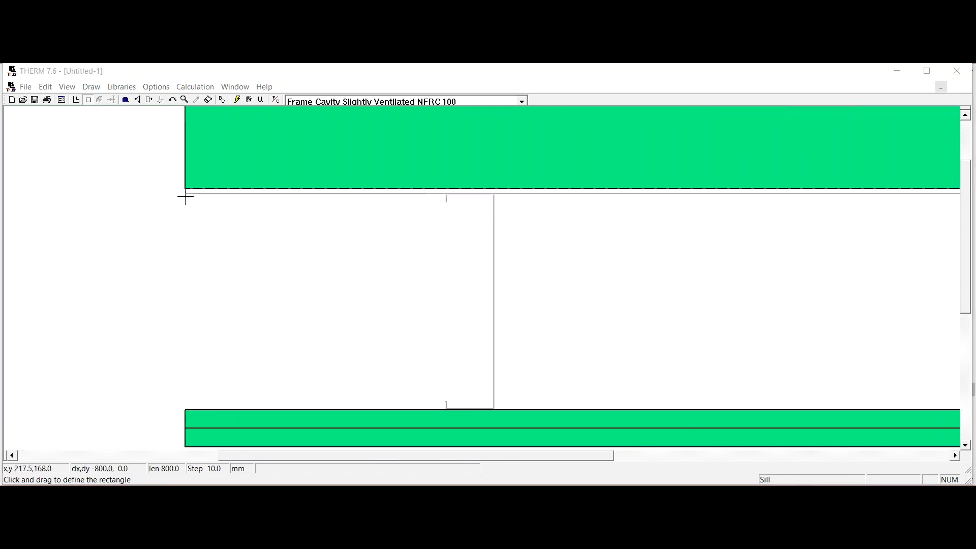
left_click(529, 260)
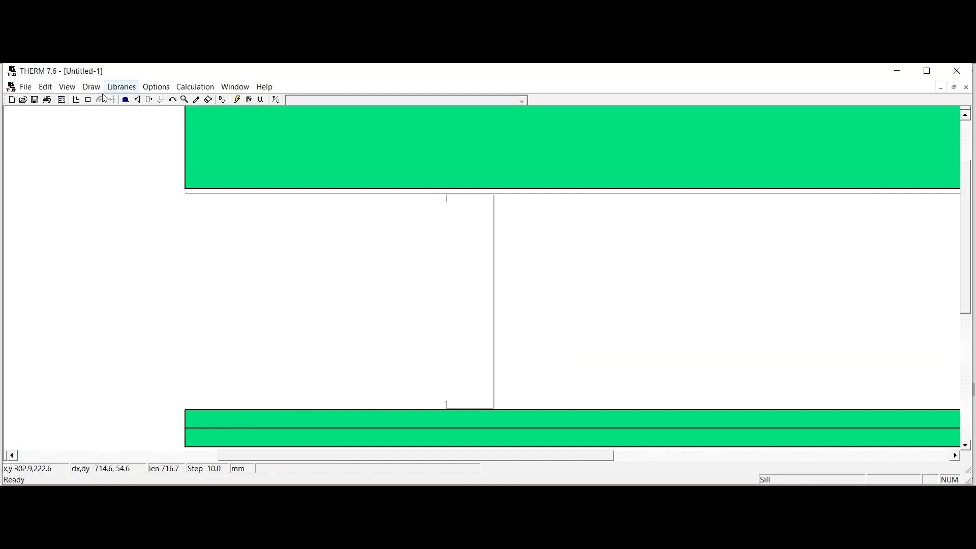
Draw a rectangle about 3 mm high and 800 mm wide directly below the thick layer, down to the studs' top underlay line.
right_click(175, 165)
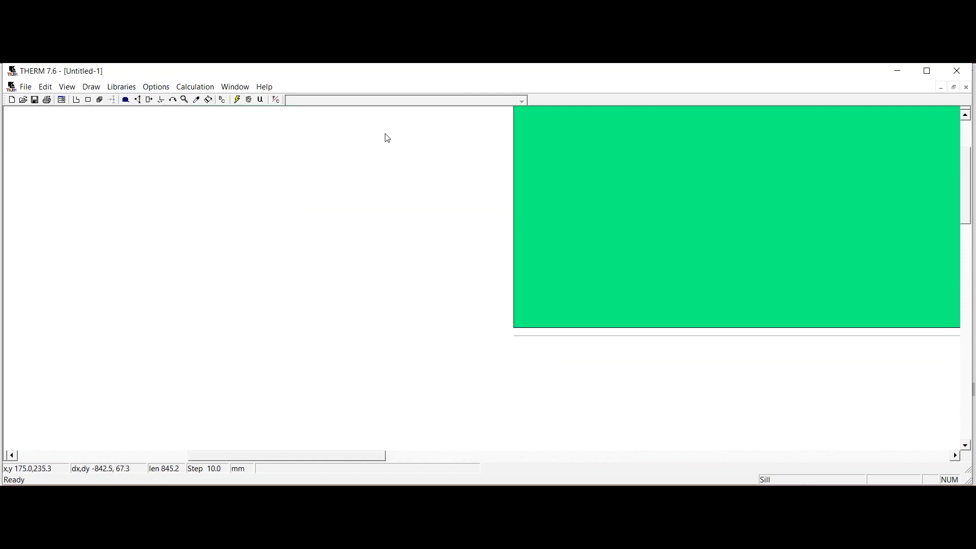
left_click(90, 102)
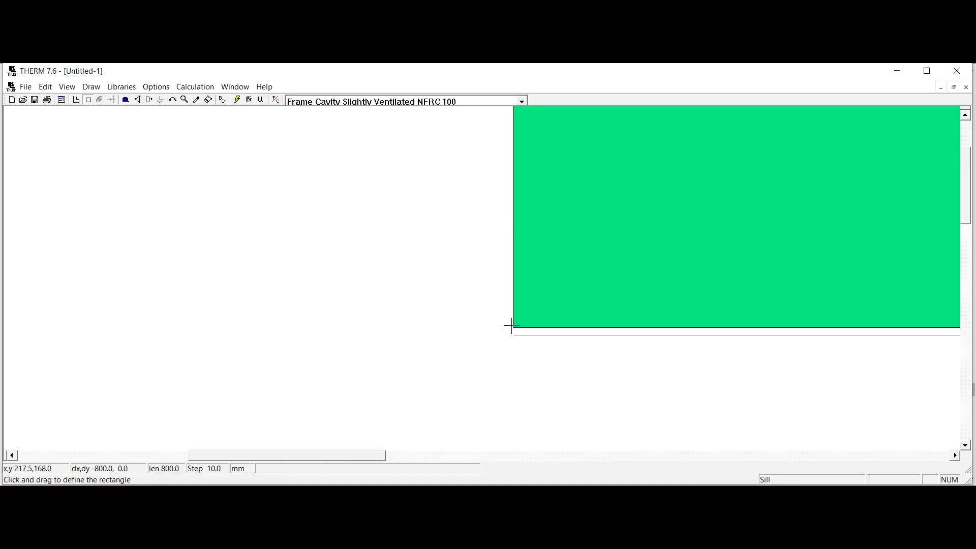
left_click_drag(514, 330, 727, 300)
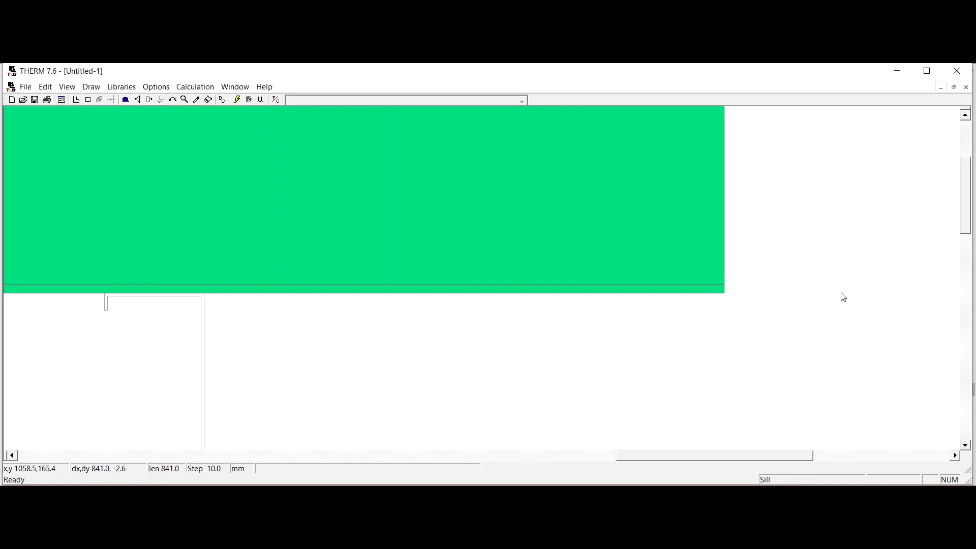
Start a polygon on the left stud, tracing its outer edge from the upper lip across the top flange, down the web and along the bottom flange.
right_click(877, 248, "ctrl")
right_click(421, 196)
right_click(484, 283)
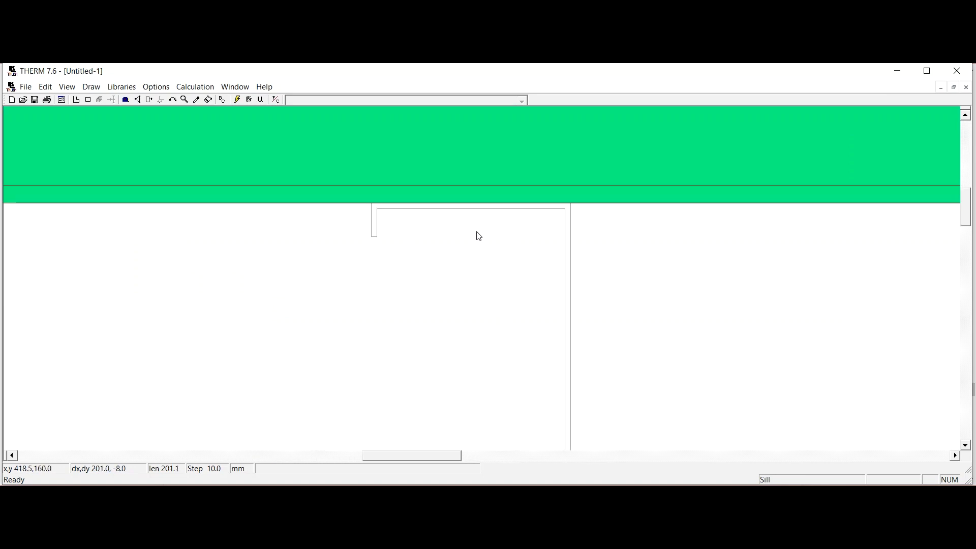
left_click(77, 100)
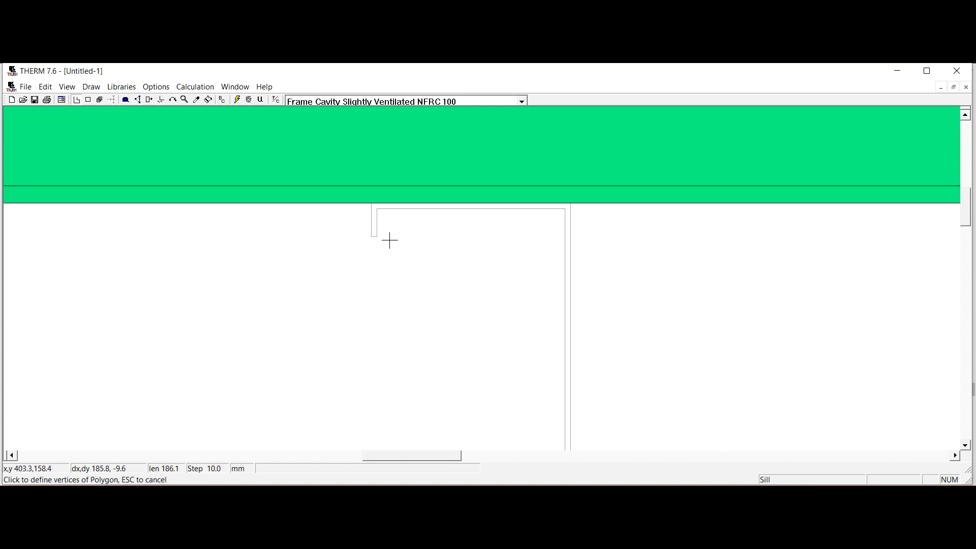
left_click(371, 239)
left_click(371, 204)
left_click(573, 207)
scroll(576, 236, "down", 5)
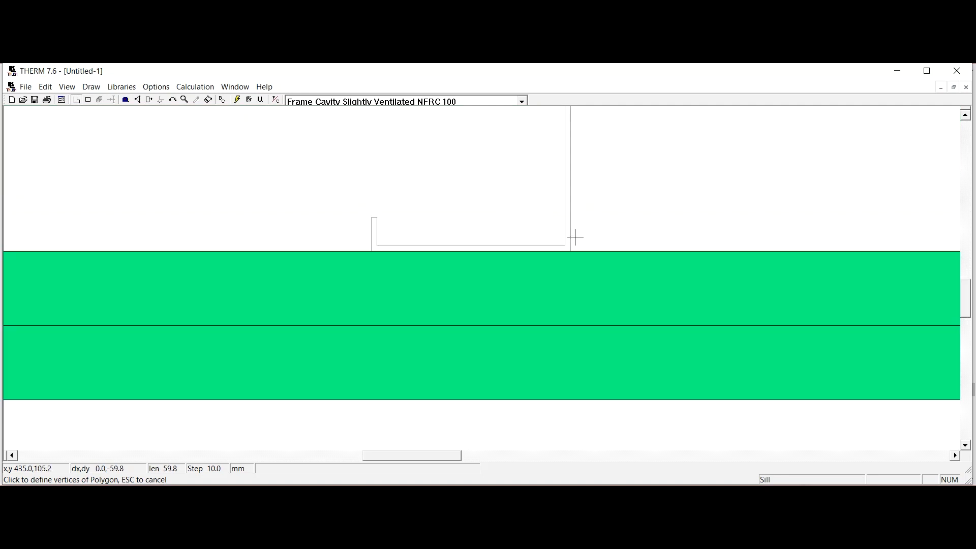
left_click(570, 251)
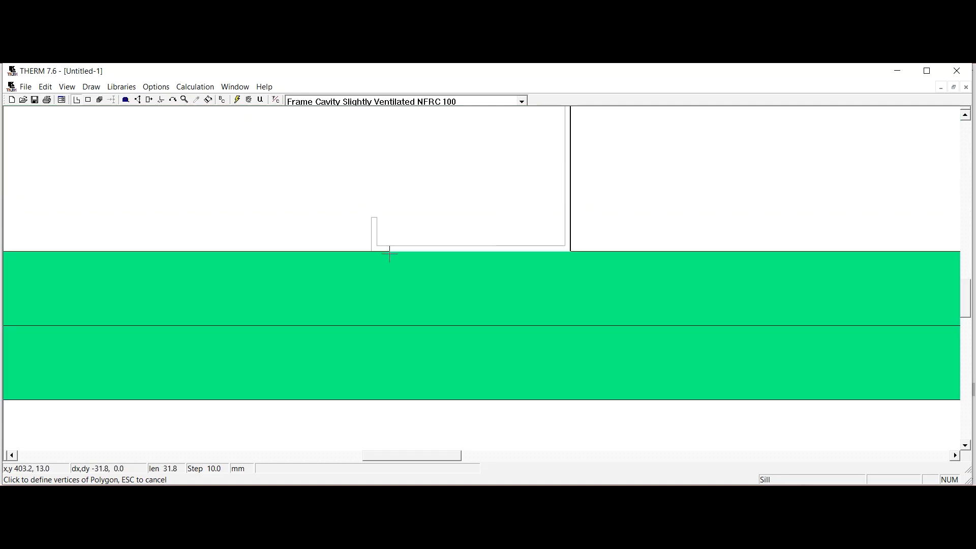
left_click(373, 251)
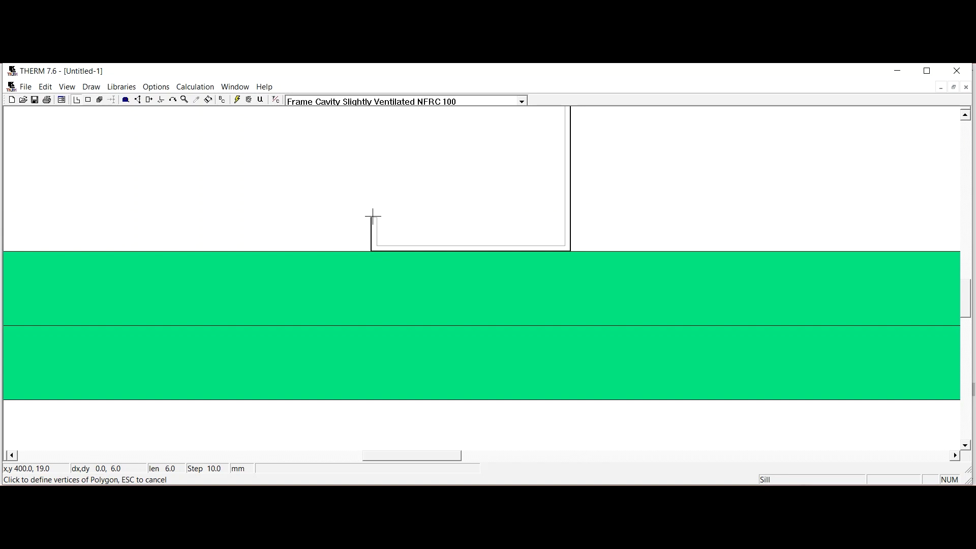
Trace the lower lip and the inner edges of the left stud's flanges and web, and close the polygon at the upper lip.
left_click(377, 246)
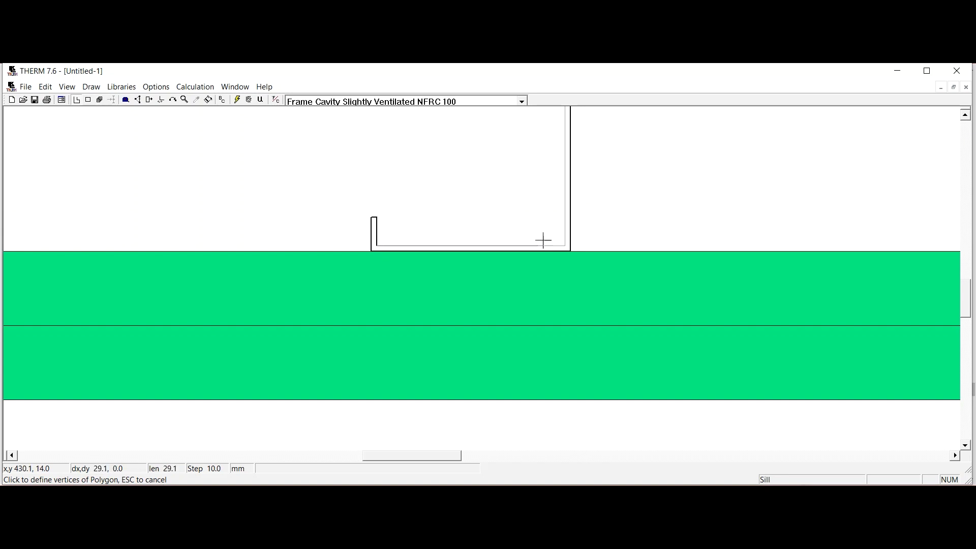
left_click(566, 246)
scroll(560, 222, "up", 5)
scroll(560, 222, "up", 3)
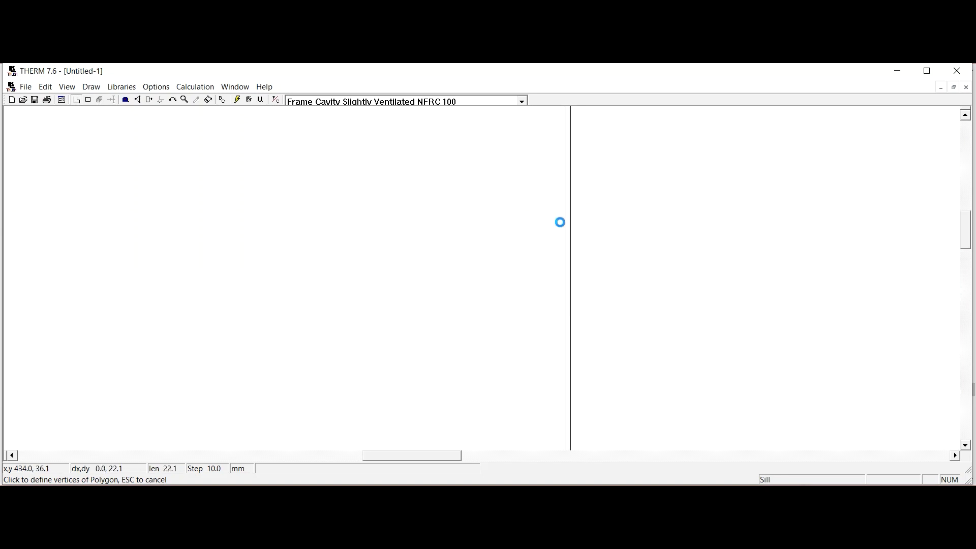
left_click(565, 210)
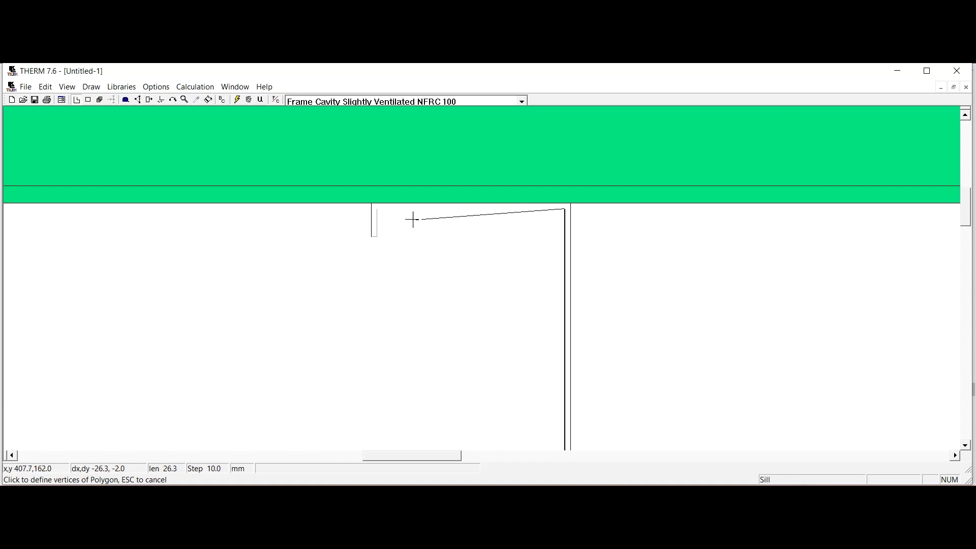
left_click(377, 209)
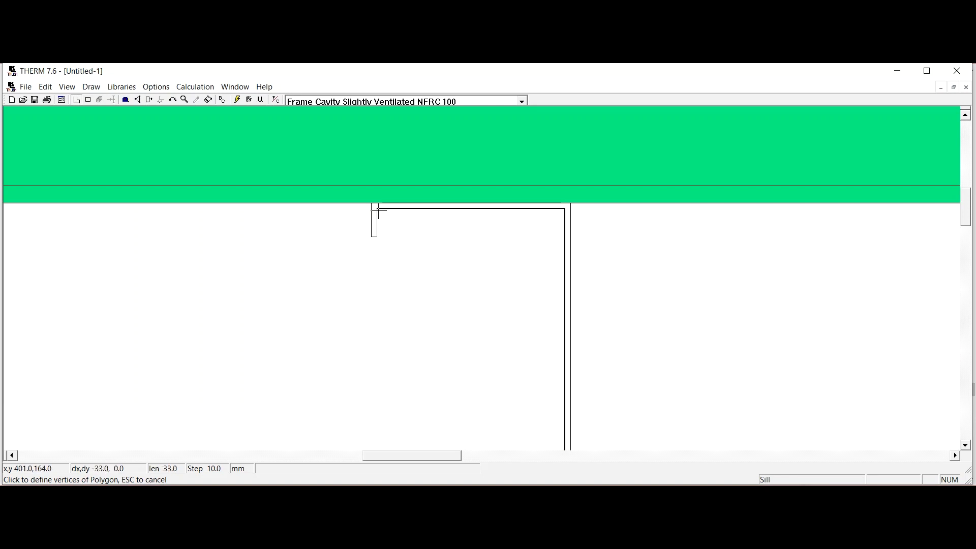
left_click(381, 239)
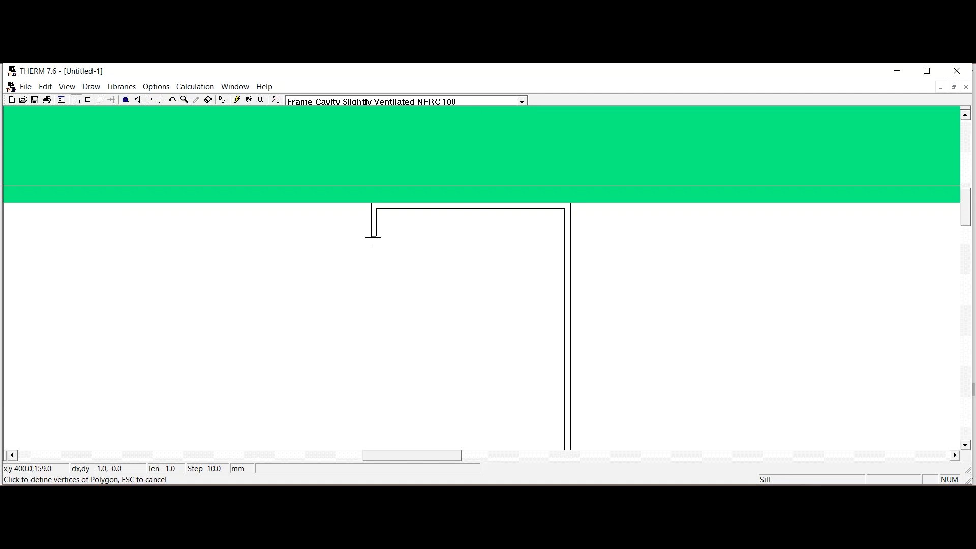
left_click(372, 240)
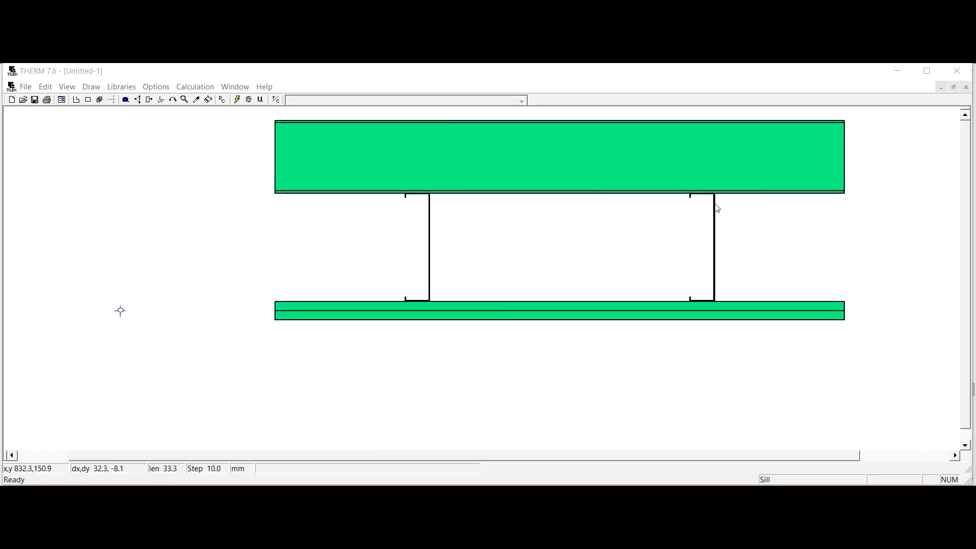
Fill the cavity between the wall's left end and the left stud with a polygon, and select it to check its outline.
right_click(717, 204)
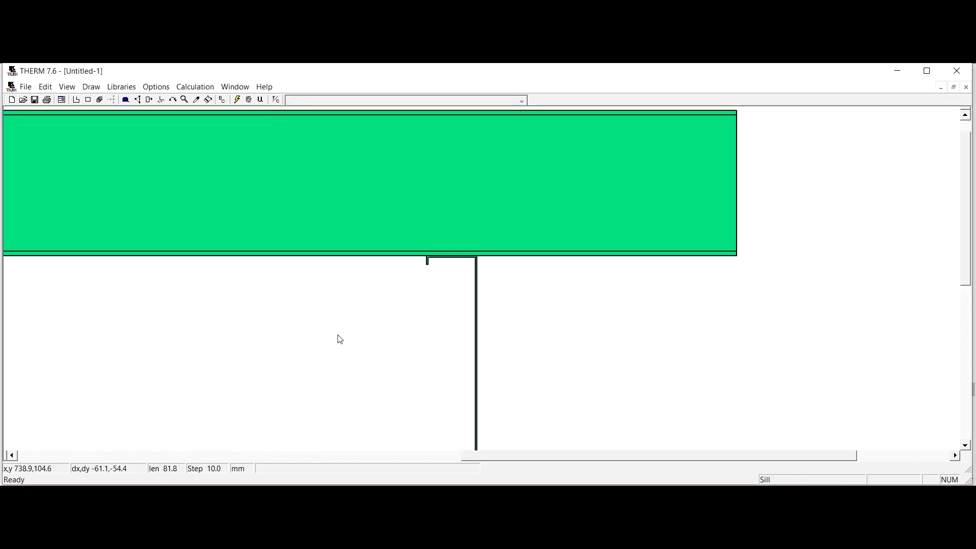
scroll(483, 279, "down", 3)
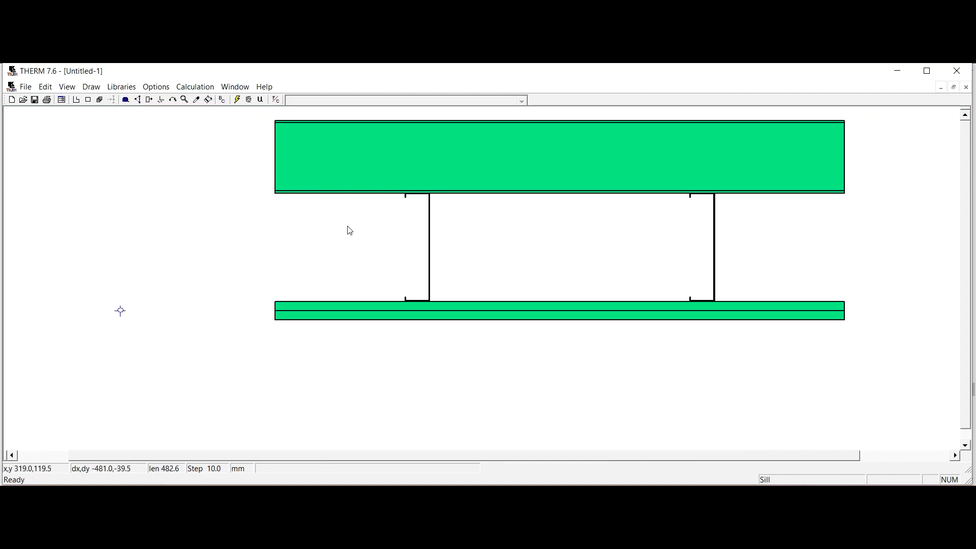
right_click(304, 250)
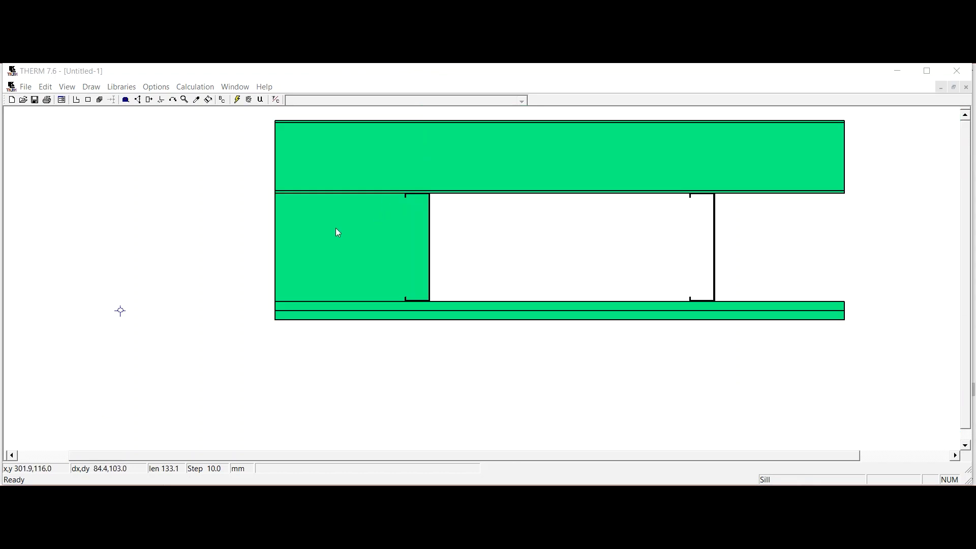
left_click(368, 249)
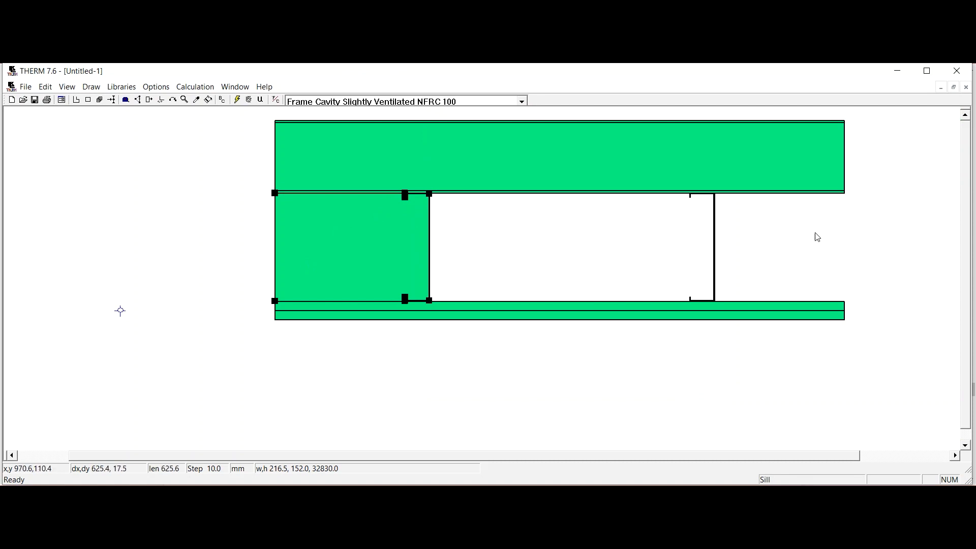
right_click(861, 232)
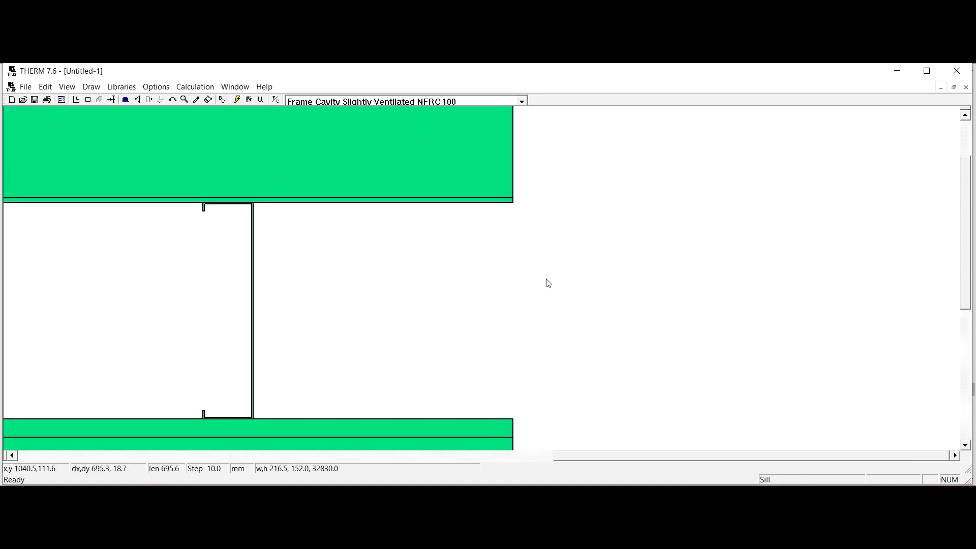
Draw a rectangle filling the cavity between the right stud's web and the wall's right end.
left_click(87, 101)
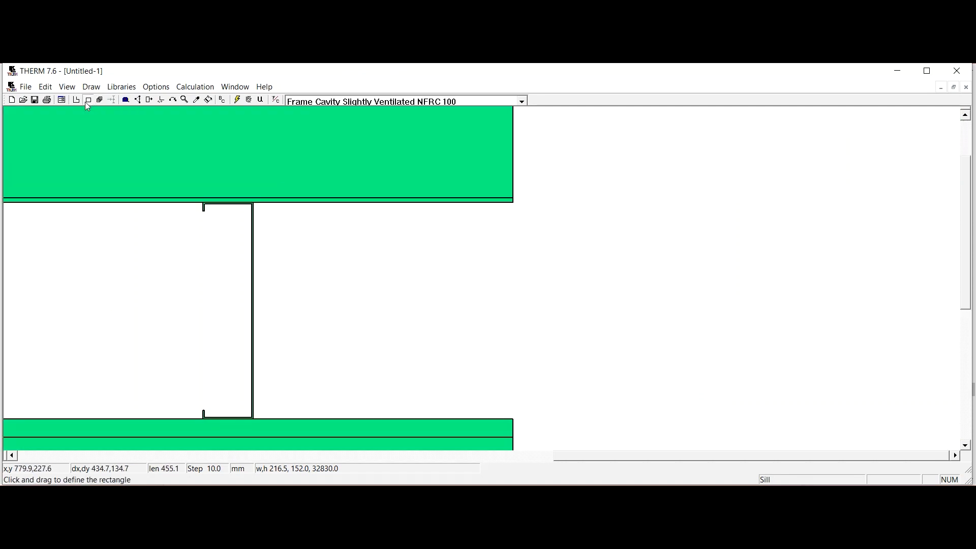
right_click(266, 214)
left_click_drag(457, 257, 671, 231)
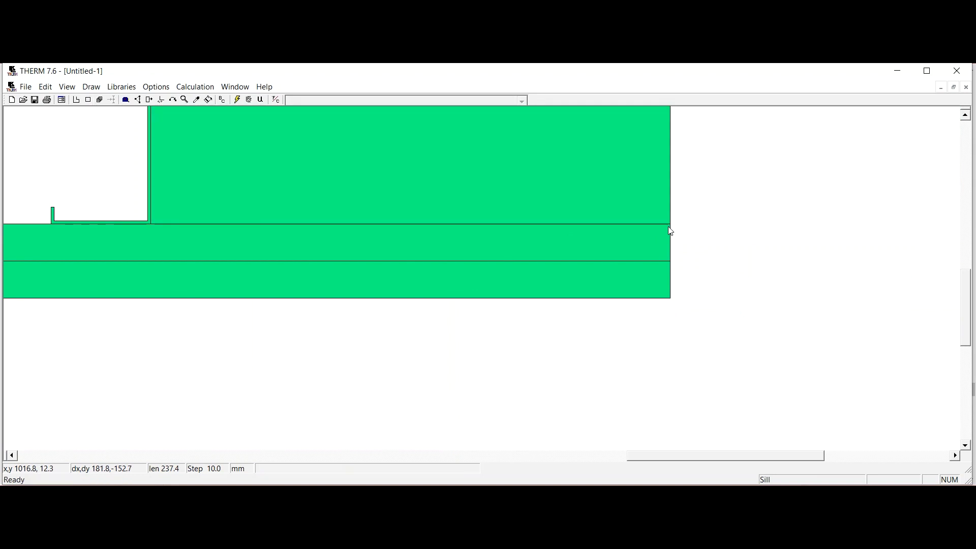
Fill the remaining void between the two studs with a polygon.
right_click(807, 297, "ctrl")
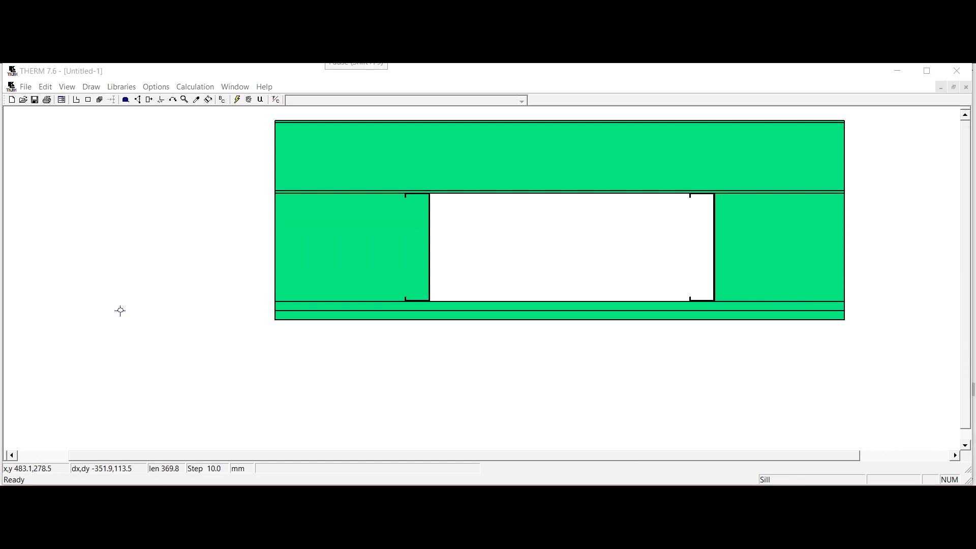
left_click(210, 101)
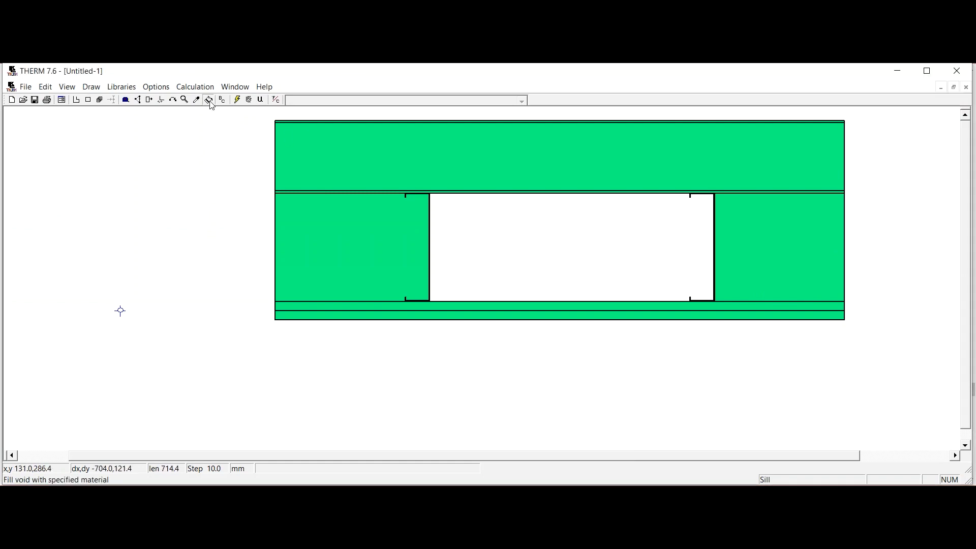
left_click(539, 233)
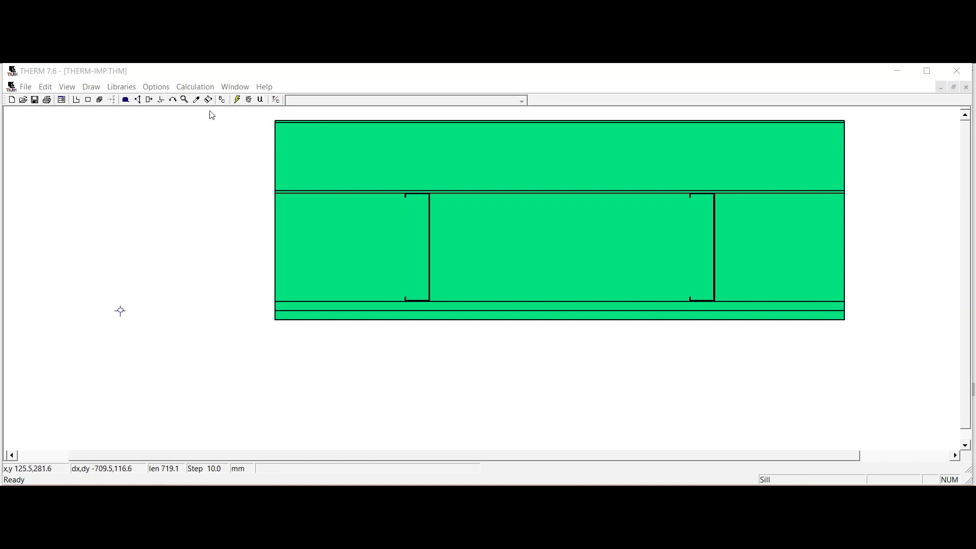
Remove the DXF underlay from the drawing.
left_click(26, 88)
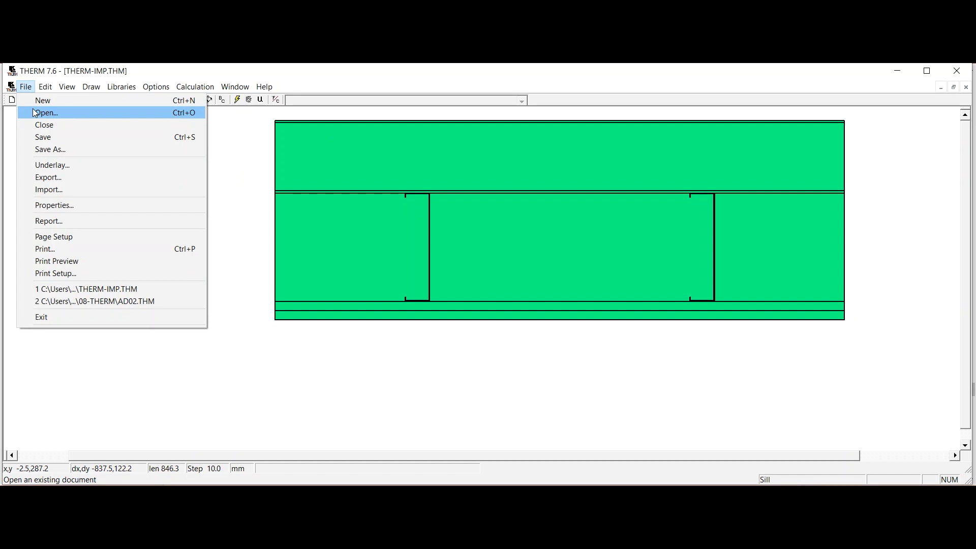
left_click(50, 165)
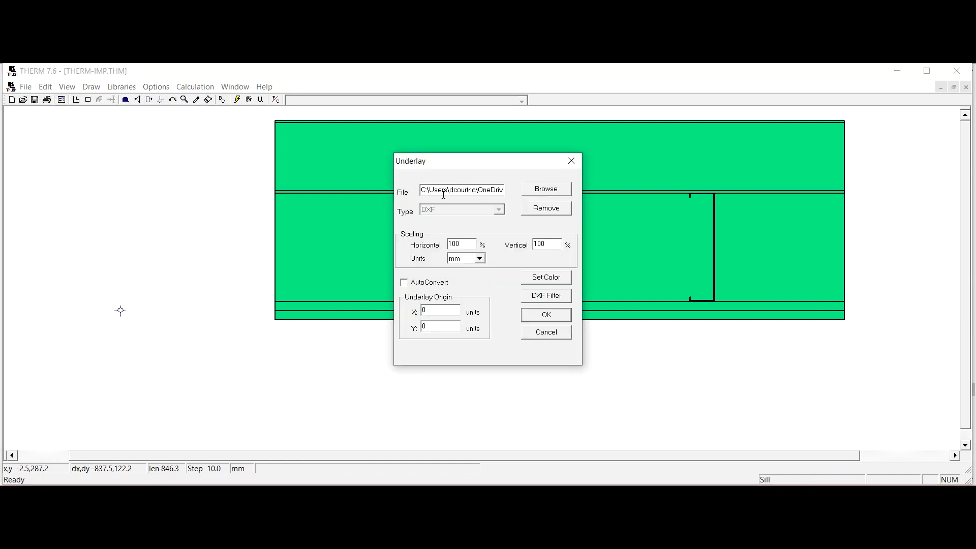
left_click(547, 208)
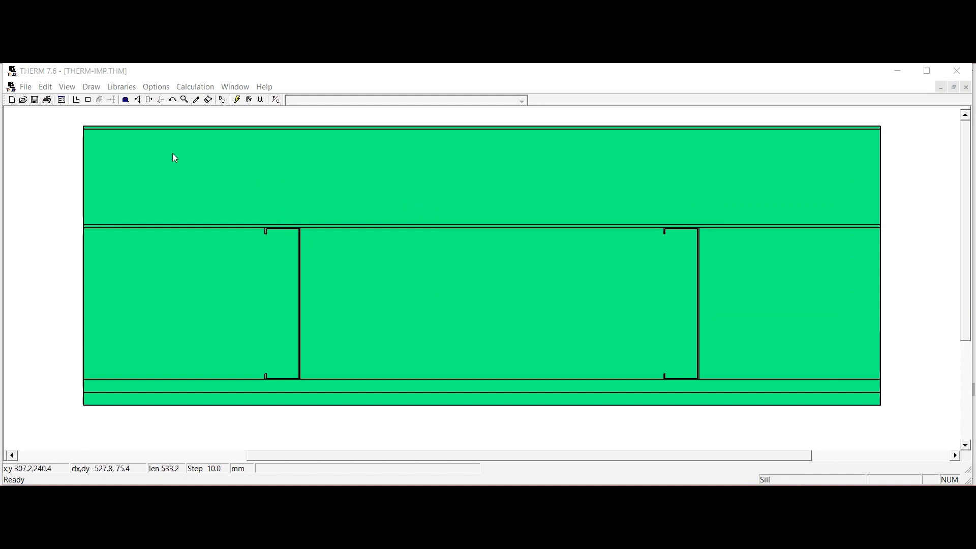
Assign the material Steel - Galvanized Sheet (0.14%C) to the thin layer at the top of the wall.
left_click(164, 130)
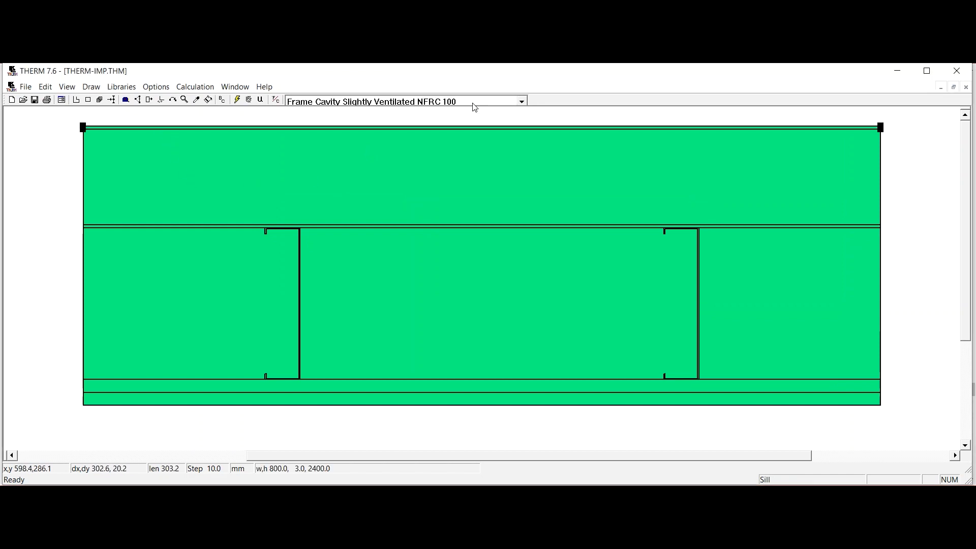
left_click(522, 103)
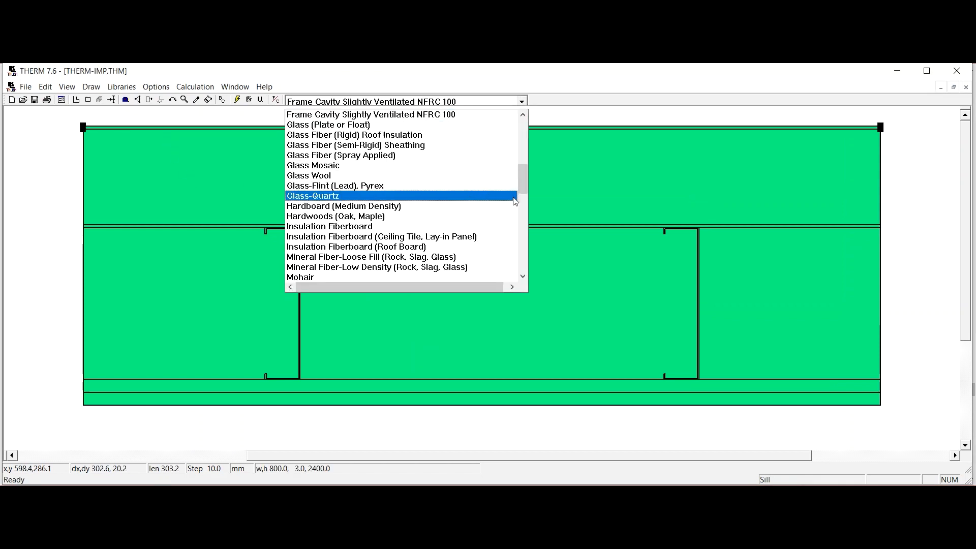
mouse_move(524, 181)
left_mouse_down()
mouse_move(536, 249)
mouse_move(529, 194)
left_mouse_up()
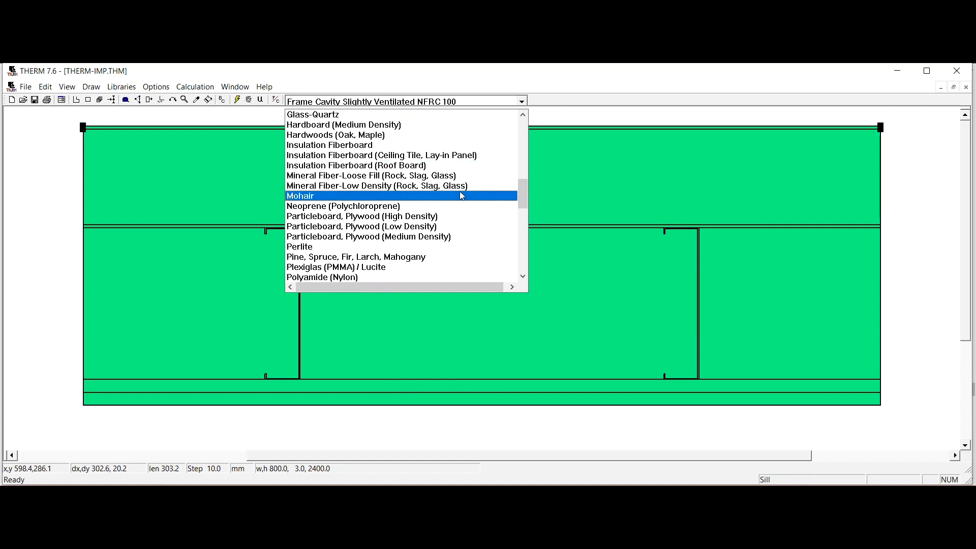
scroll(525, 193, "down", 1)
left_click_drag(526, 195, 502, 132)
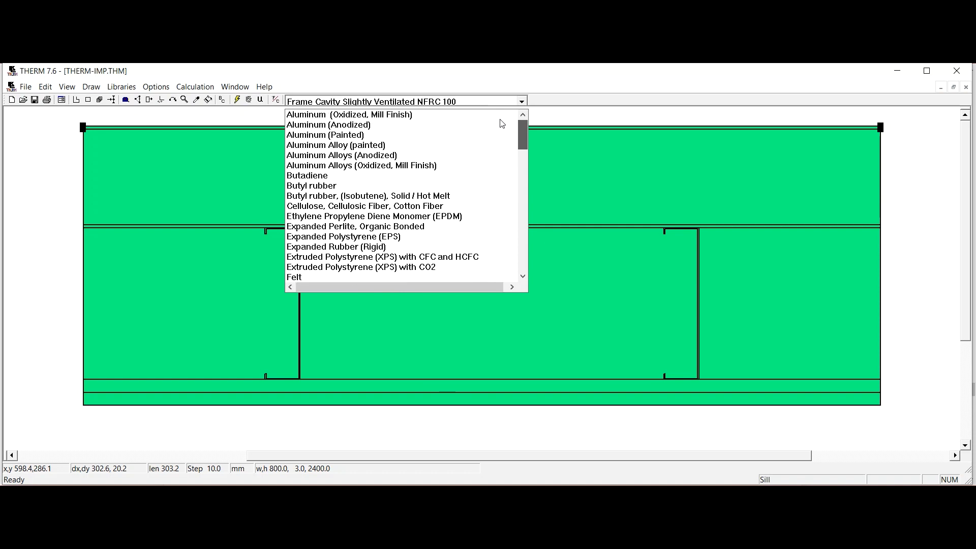
left_click_drag(505, 133, 506, 156)
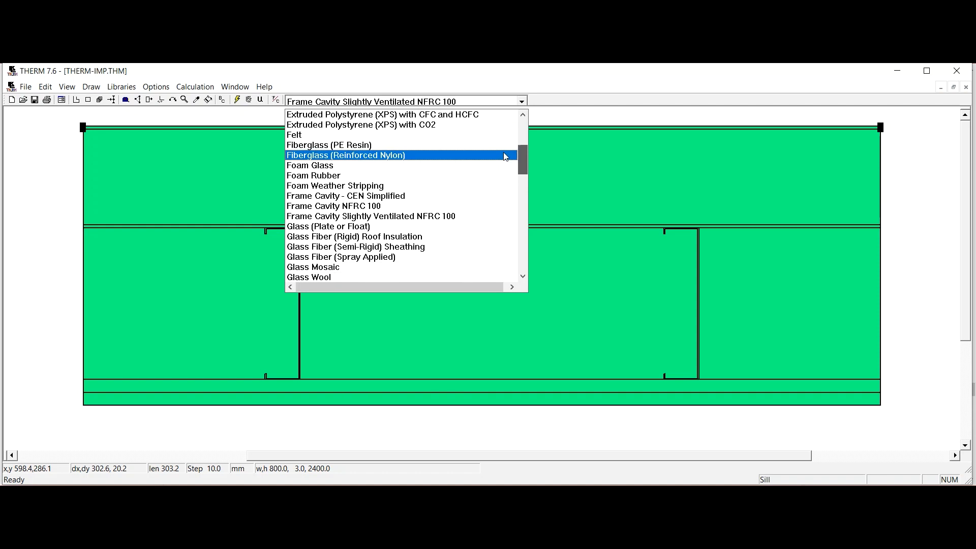
left_click(485, 108)
left_click(523, 103)
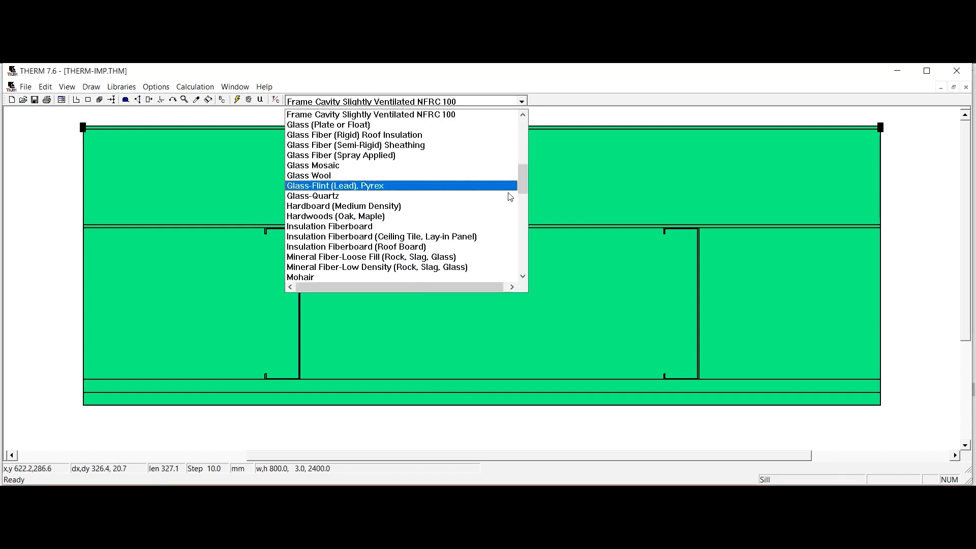
left_click_drag(524, 182, 516, 247)
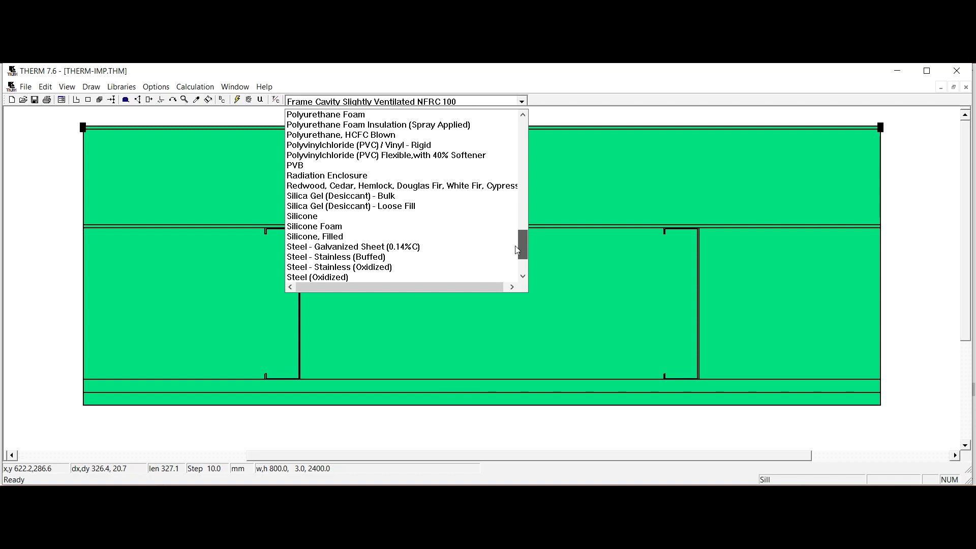
left_click(367, 250)
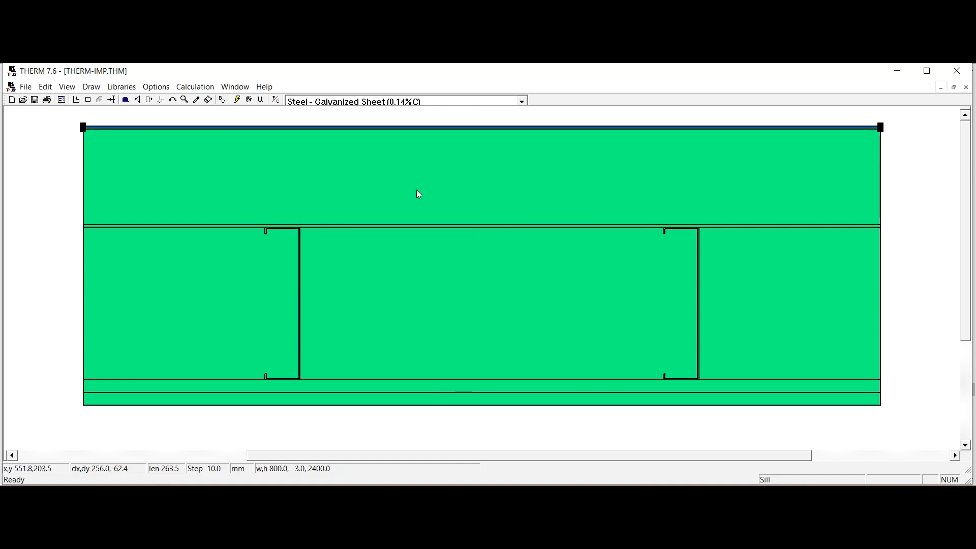
Assign the material Mineral Fiber-Low Density (Rock, Slag, Glass) to the thick layer below the top steel sheet.
left_click(224, 159)
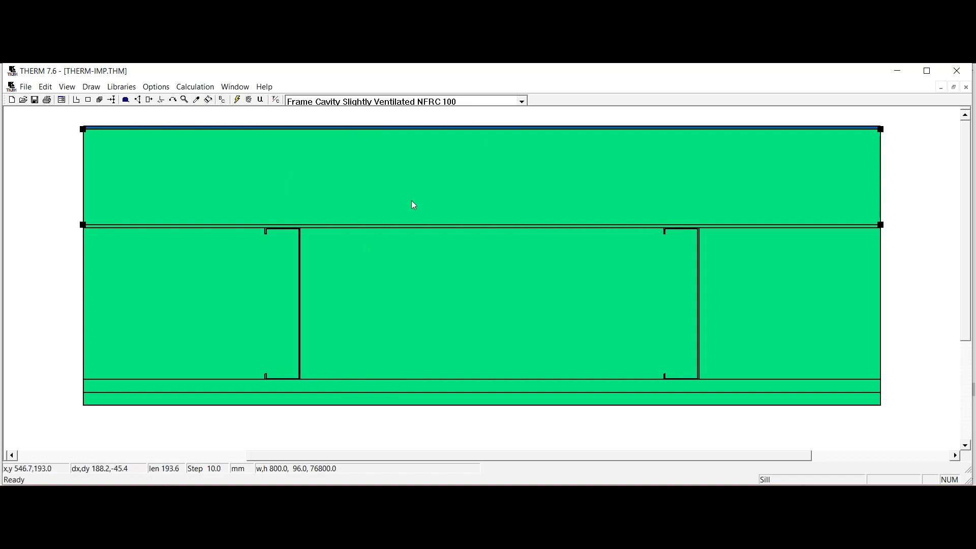
left_click(398, 176)
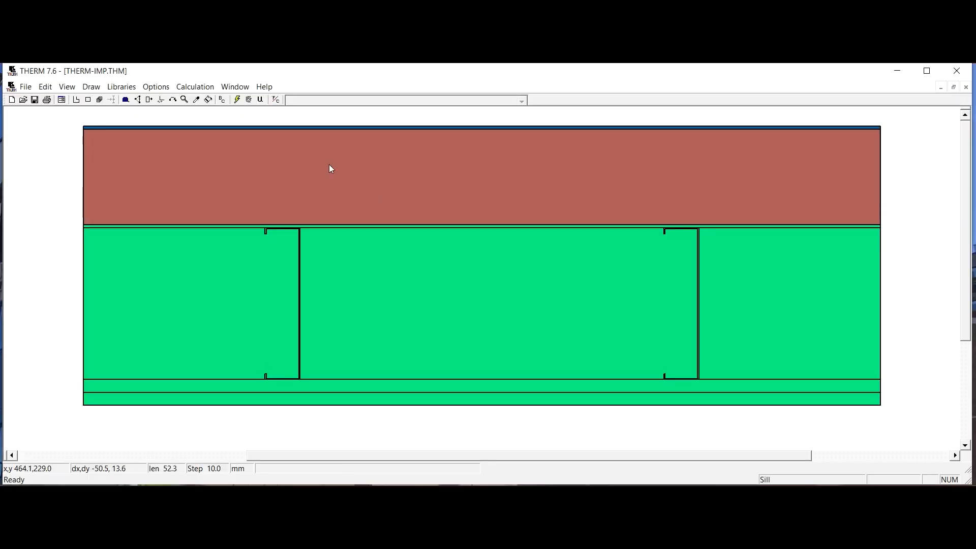
left_click(333, 162)
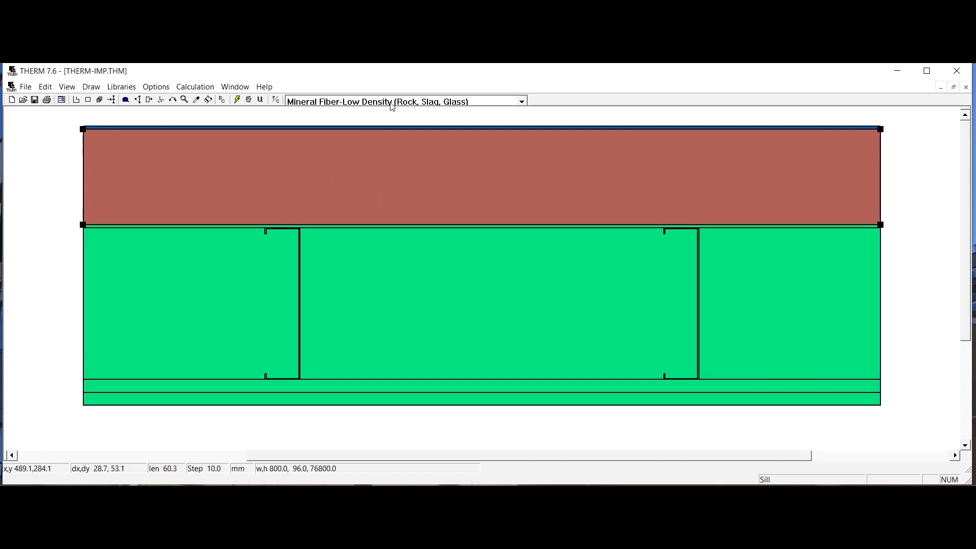
left_click(515, 102)
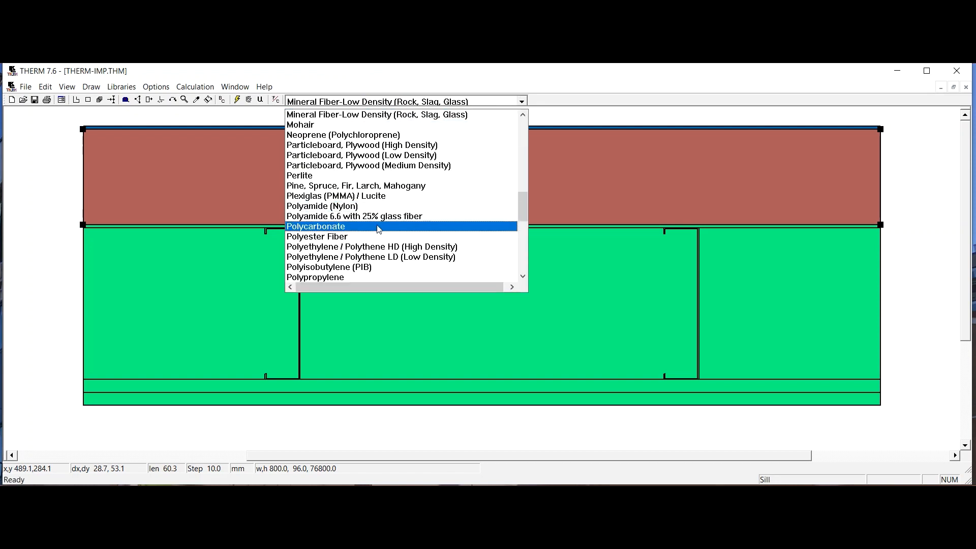
scroll(445, 216, "down", 1)
scroll(442, 216, "down", 2)
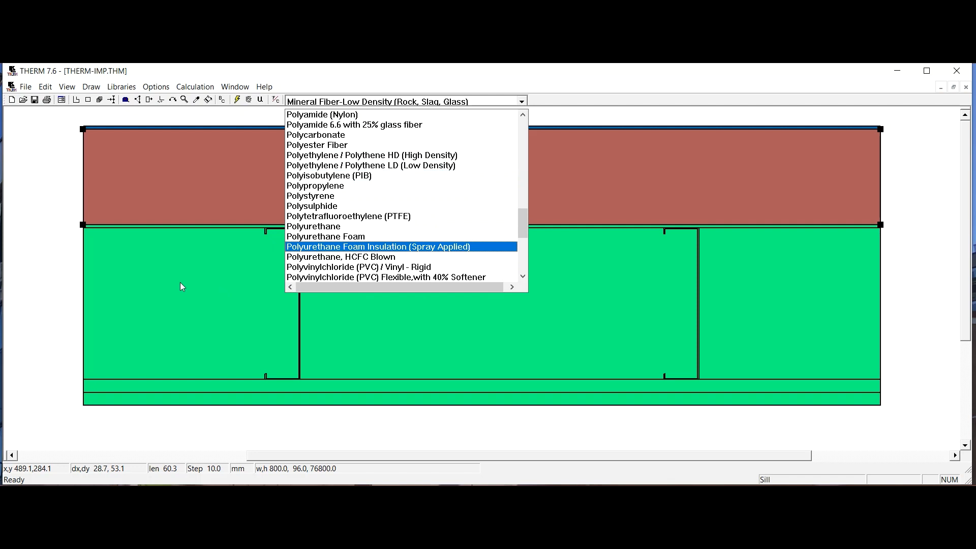
left_click(162, 267)
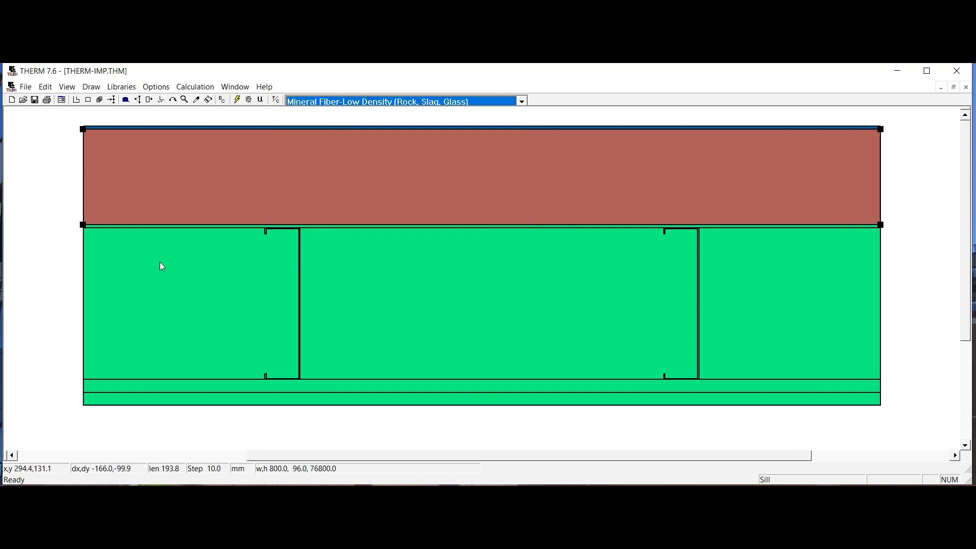
Assign galvanized sheet steel to the thin layer directly beneath the mineral fiber.
left_click(220, 227)
Select the lowest wall layer and add a new material named Gypsum Board to the material library.
left_click(426, 405)
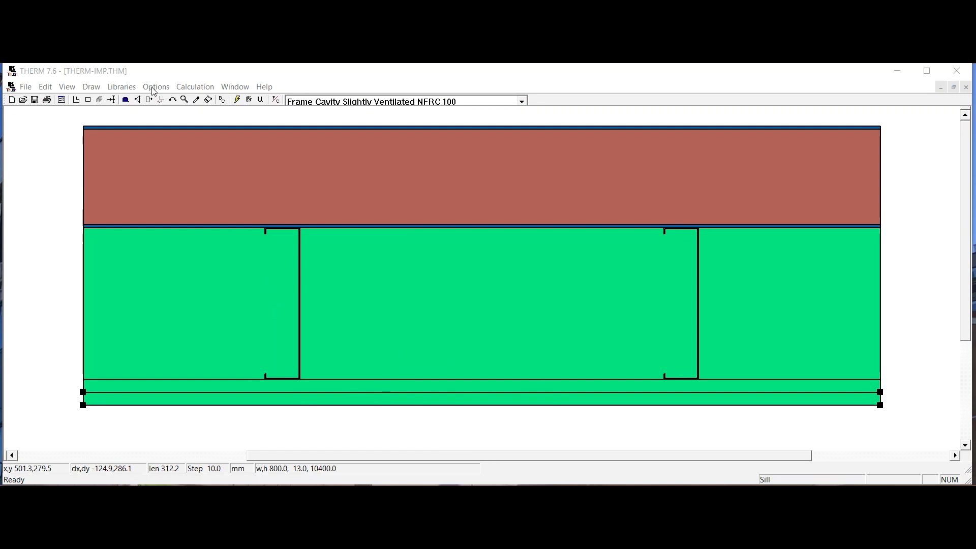
left_click(133, 88)
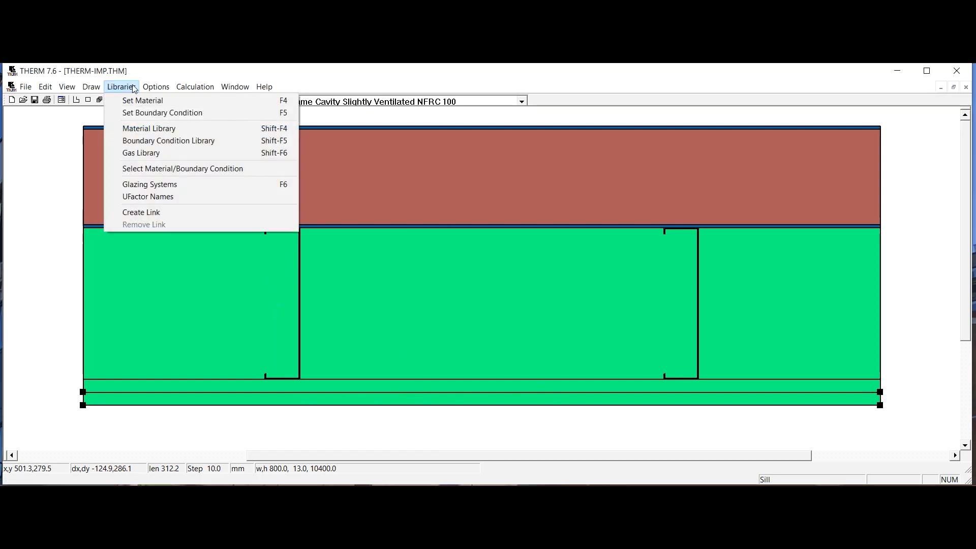
left_click(146, 129)
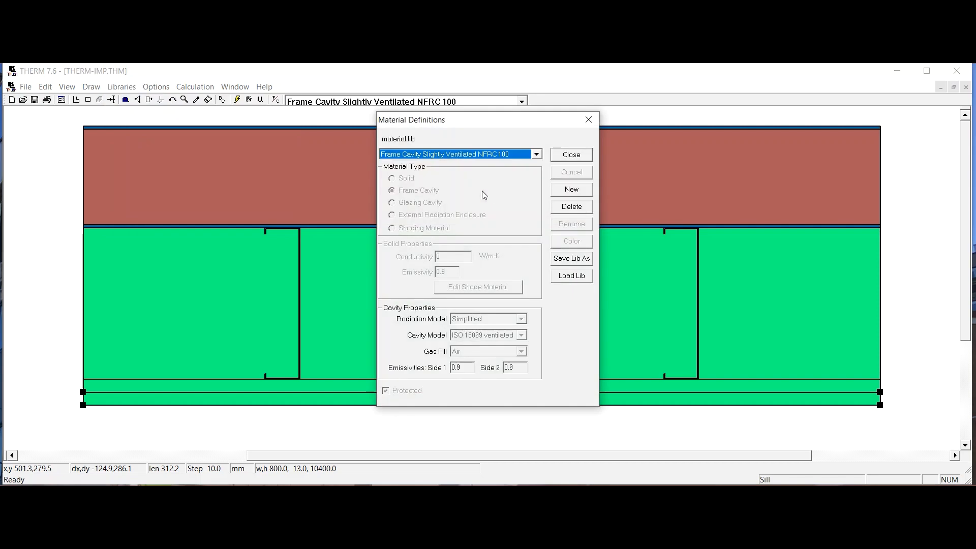
left_click(570, 191)
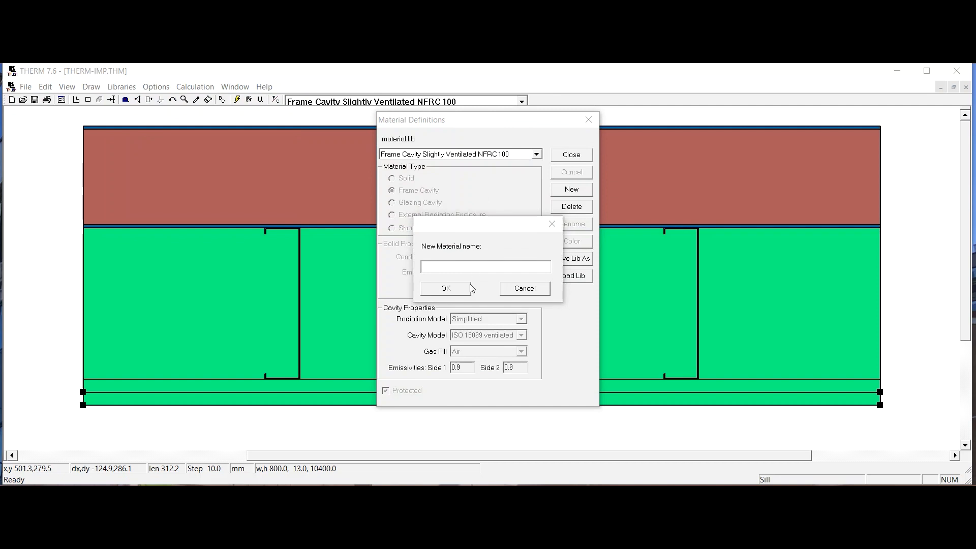
left_click(443, 267)
type("Gypsum Board")
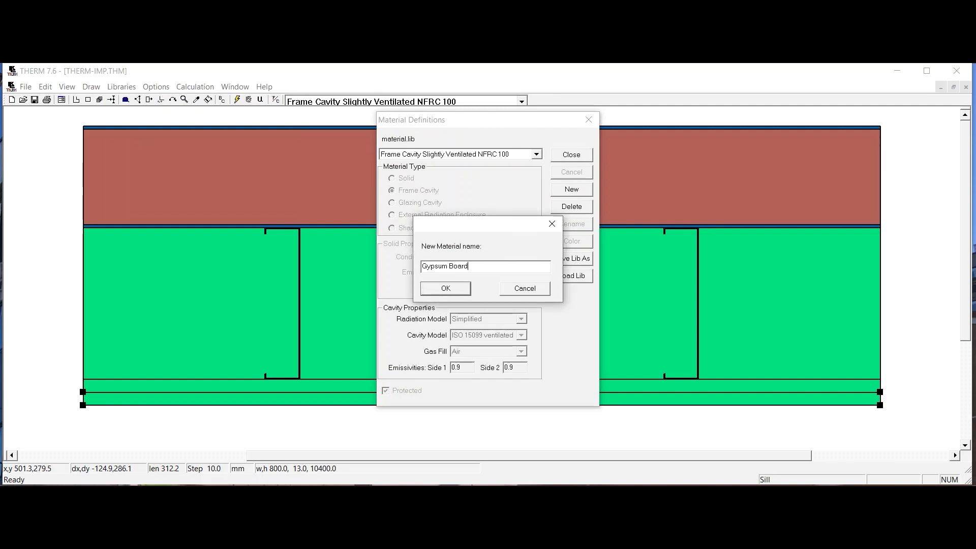
left_click(441, 289)
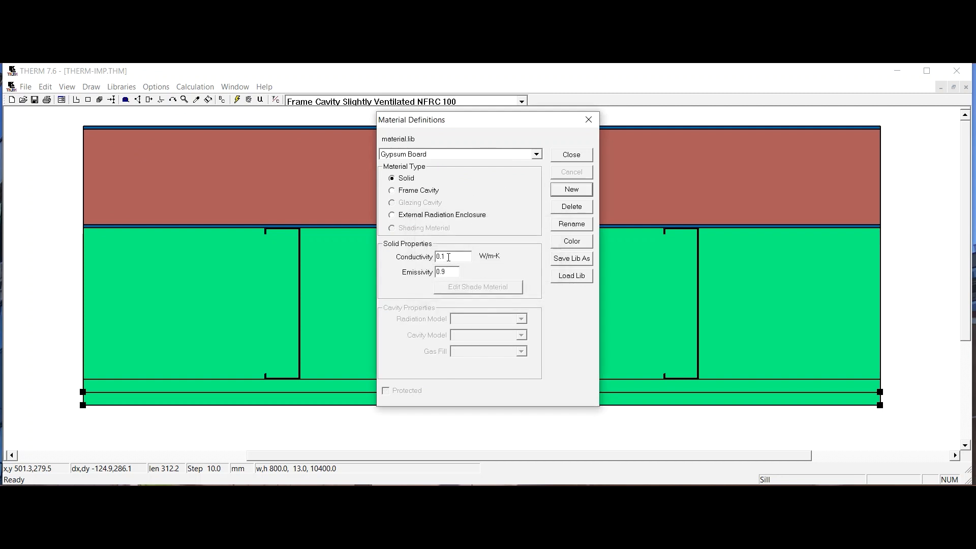
Set Gypsum Board's conductivity to 0.15 W/m-K and emissivity to 0.85, and apply the material to the selected lowest layer.
key("ctrl")
key("ctrl")
double_click(444, 258)
type("5")
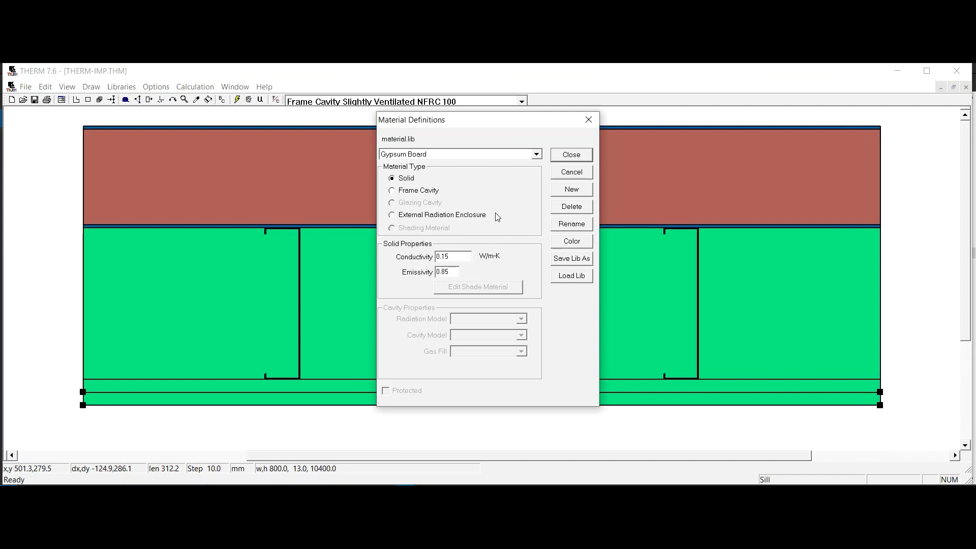
left_click(571, 155)
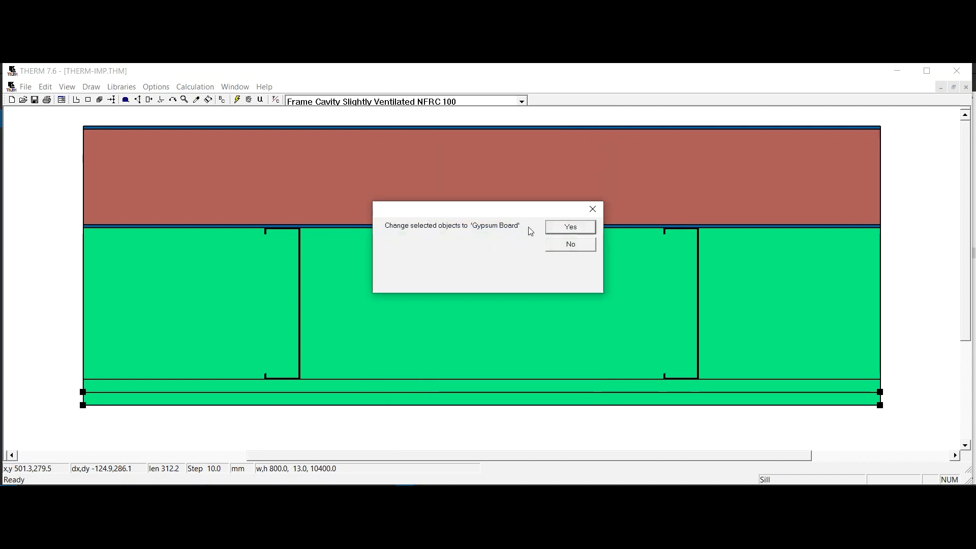
left_click(565, 230)
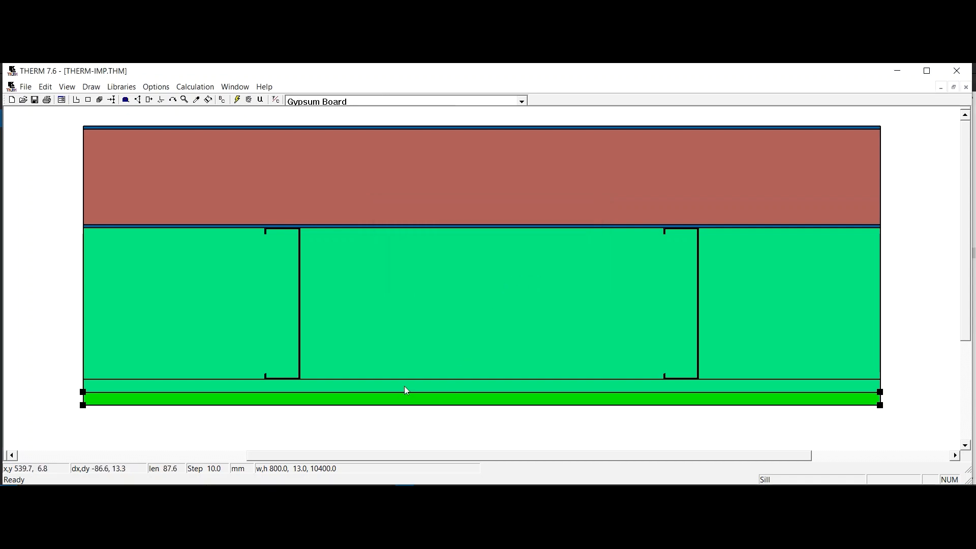
Change the display color of Gypsum Board to grey in the material library.
key("ctrl")
left_click(397, 402)
left_click(397, 402)
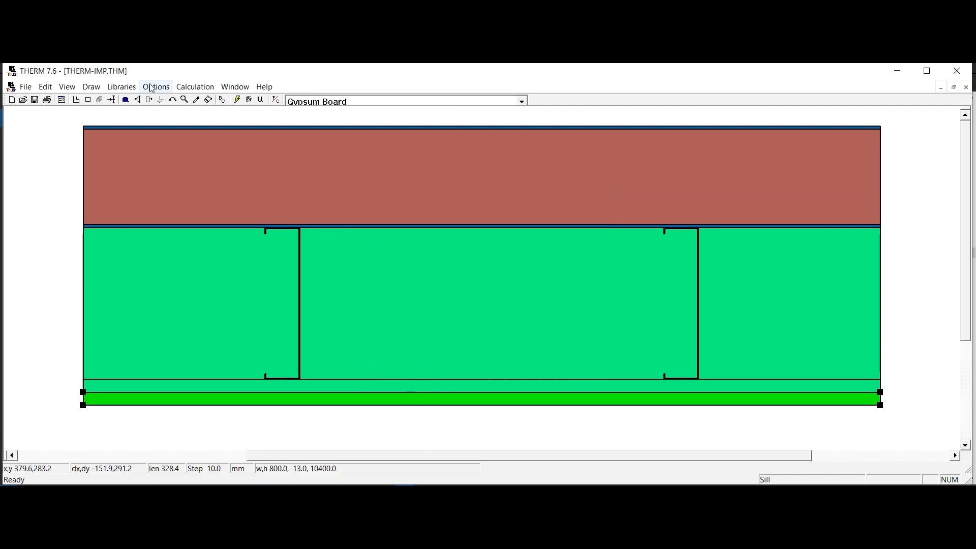
left_click(121, 87)
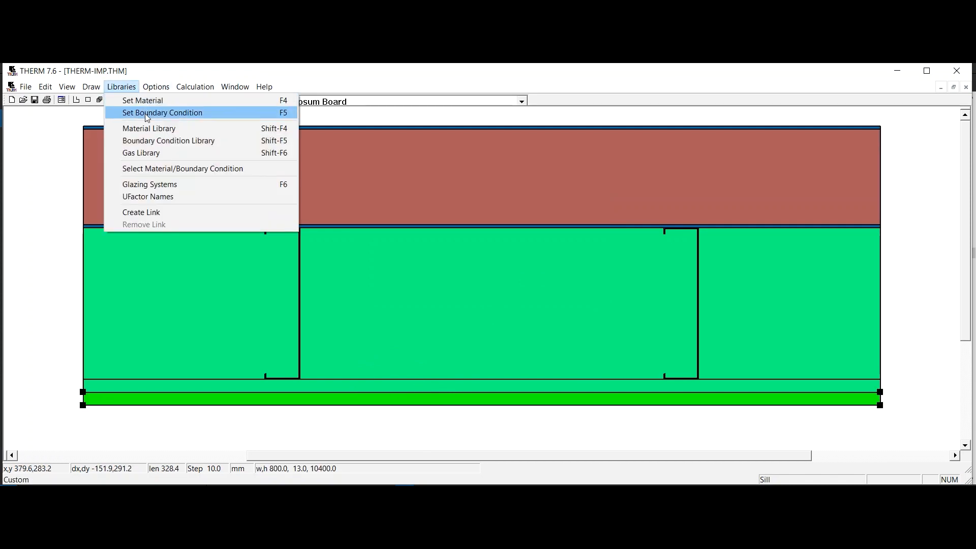
left_click(148, 129)
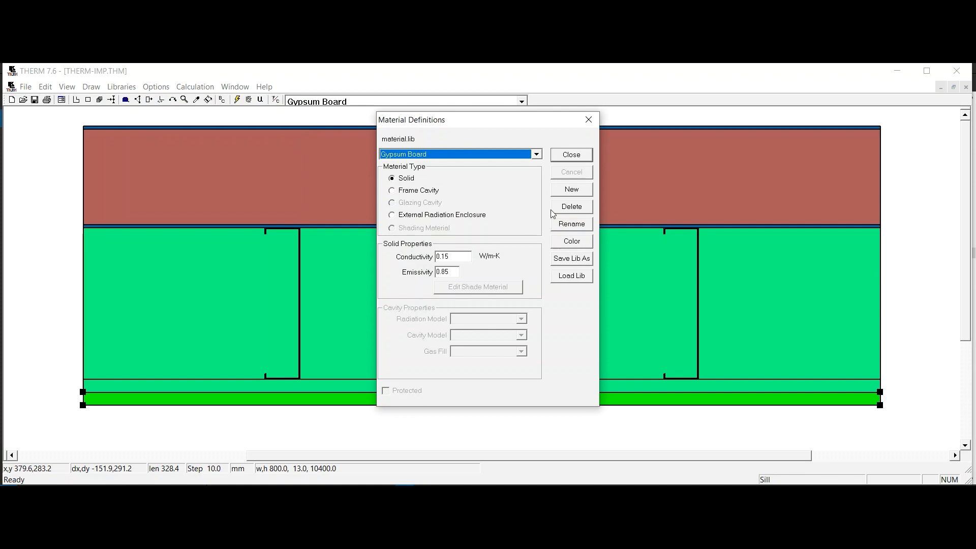
left_click(574, 241)
left_click(479, 263)
left_click(441, 349)
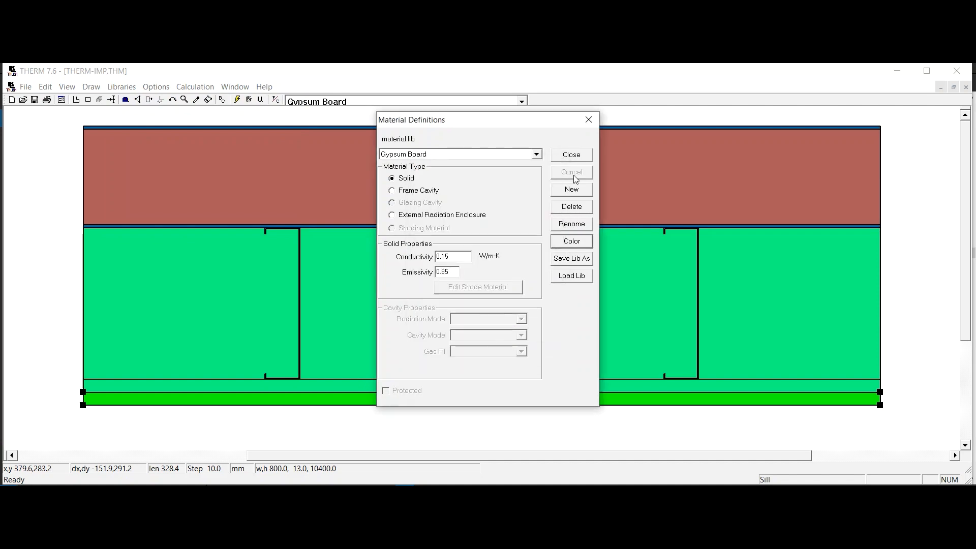
left_click(572, 157)
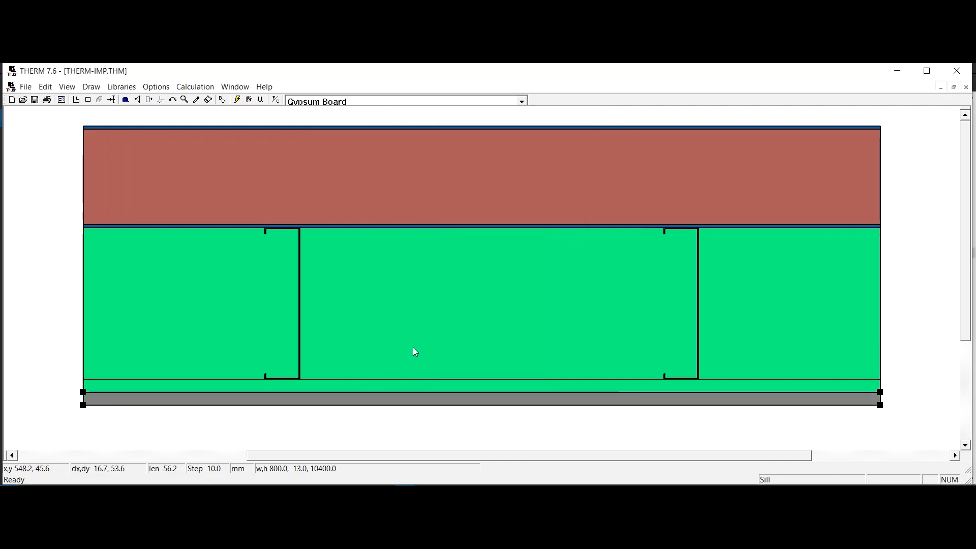
Assign Gypsum Board to the thin layer directly above the lowest gypsum layer.
left_click(411, 389)
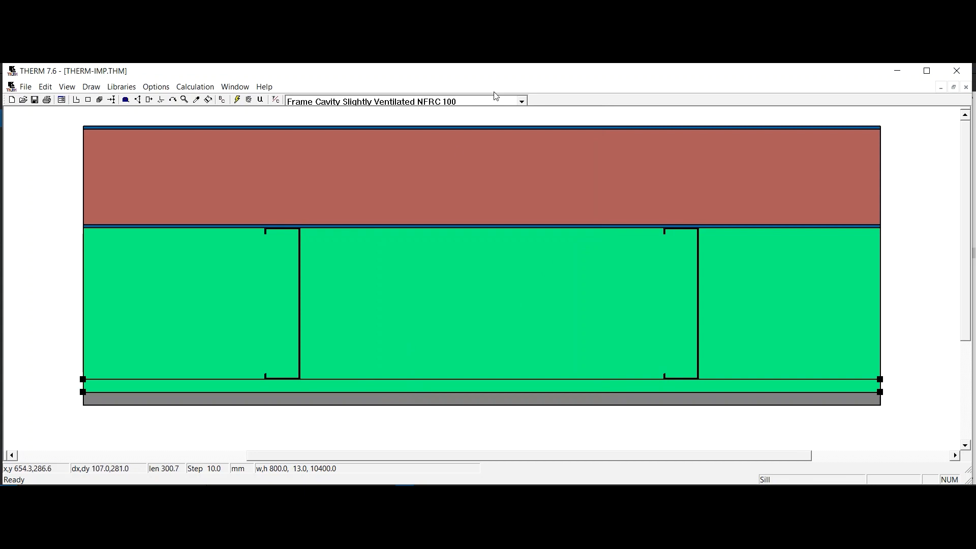
left_click(522, 102)
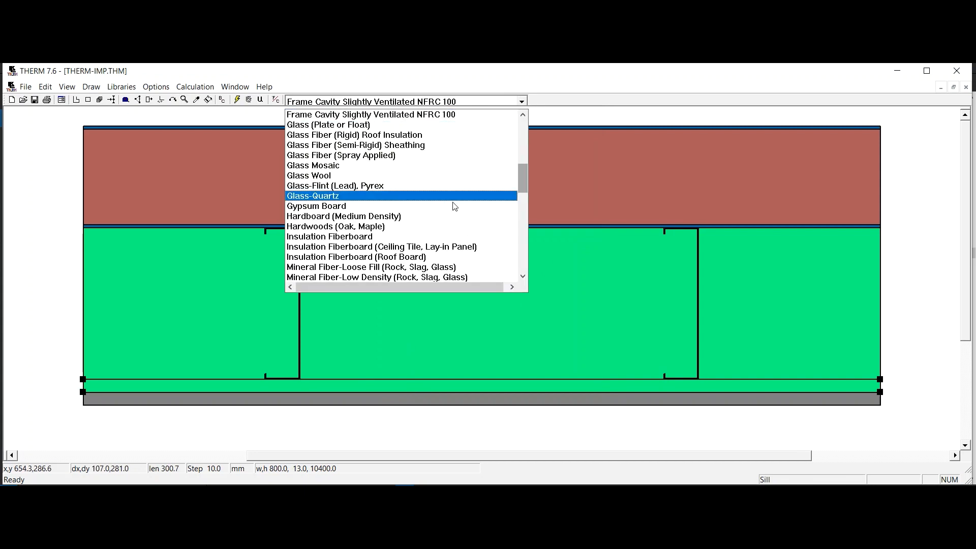
left_click(453, 206)
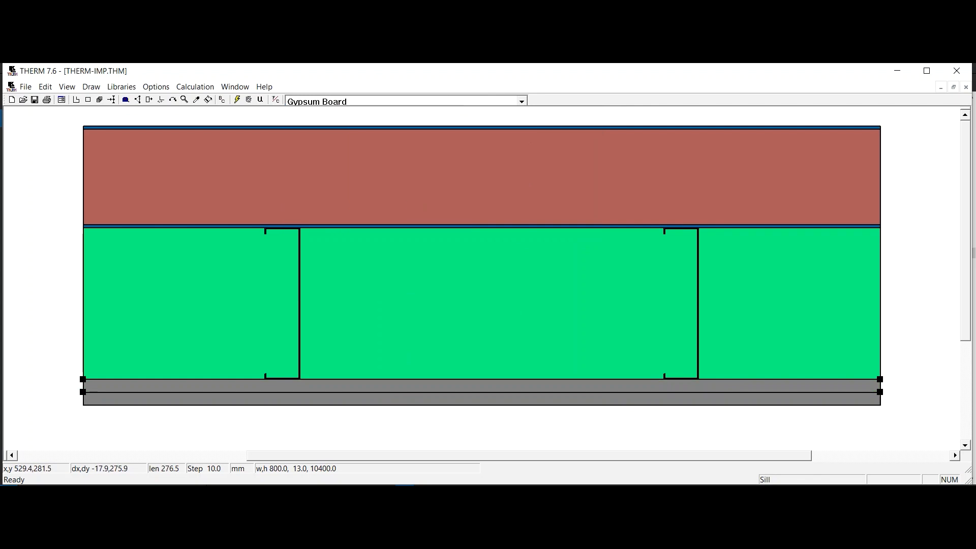
Assign the material Frame Cavity NFRC 100 to the middle cavity between the two steel studs.
left_click(222, 287)
left_click(438, 279)
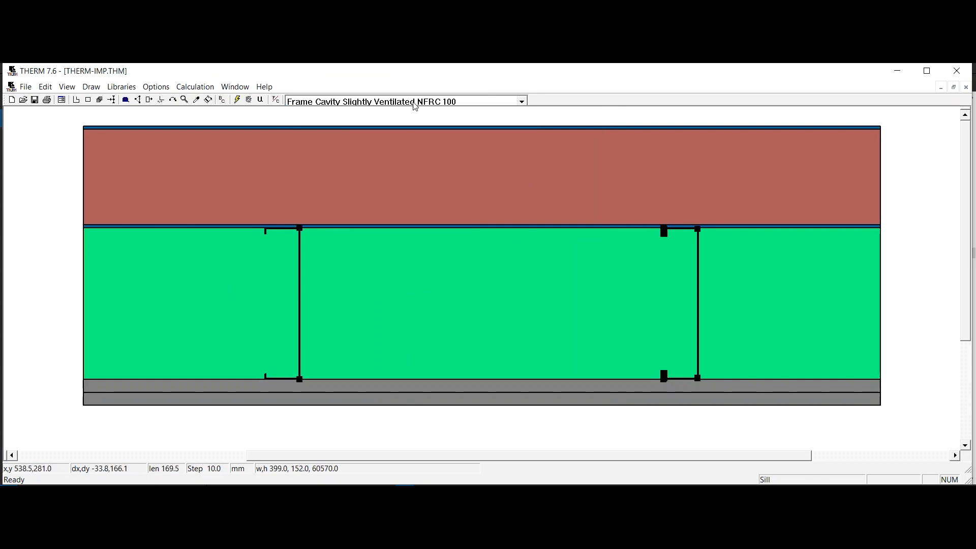
left_click(521, 102)
scroll(524, 151, "up", 3)
left_click_drag(524, 151, 525, 125)
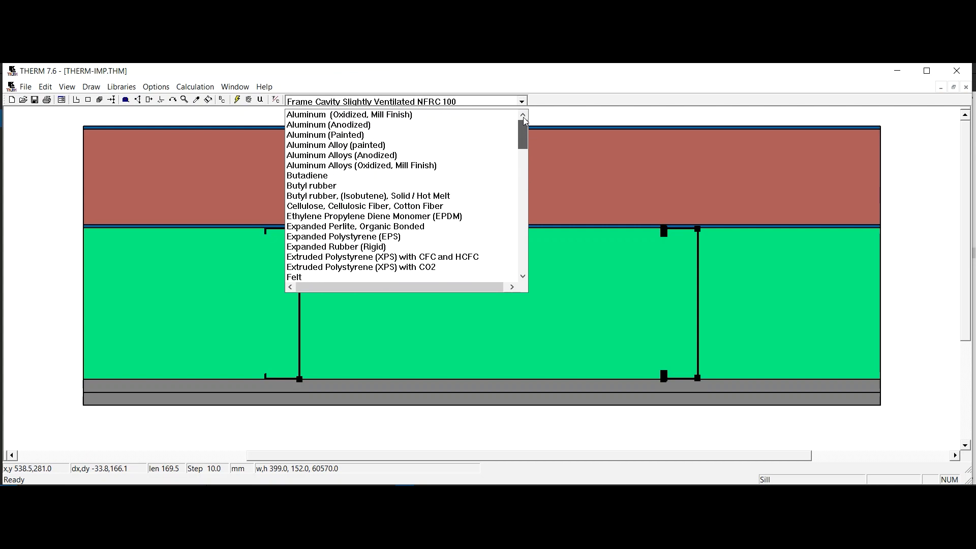
left_click(362, 66)
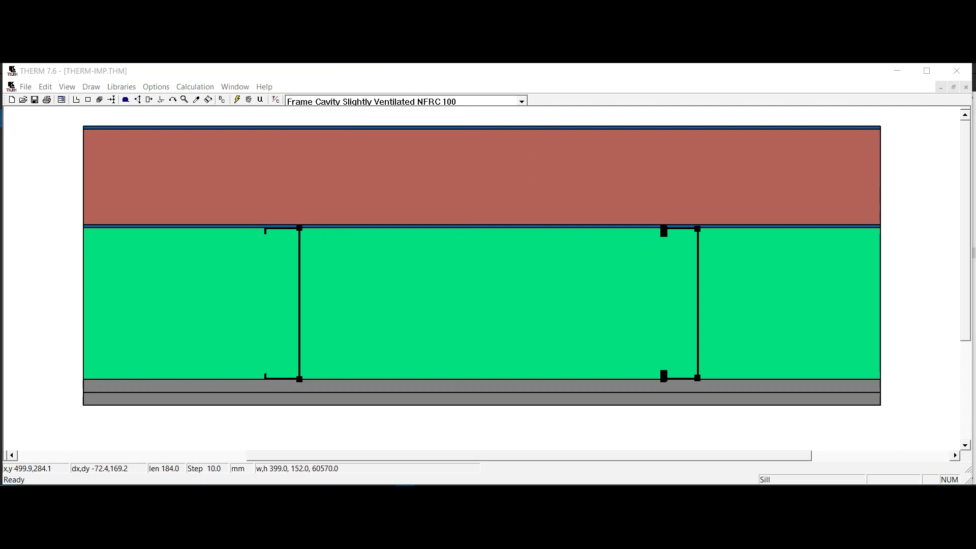
left_click(524, 103)
left_click_drag(524, 176, 523, 154)
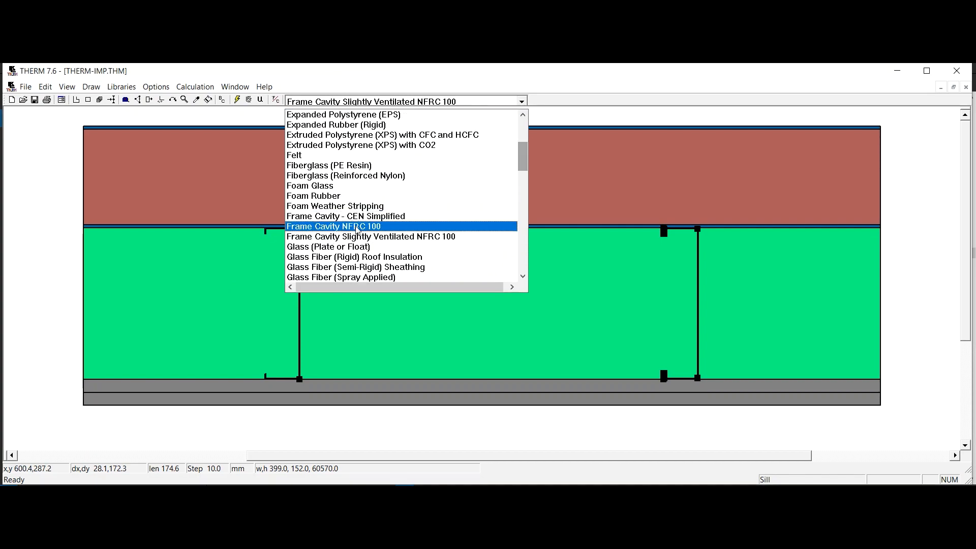
left_click(321, 230)
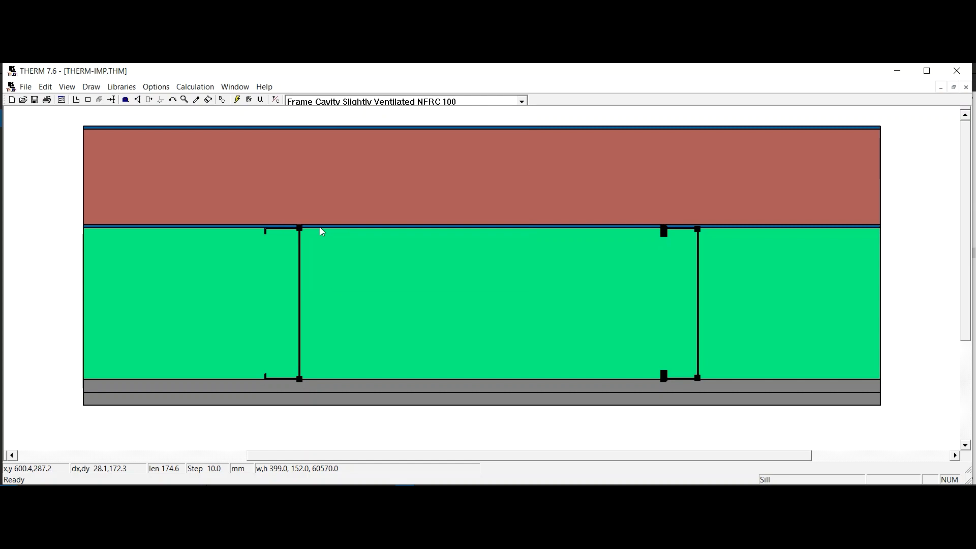
Assign Frame Cavity NFRC 100 to the cavity at the wall's left end.
left_click(230, 288)
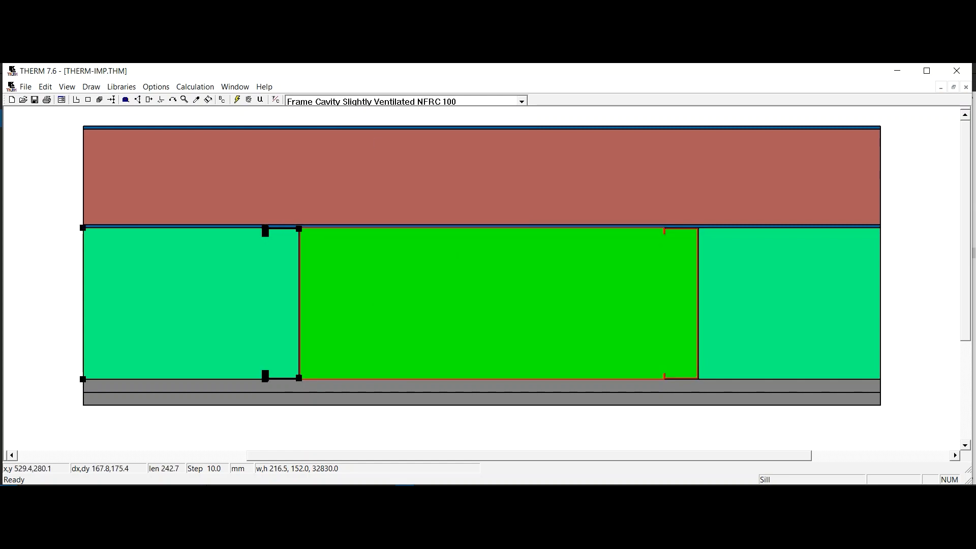
left_click(522, 101)
mouse_move(525, 181)
left_mouse_down()
mouse_move(524, 192)
mouse_move(525, 175)
left_mouse_up()
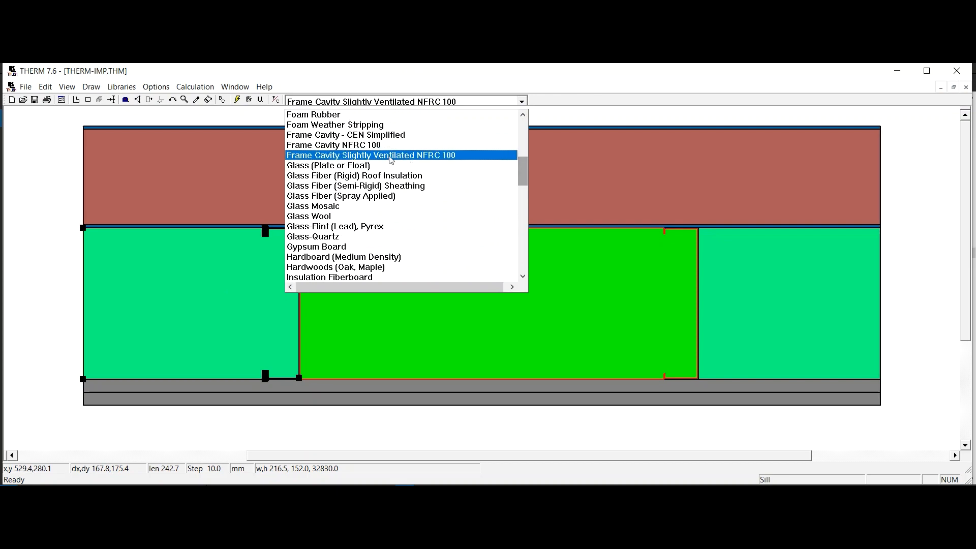
left_click(359, 148)
Assign Frame Cavity NFRC 100 to the remaining cavity at the wall's right end.
left_click(755, 310)
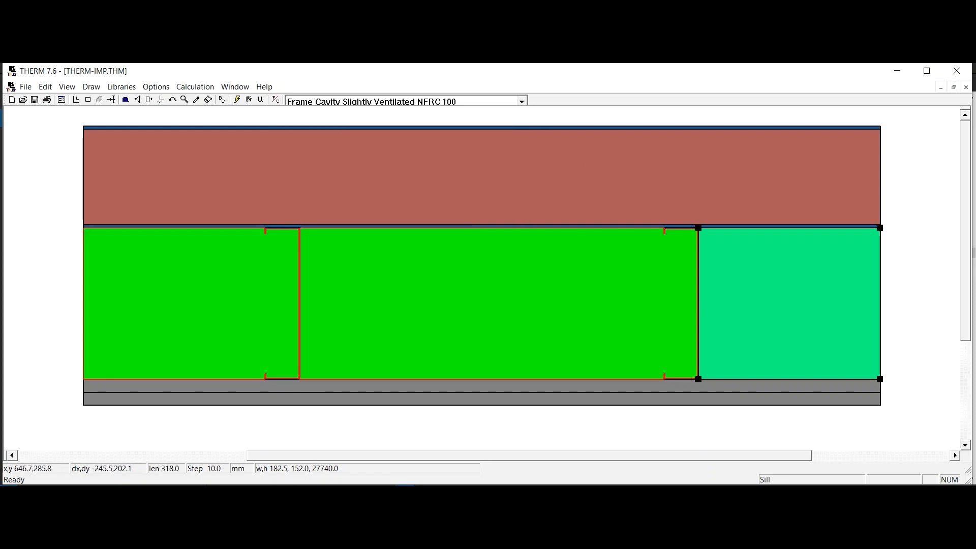
left_click(521, 103)
left_click_drag(526, 183, 525, 172)
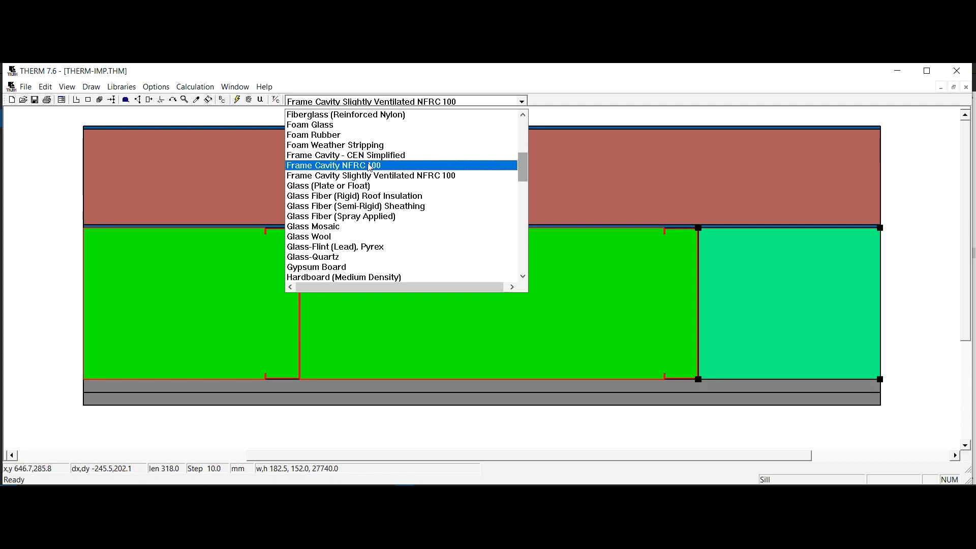
left_click(385, 165)
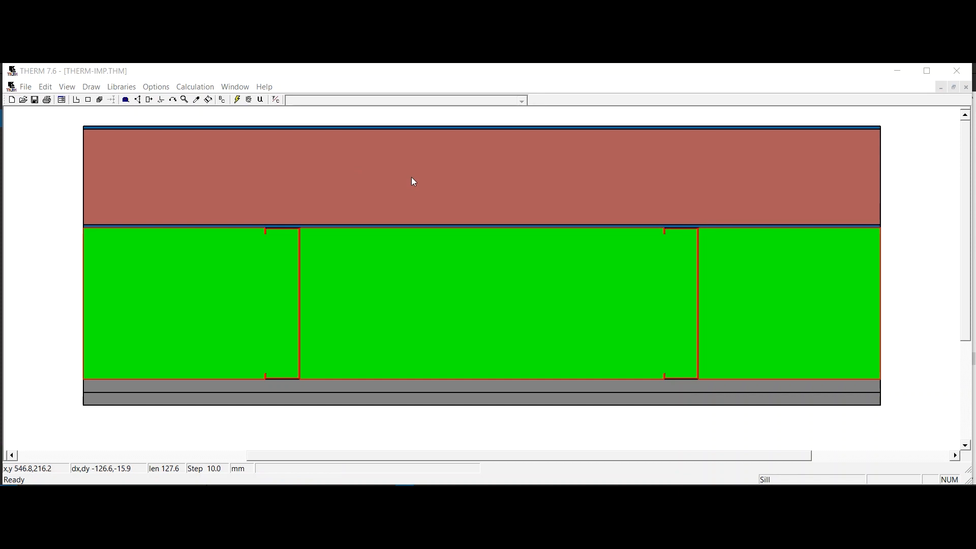
Generate the model's boundary conditions, using all of the properties of any existing or deleted boundary conditions.
left_click(222, 100)
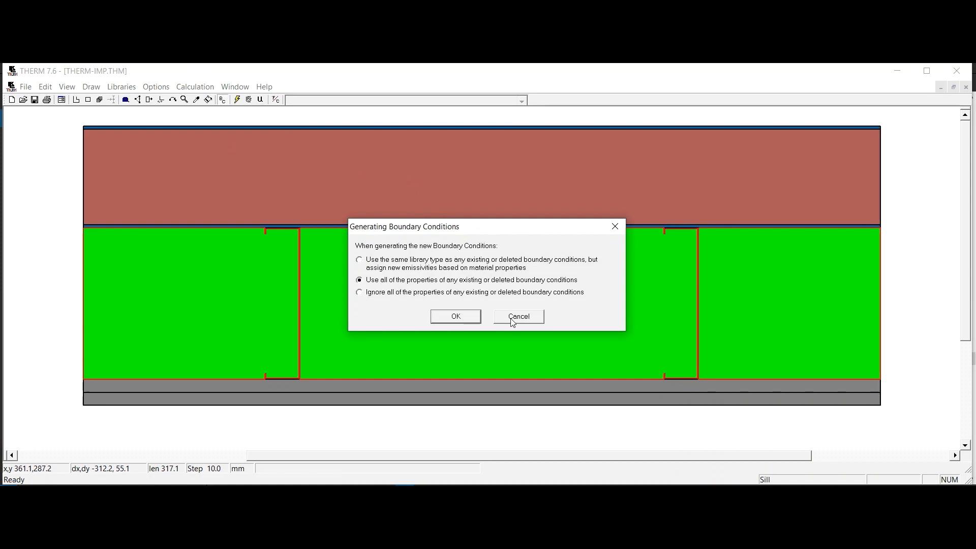
left_click(337, 61)
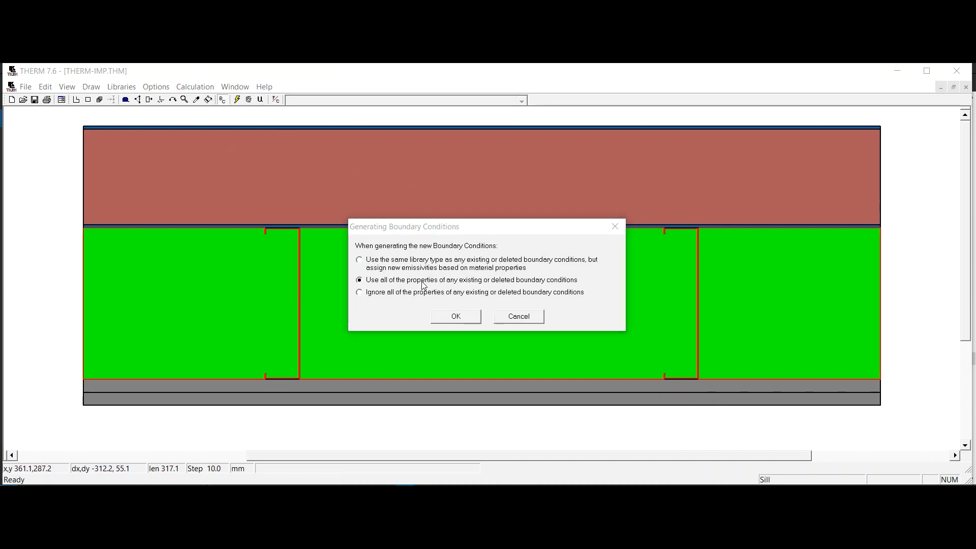
left_click(456, 316)
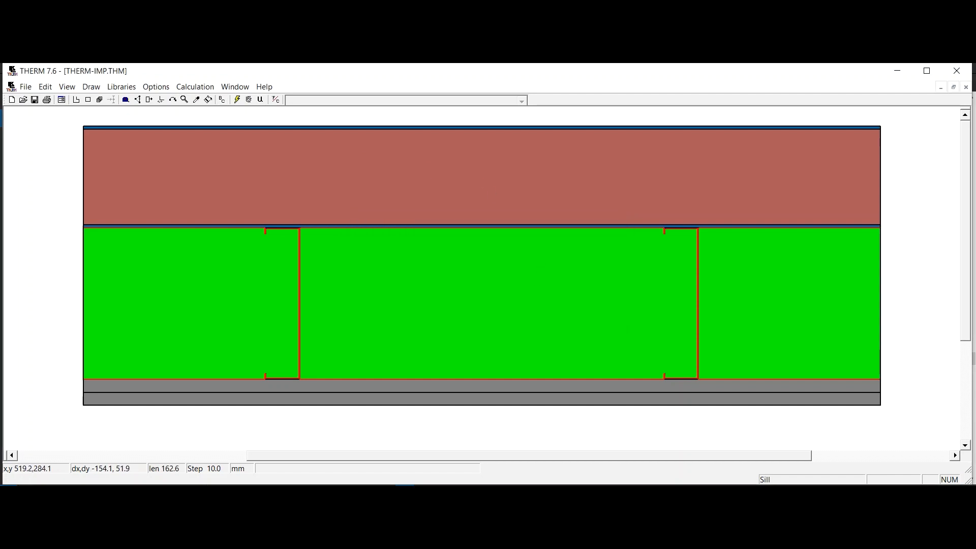
left_click(338, 61)
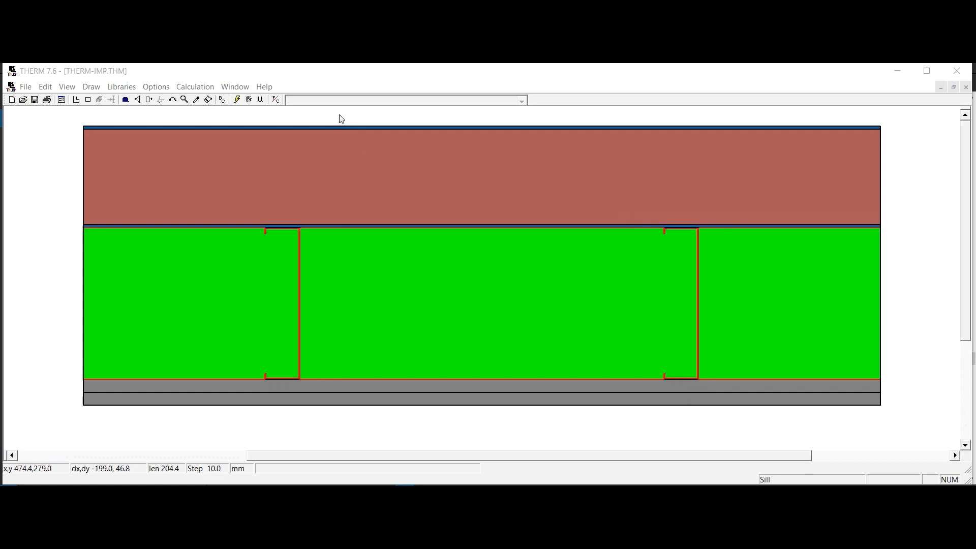
left_click(222, 99)
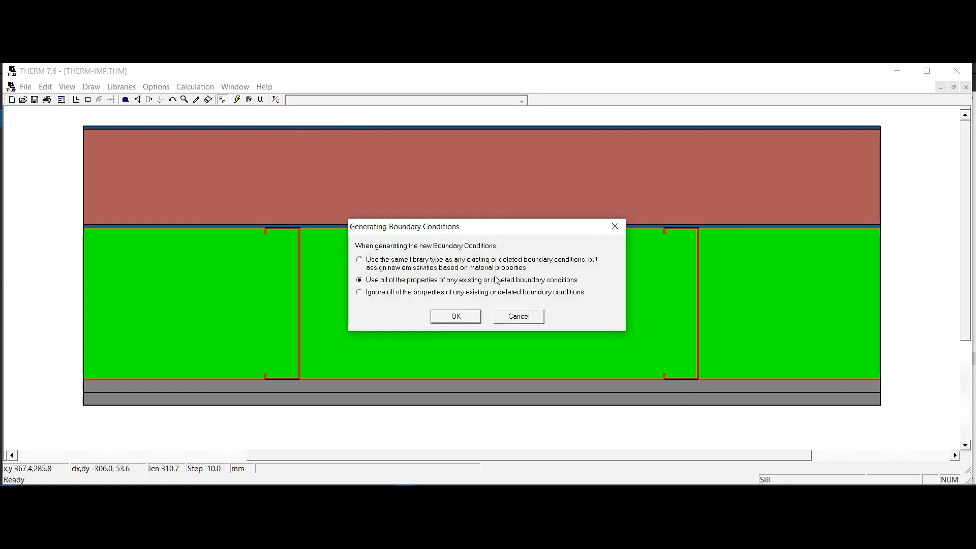
left_click(456, 317)
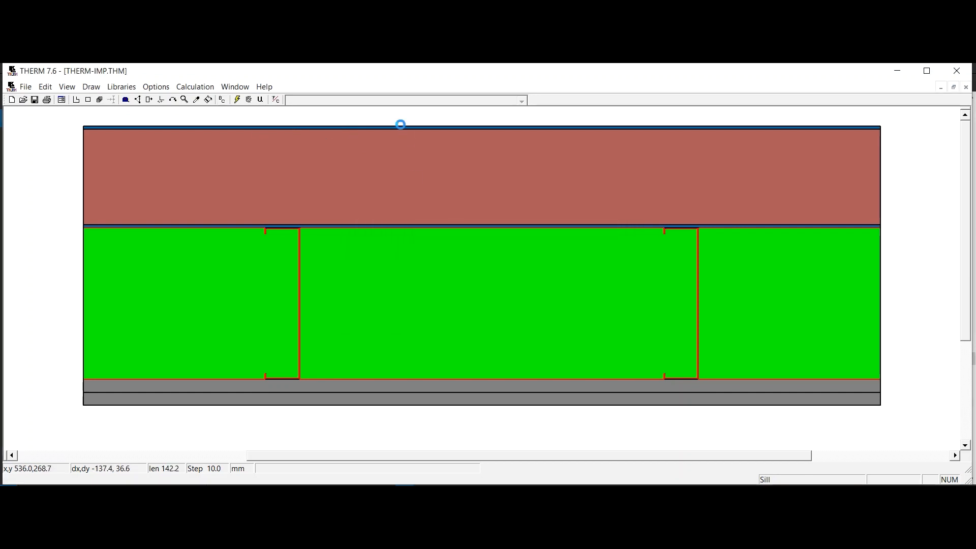
Assign the boundary condition NFRC 100-2010 Exterior to the wall's top edge and Spacer Indoor to its bottom edge.
left_click(522, 101)
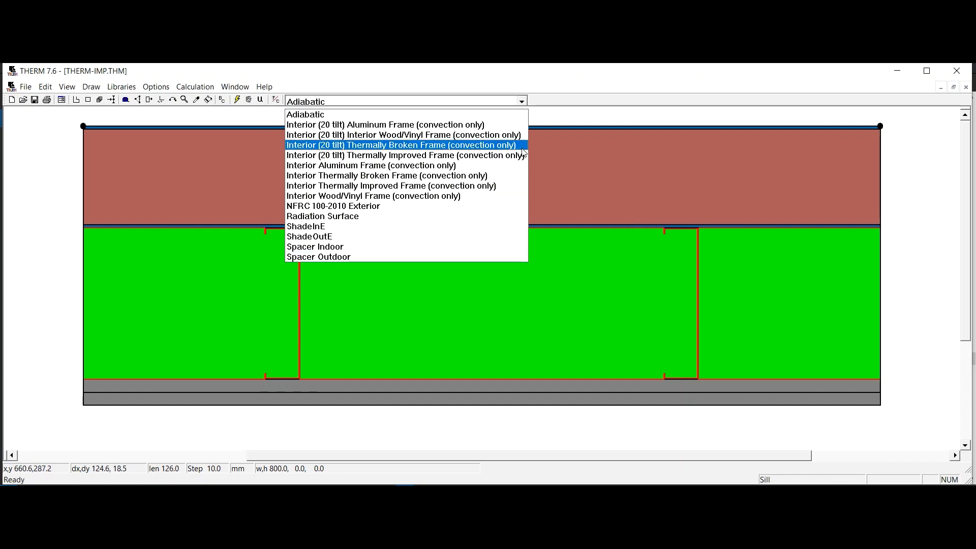
left_click(397, 207)
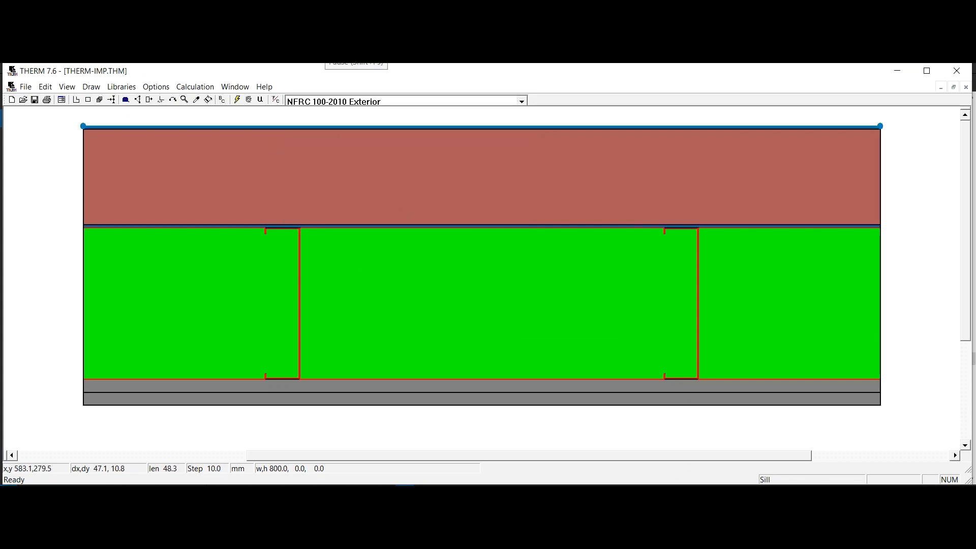
left_click(415, 410)
left_click(523, 101)
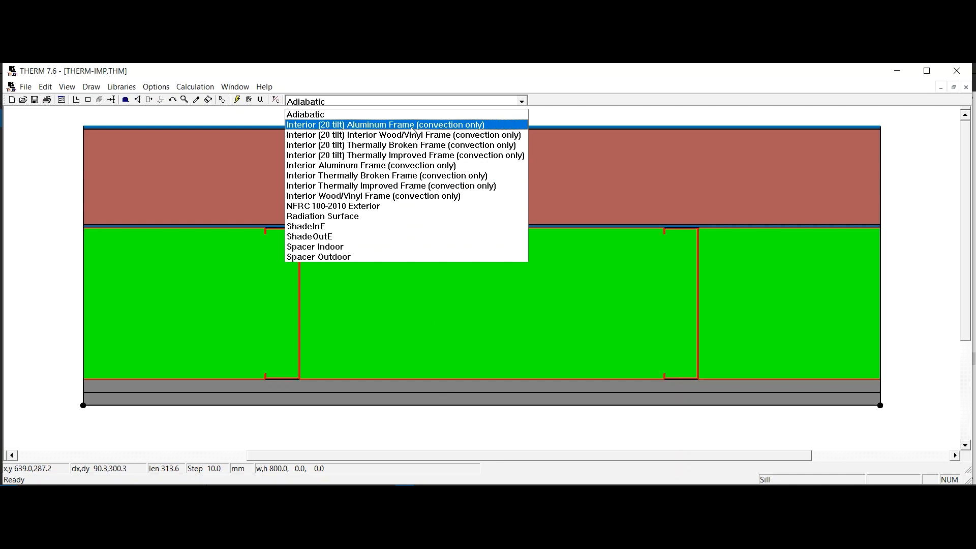
left_click(318, 246)
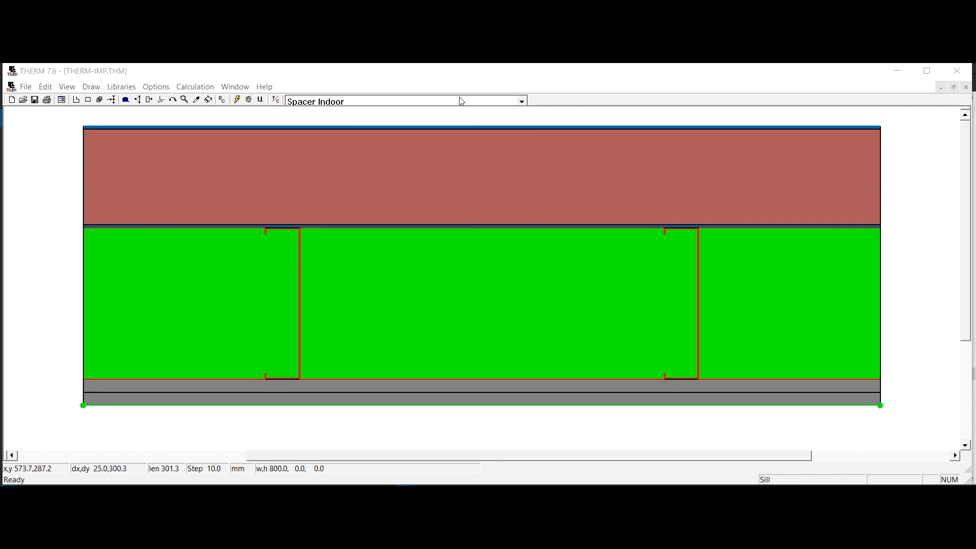
left_click(523, 102)
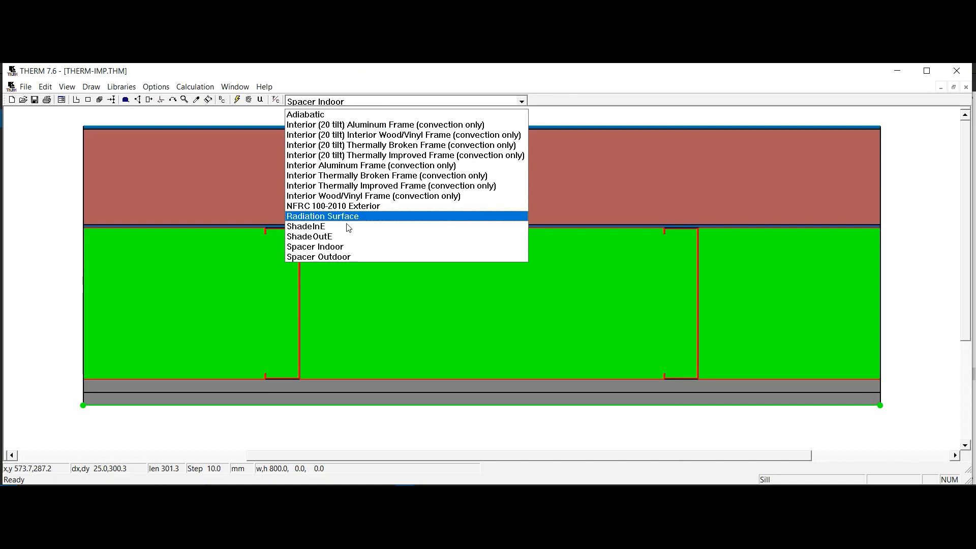
left_click(338, 248)
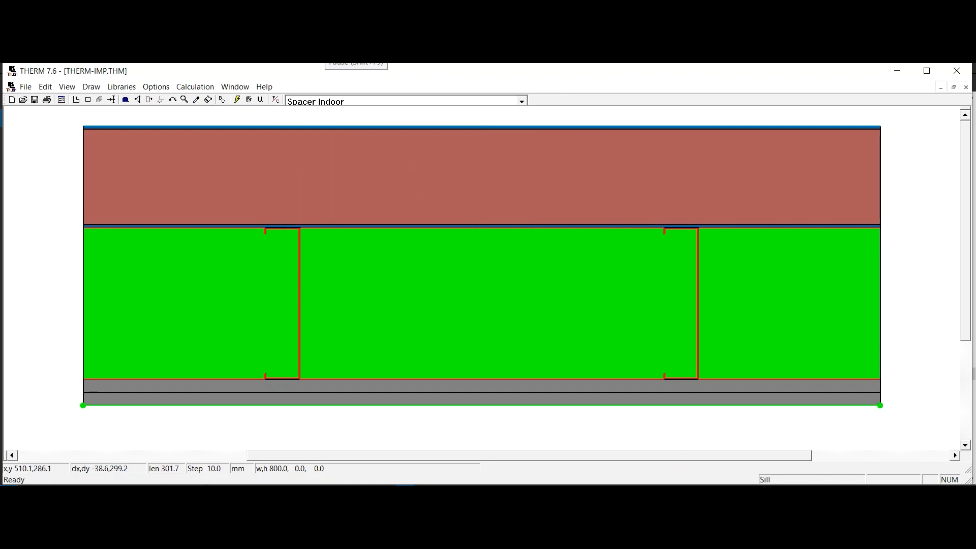
Open the boundary condition library and start creating a new boundary condition.
left_click(124, 88)
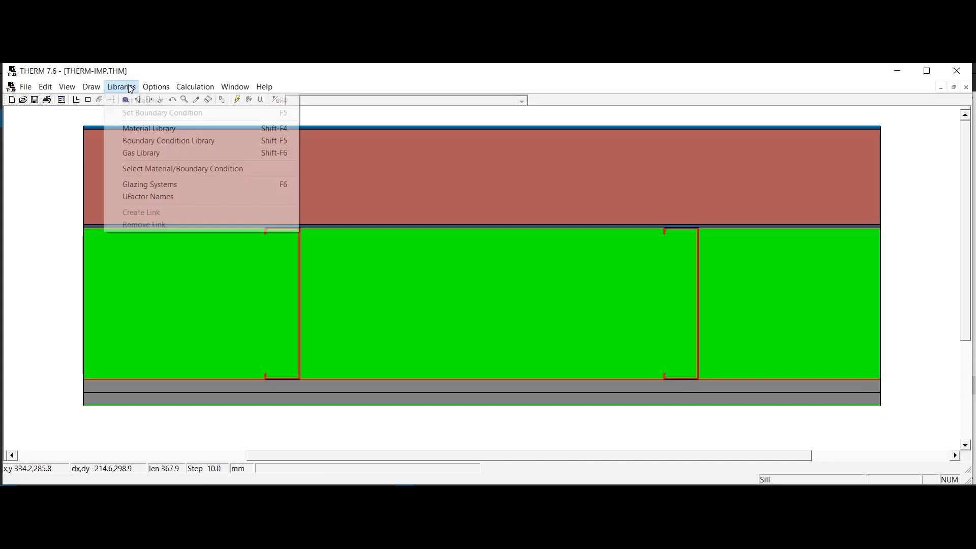
left_click(147, 141)
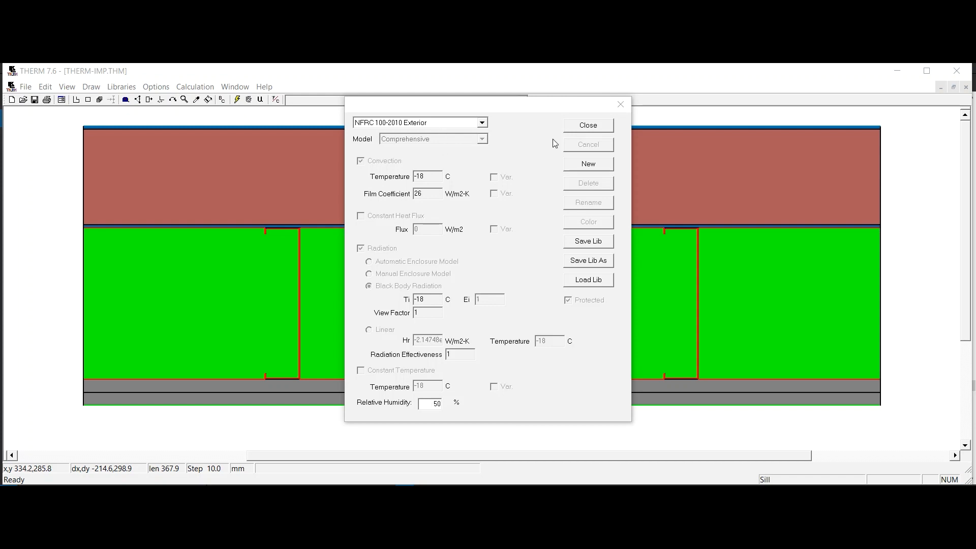
left_click(587, 164)
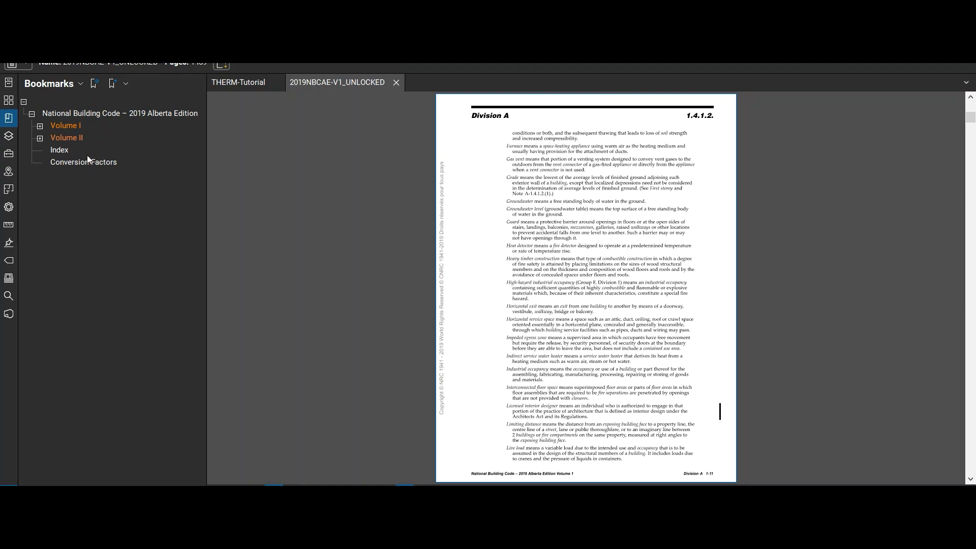
Switch to the National Building Code – 2019 Alberta Edition PDF and look up the climatic design data in Division B, Appendix C.
left_click(39, 126)
left_click(48, 150)
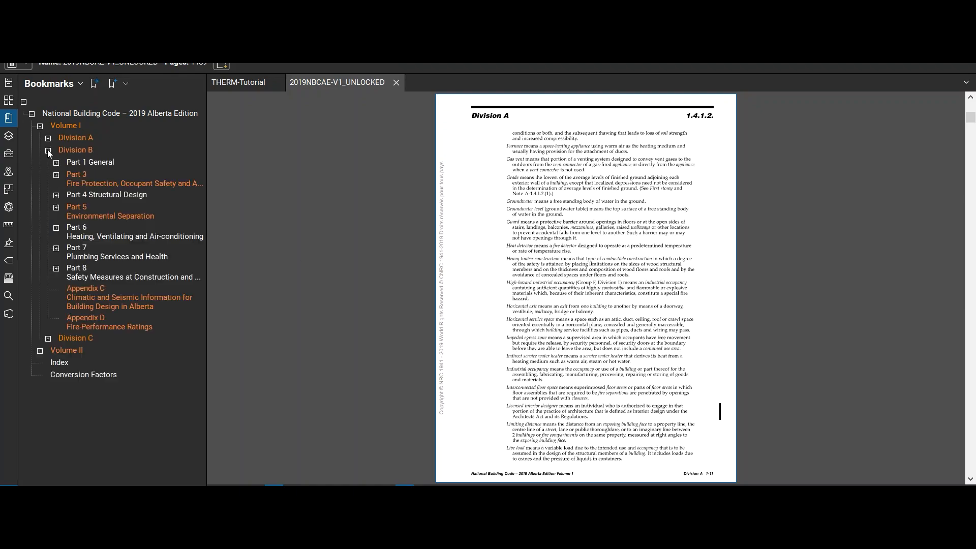
left_click(83, 292)
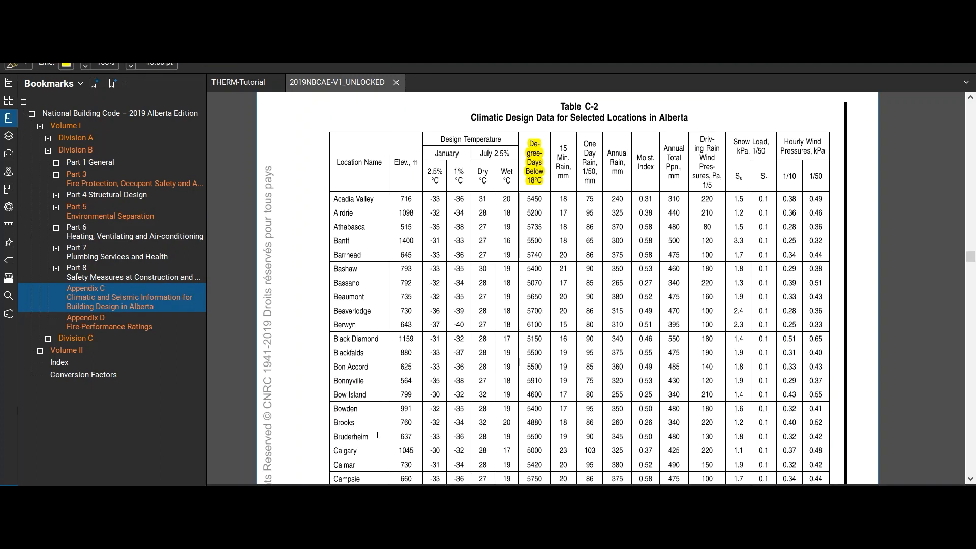
Highlight Calgary, the January and 2.5% headings, and Calgary's matching design temperature in Table C-2.
left_click_drag(358, 451, 332, 451)
left_click_drag(462, 155, 434, 154)
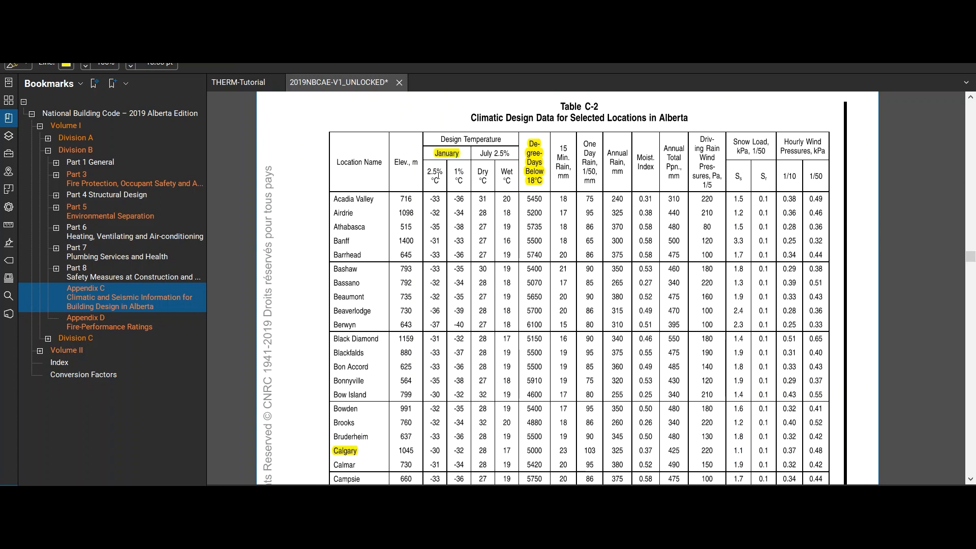
left_click_drag(436, 172, 428, 174)
left_click_drag(440, 451, 429, 452)
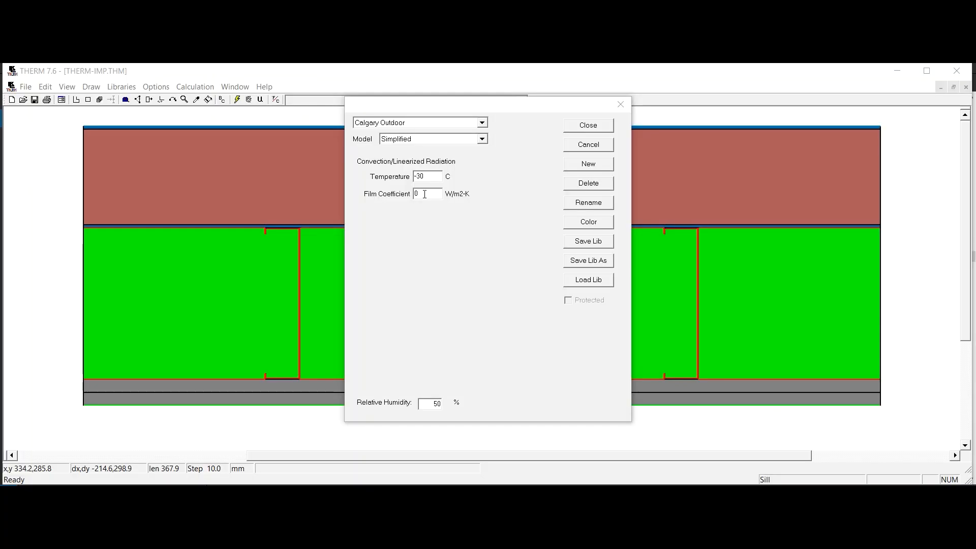
Switch back to THERM, set the Calgary Outdoor boundary condition's film coefficient to 25 W/m2-K, and close the library.
double_click(422, 194)
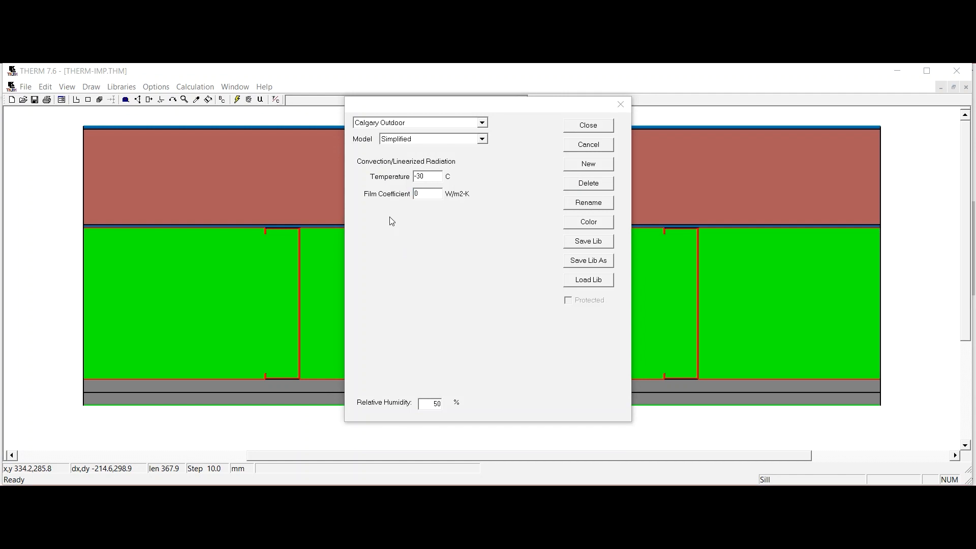
left_click_drag(425, 197, 402, 198)
type("25")
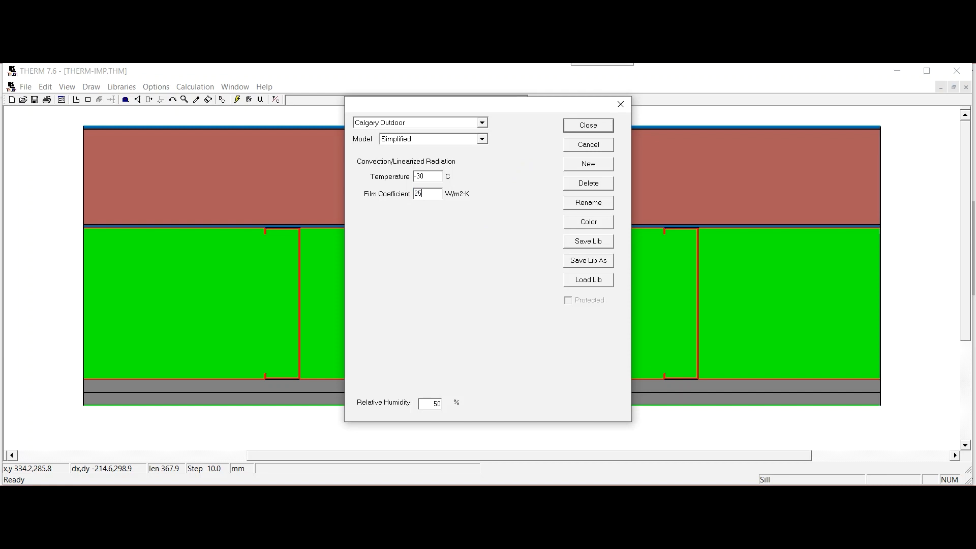
left_click(430, 405)
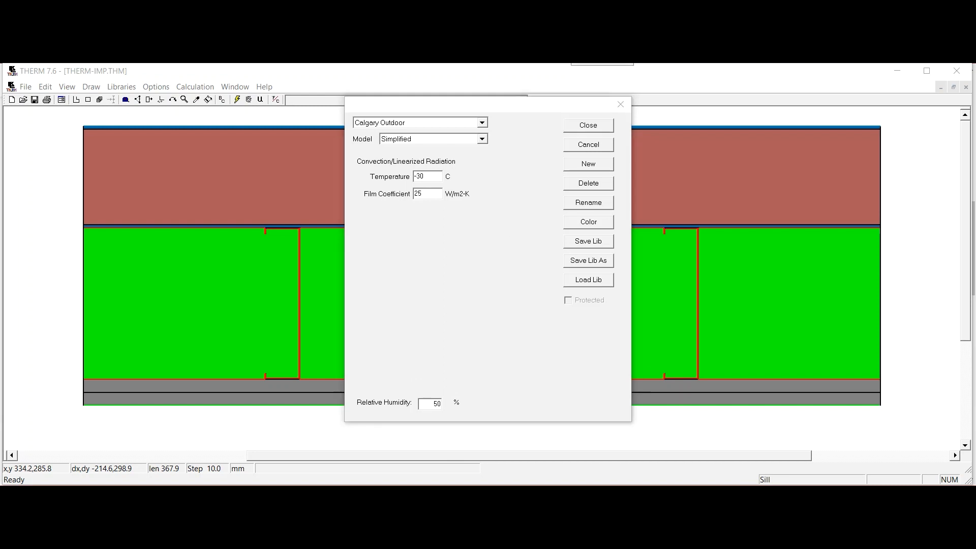
key("Return")
Regenerate the model's boundary conditions, using all of the properties of any existing or deleted boundary conditions.
left_click(471, 126)
left_click(471, 124)
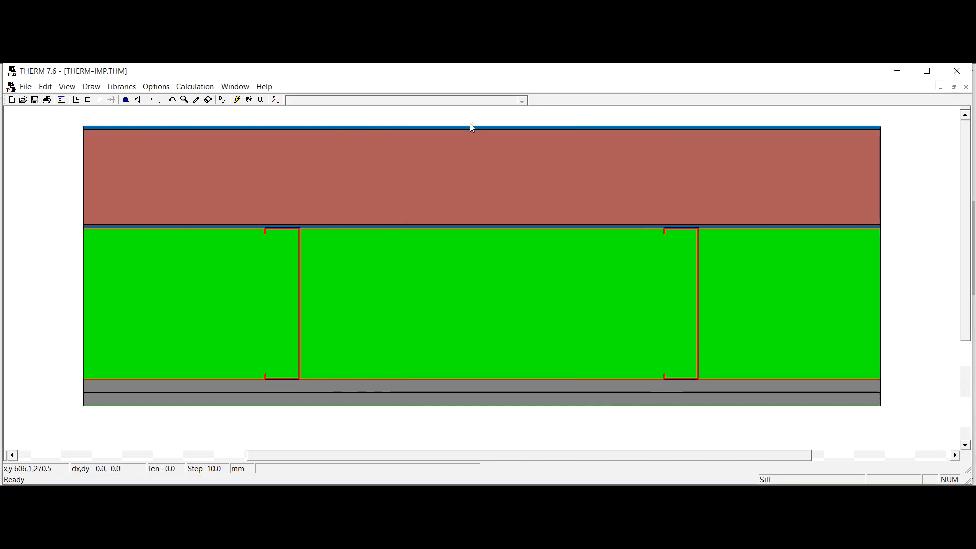
left_click(222, 100)
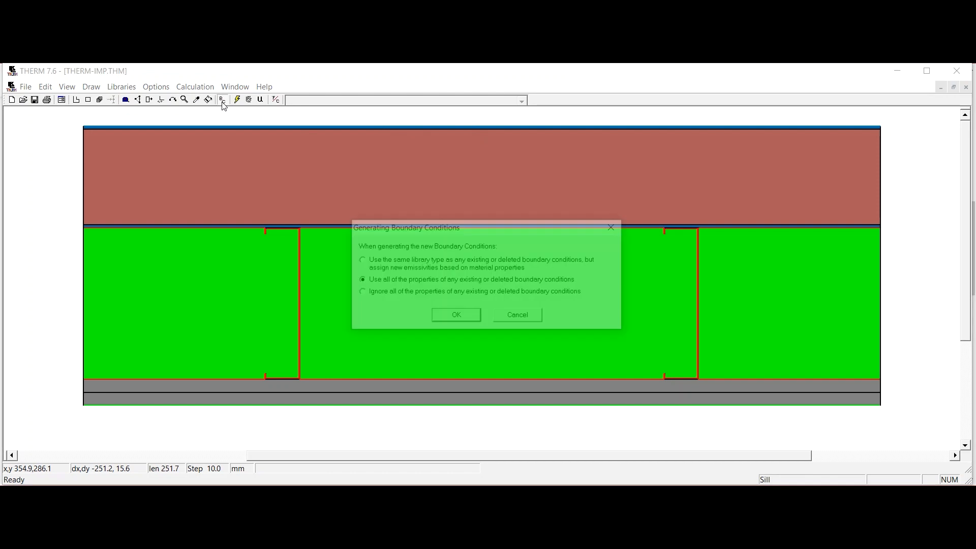
left_click(458, 318)
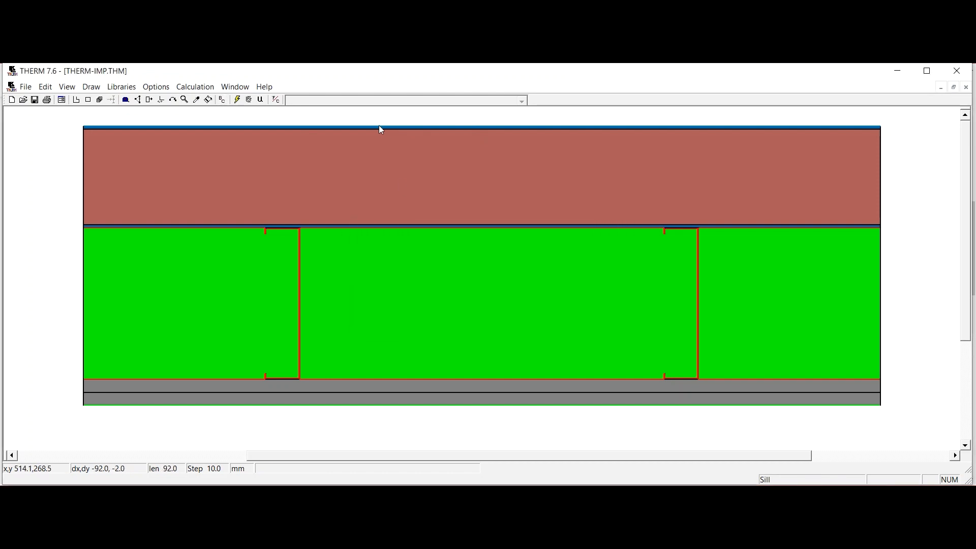
Assign the boundary condition Calgary Outdoor to the wall's top edge.
left_click(381, 126)
left_click(522, 101)
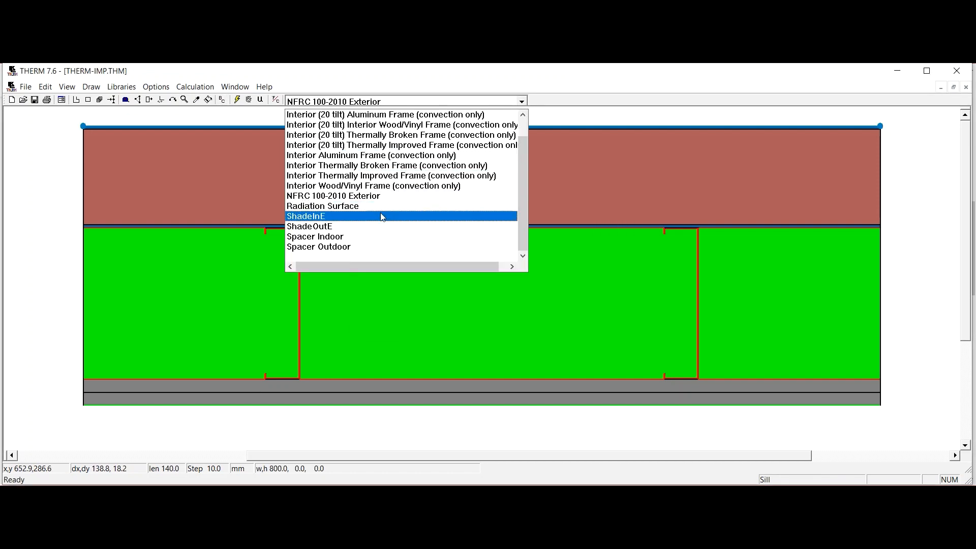
scroll(409, 216, "up", 1)
left_click(370, 127)
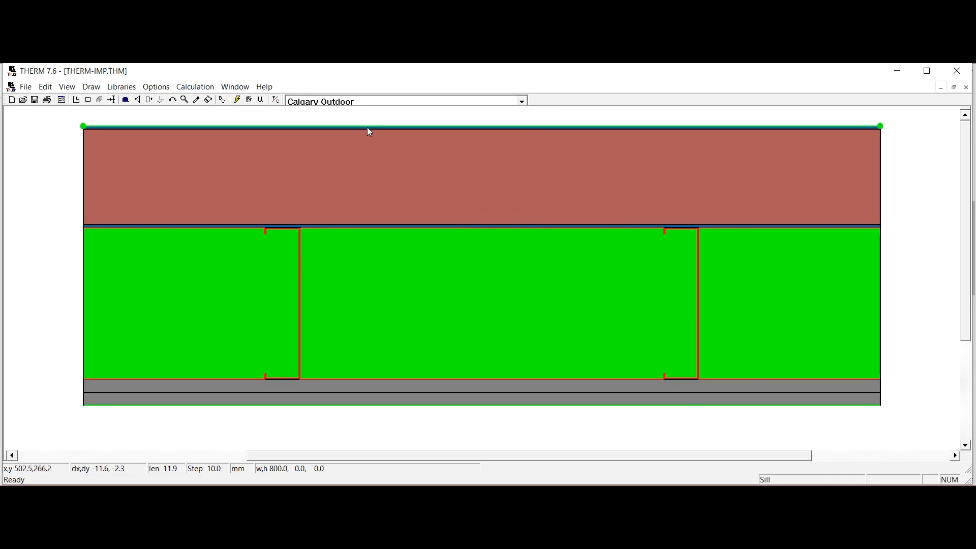
Create a new boundary condition named Calgary Indoor in the boundary condition library.
left_click(122, 86)
left_click(140, 141)
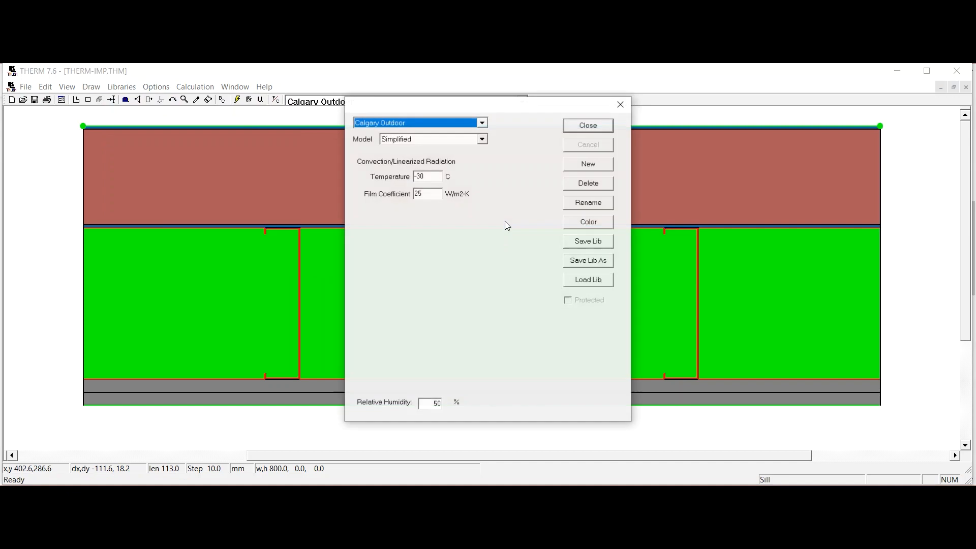
left_click(583, 169)
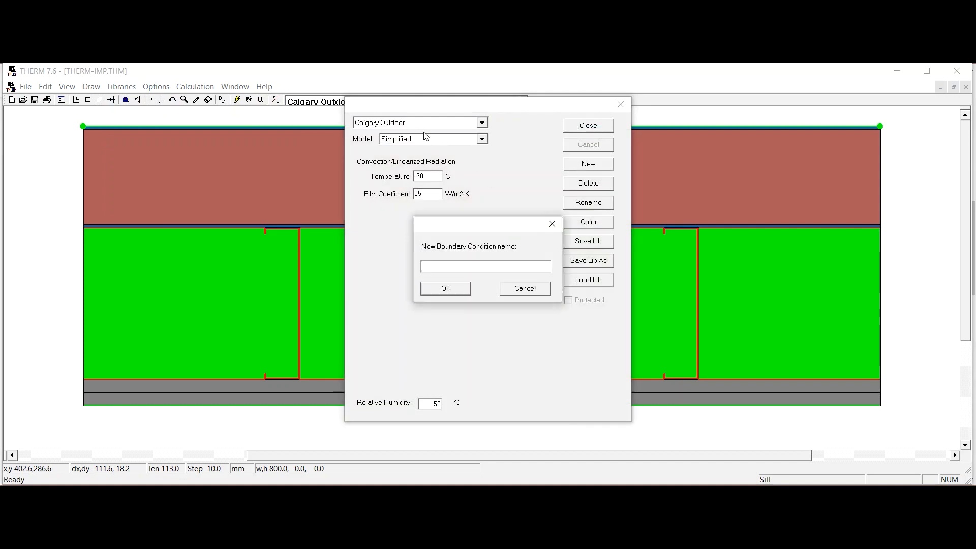
type("Calgary Indoor")
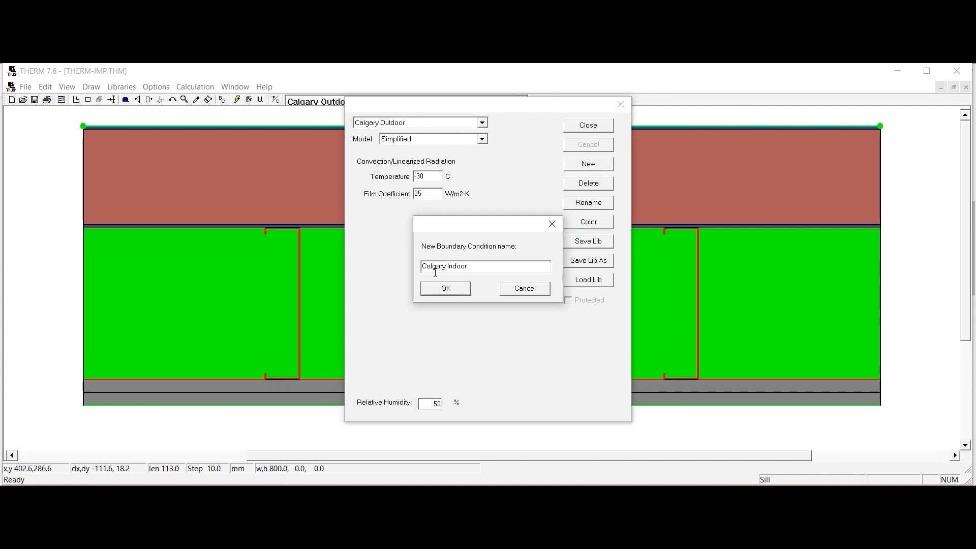
left_click(432, 288)
Set the temperature of Calgary Indoor to 22 C and its film coefficient to 5 W/m2-K.
left_click(436, 176)
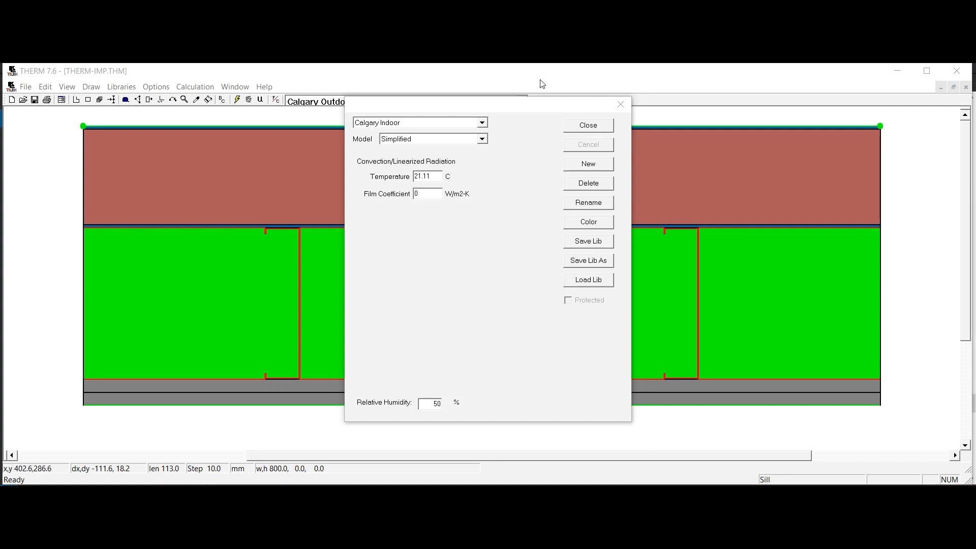
left_click_drag(435, 176, 394, 176)
type("22")
left_click(426, 193)
key("BackSpace")
type("5")
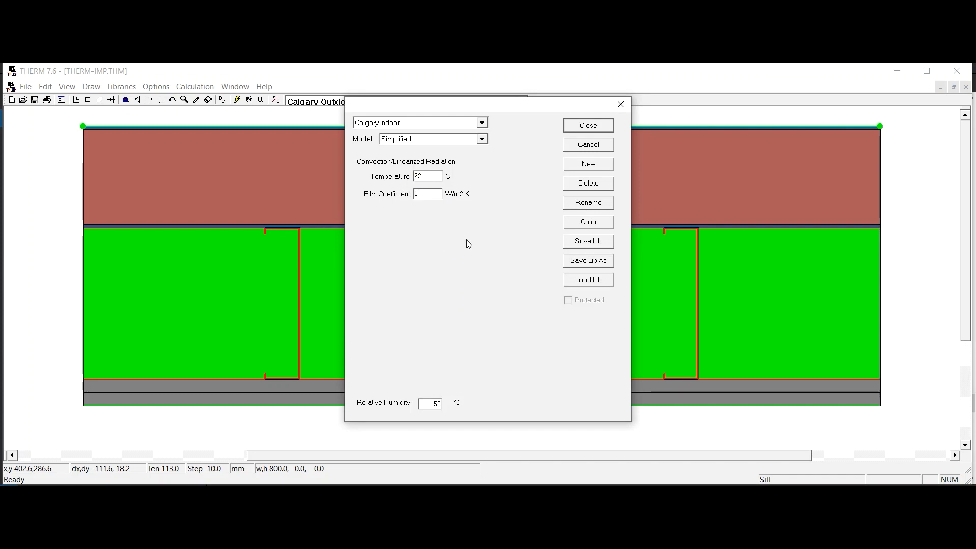
Set Calgary Indoor's relative humidity to 25% and close the library without changing the selected edge to it.
double_click(433, 403)
type("30")
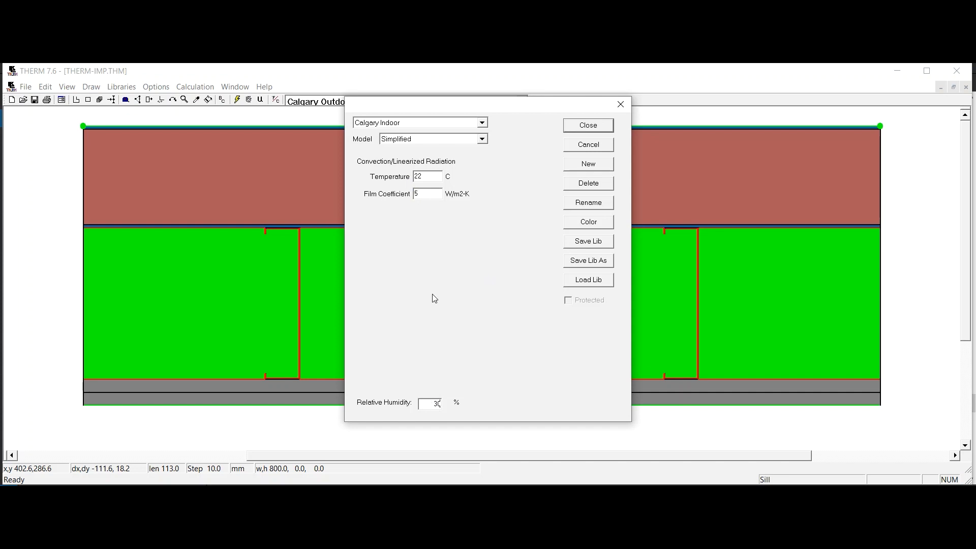
double_click(433, 405)
type("25")
left_click(588, 126)
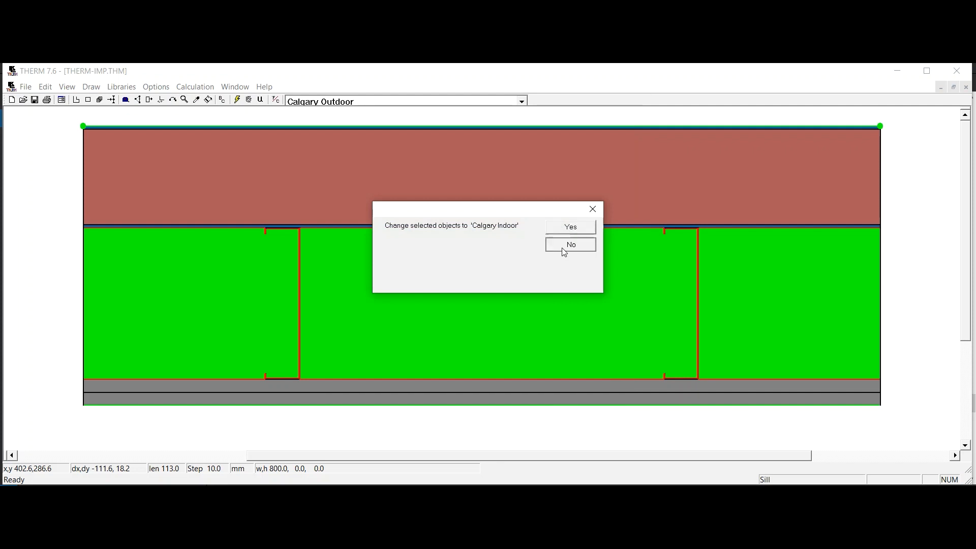
left_click(564, 249)
Assign Calgary Indoor to the wall's bottom edge and check the boundary conditions assigned to both edges.
left_click(548, 406)
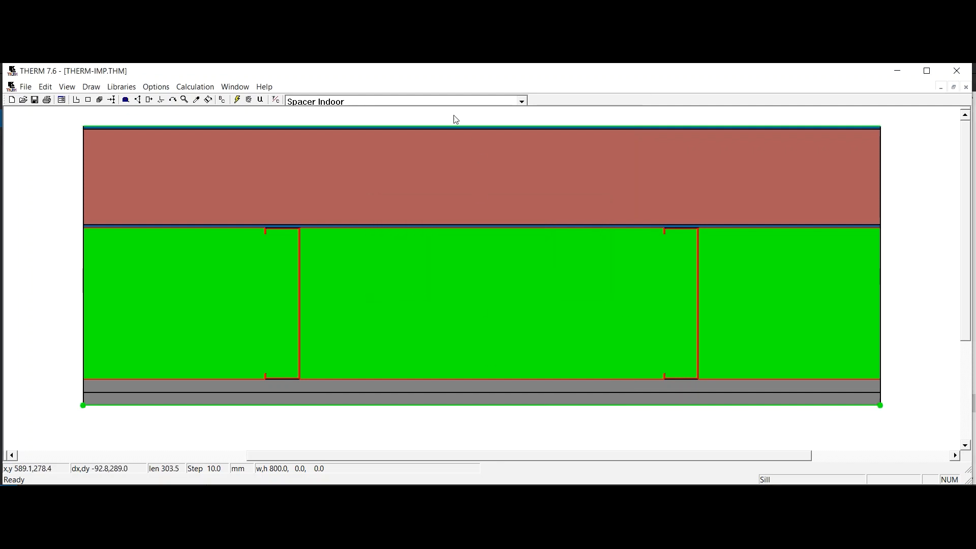
left_click(507, 102)
scroll(412, 172, "up", 1)
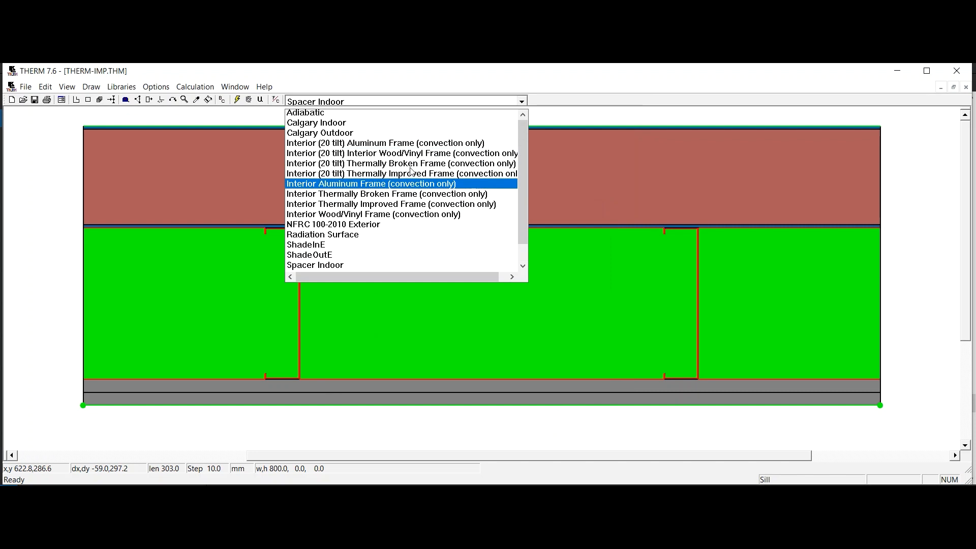
left_click(412, 123)
left_click(417, 126)
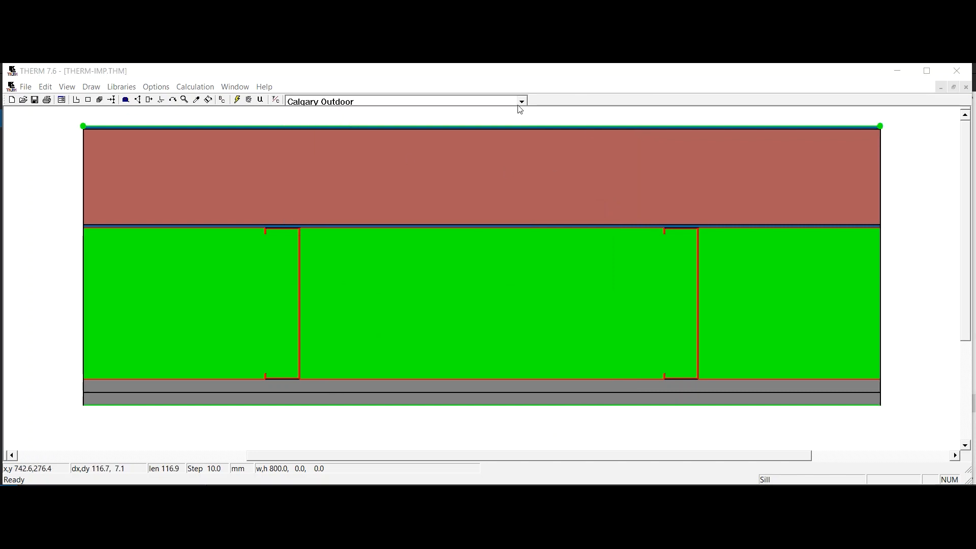
left_click(429, 128)
left_click(458, 127)
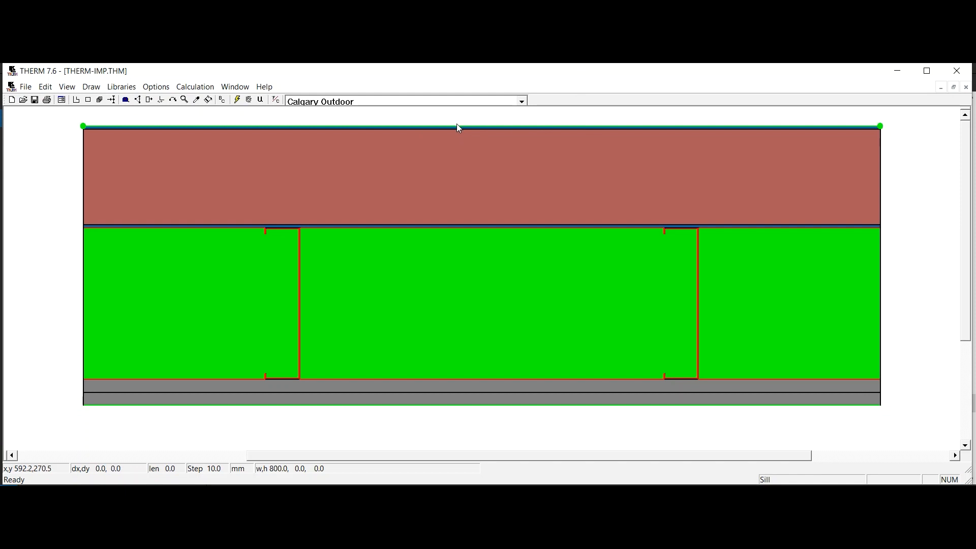
left_click(423, 406)
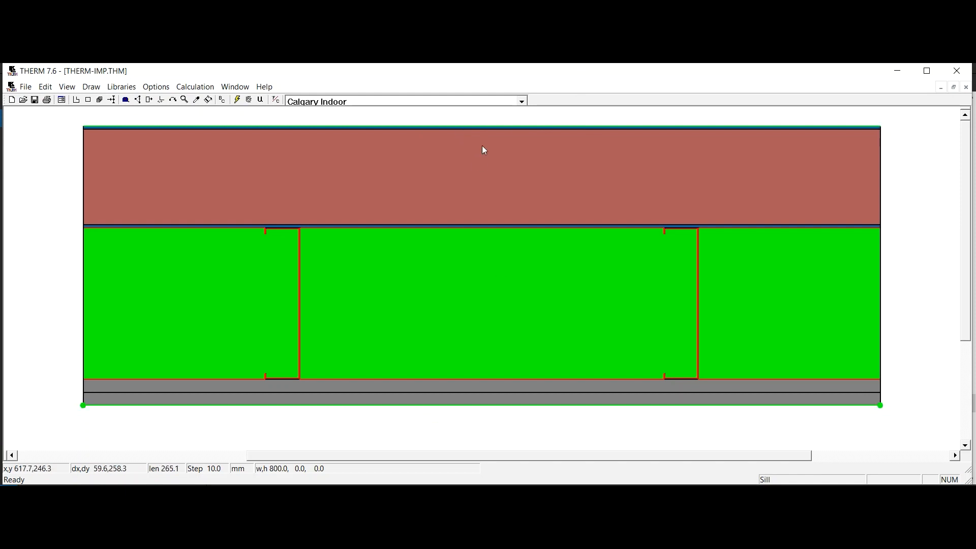
Open the boundary condition settings of the wall's top edge and review the available U-factor surface options.
double_click(487, 125)
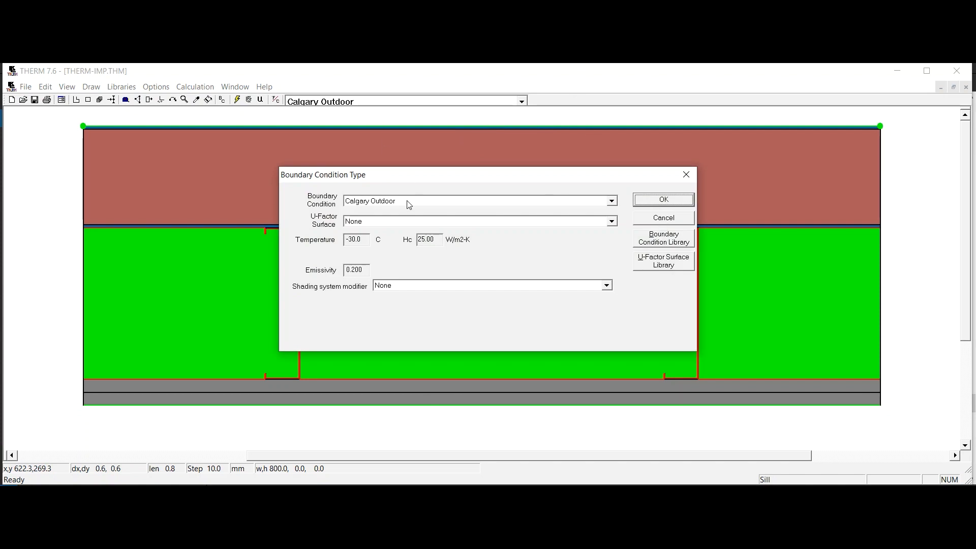
left_click(563, 60)
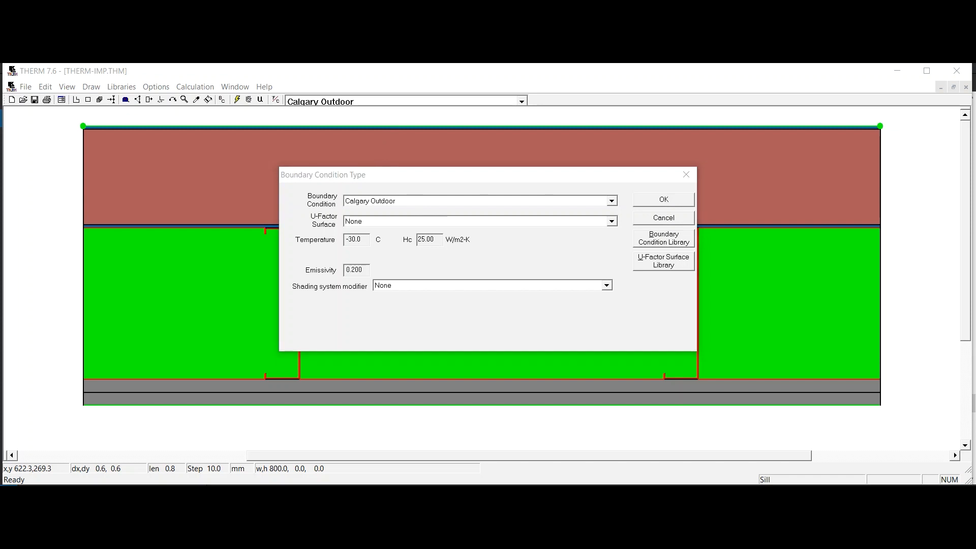
left_click(606, 222)
left_click(613, 226)
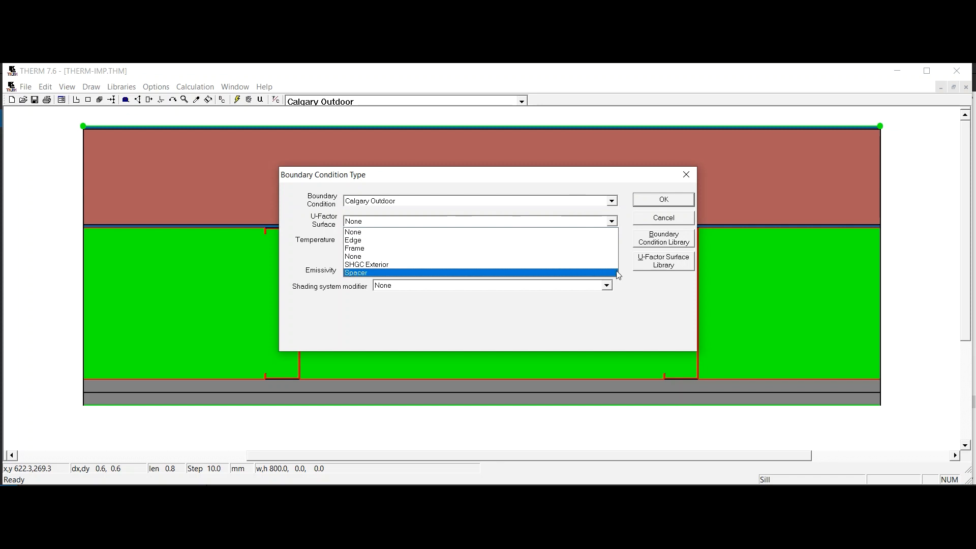
left_click(606, 279)
Add a new surface name, Wall, to the U-factor surface library and close the library.
left_click(648, 264)
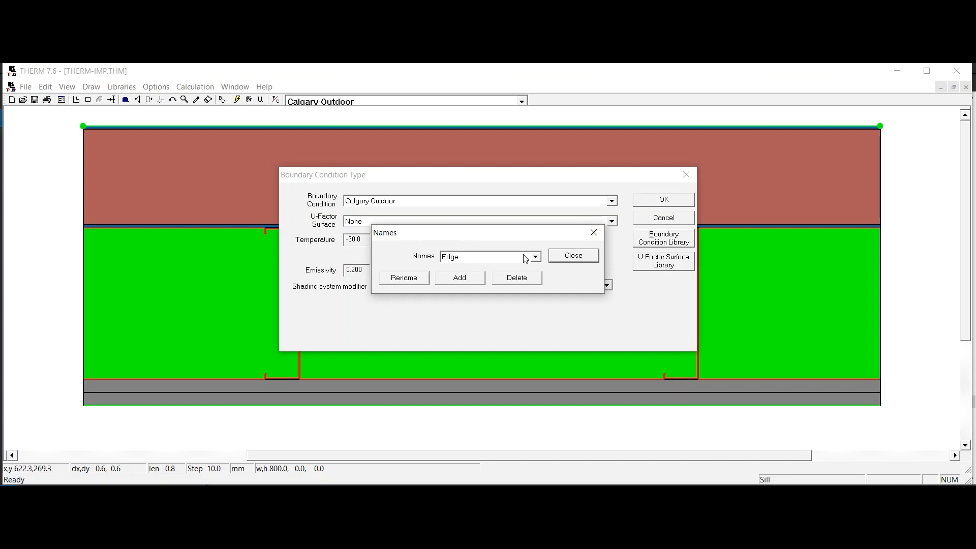
left_click(537, 257)
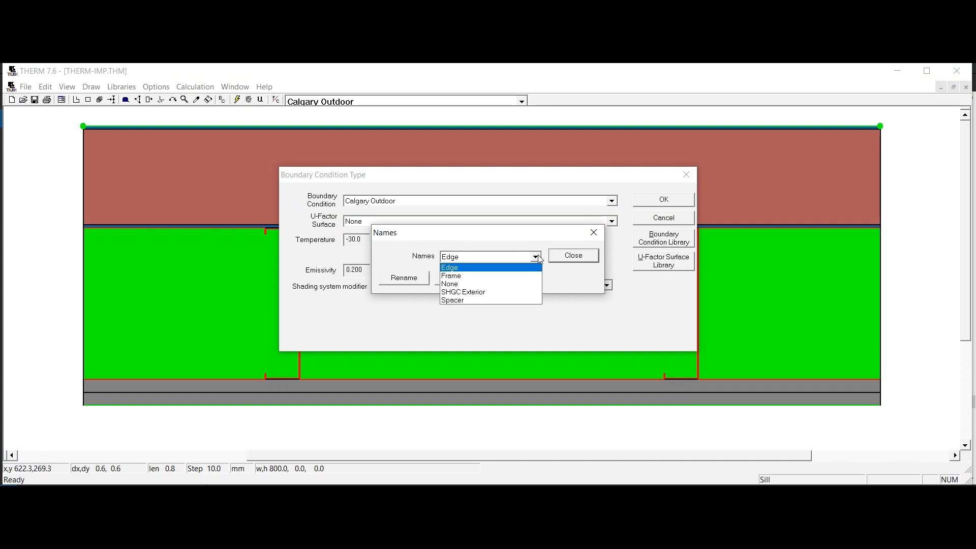
left_click(537, 257)
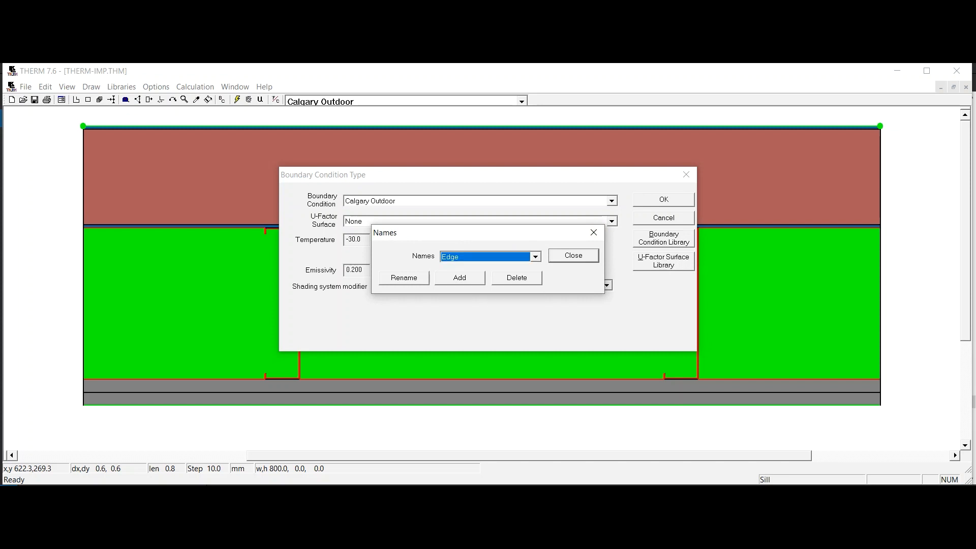
left_click(465, 257)
left_click(479, 239)
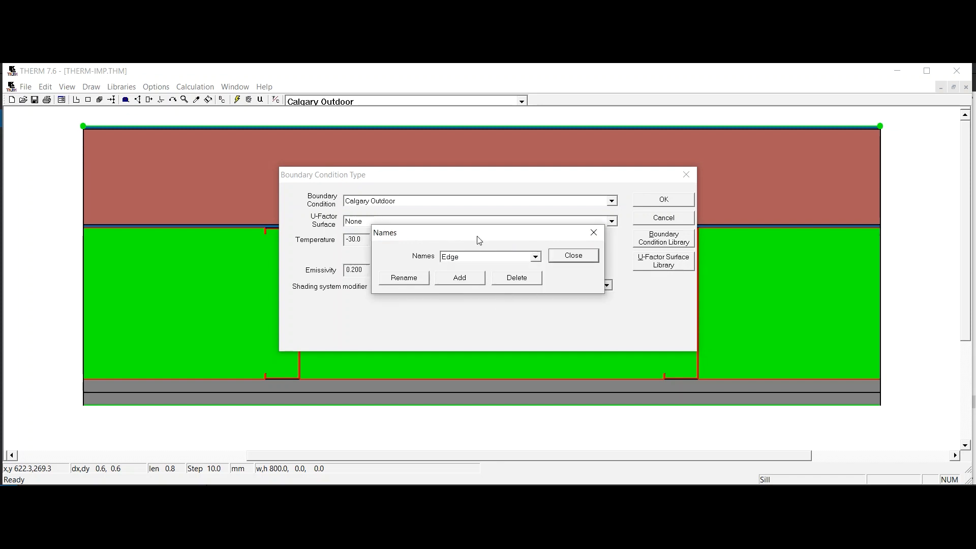
left_click(460, 278)
type("Wall")
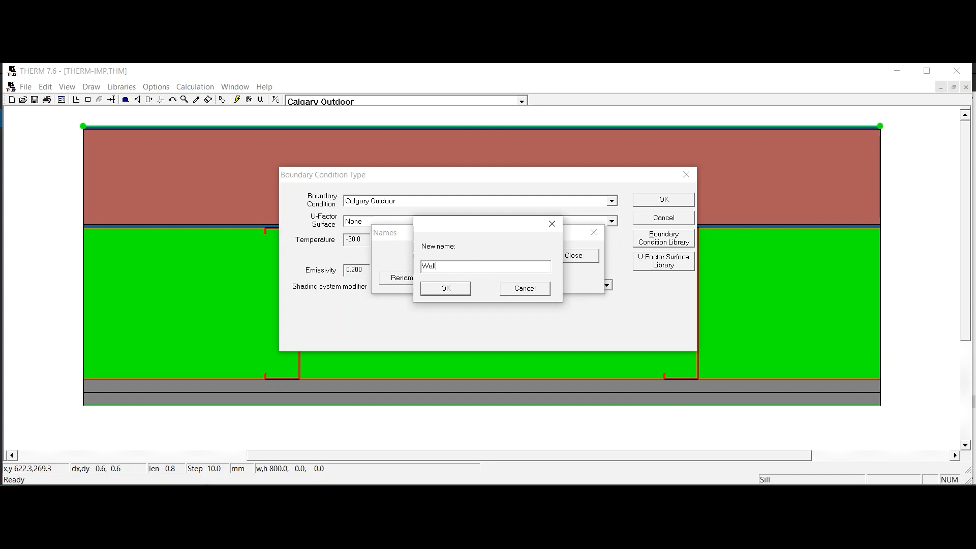
left_click(452, 287)
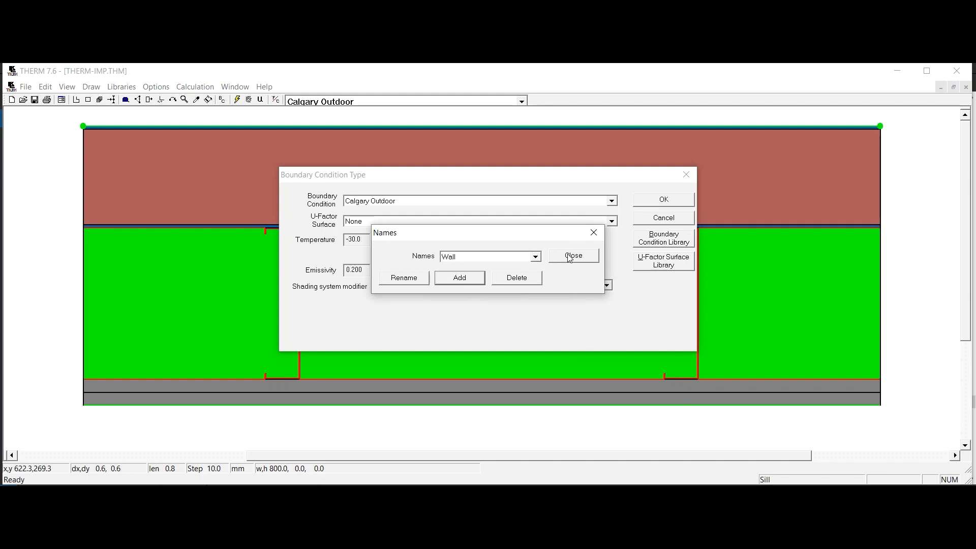
left_click(472, 280)
left_click(521, 288)
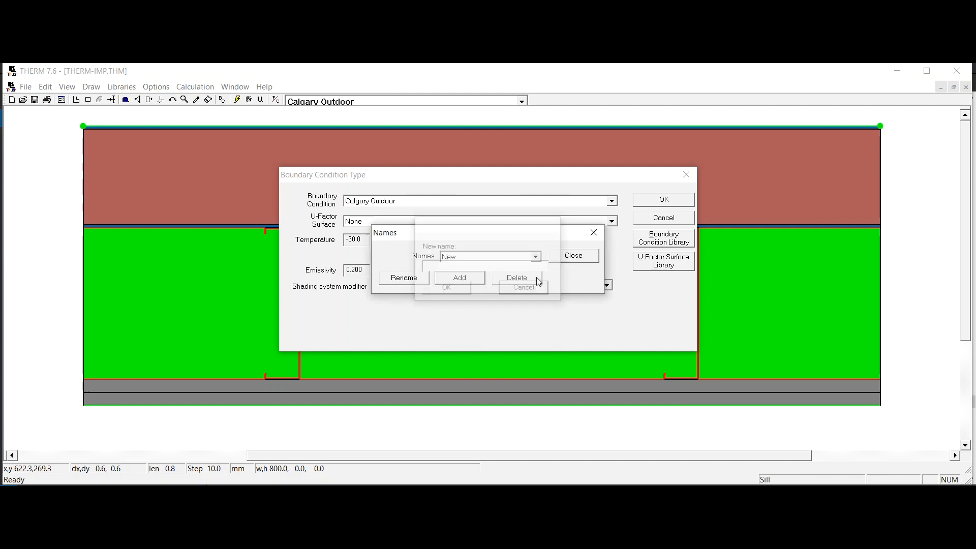
left_click(574, 257)
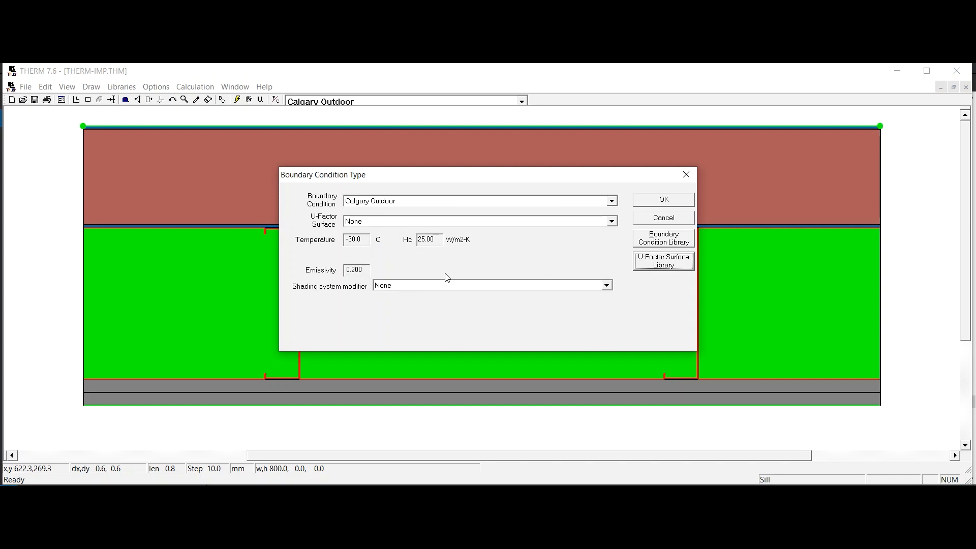
Assign the Wall U-factor surface to the top edge's Calgary Outdoor boundary condition.
left_click(411, 222)
left_click(384, 288)
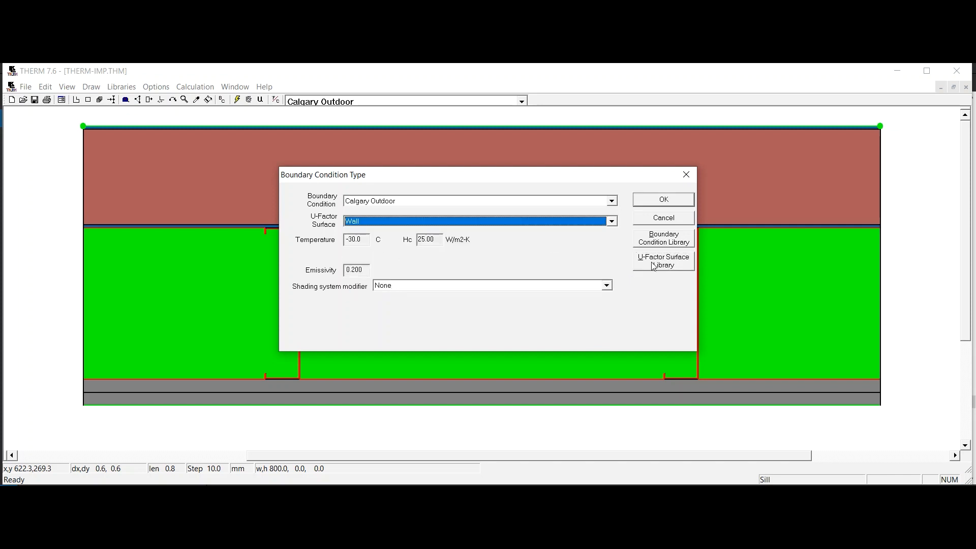
left_click(364, 239)
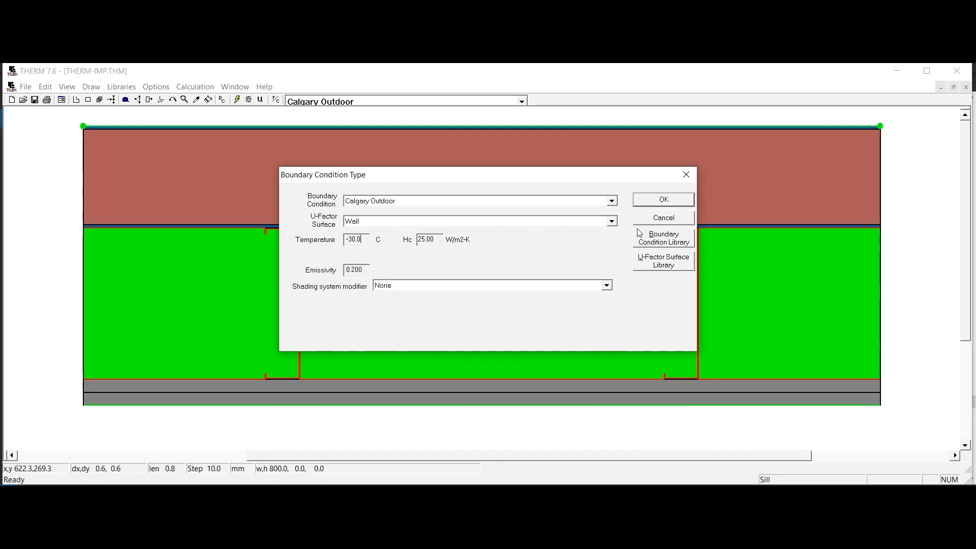
left_click_drag(367, 237, 343, 246)
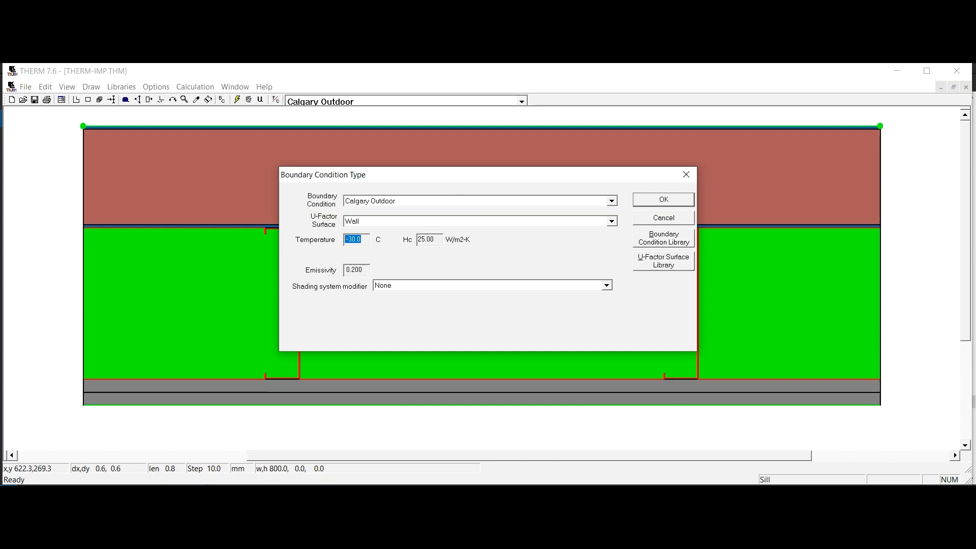
key("alt+Tab")
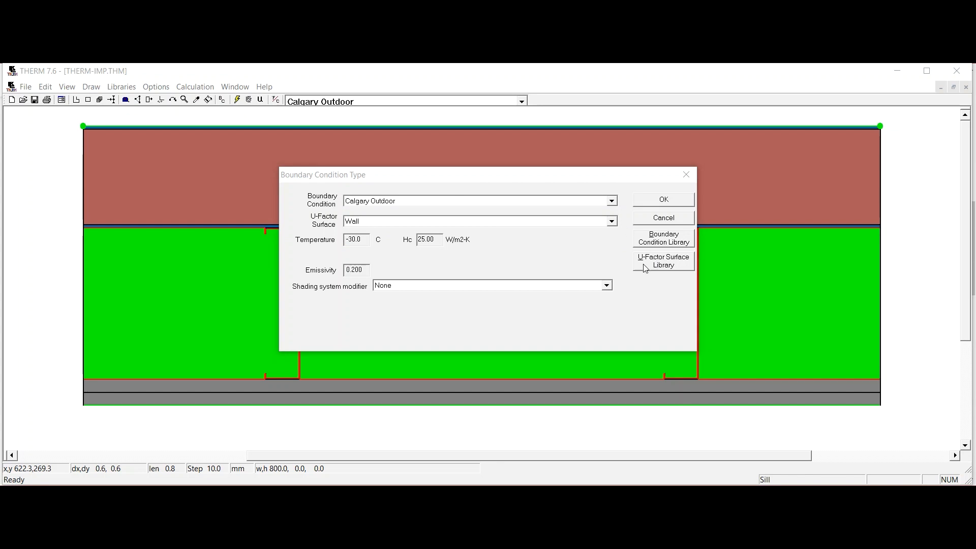
left_click(662, 202)
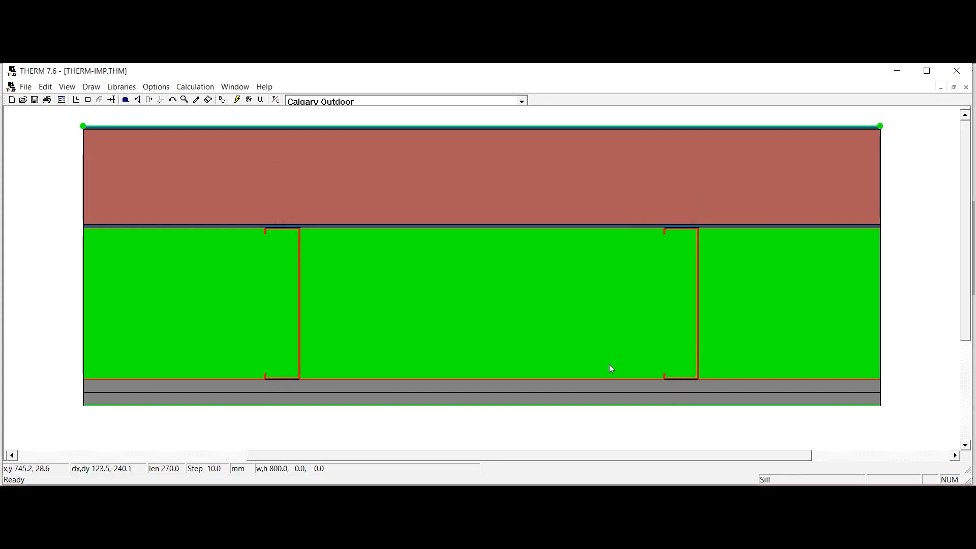
Keep Calgary Indoor as the bottom edge's boundary condition and assign the Wall U-factor surface to it.
left_click(543, 407)
double_click(542, 406)
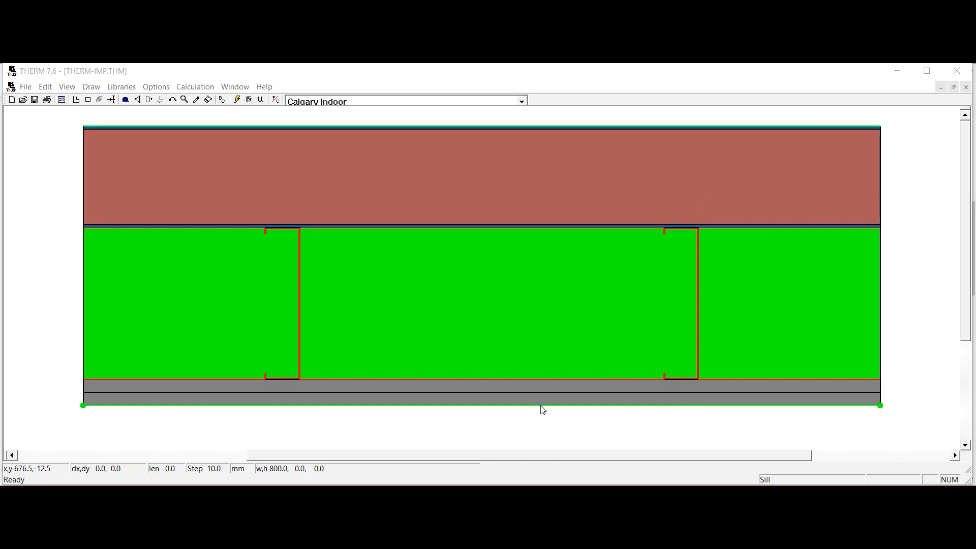
left_click(613, 202)
scroll(552, 224, "up", 1)
scroll(551, 225, "down", 1)
scroll(528, 240, "up", 1)
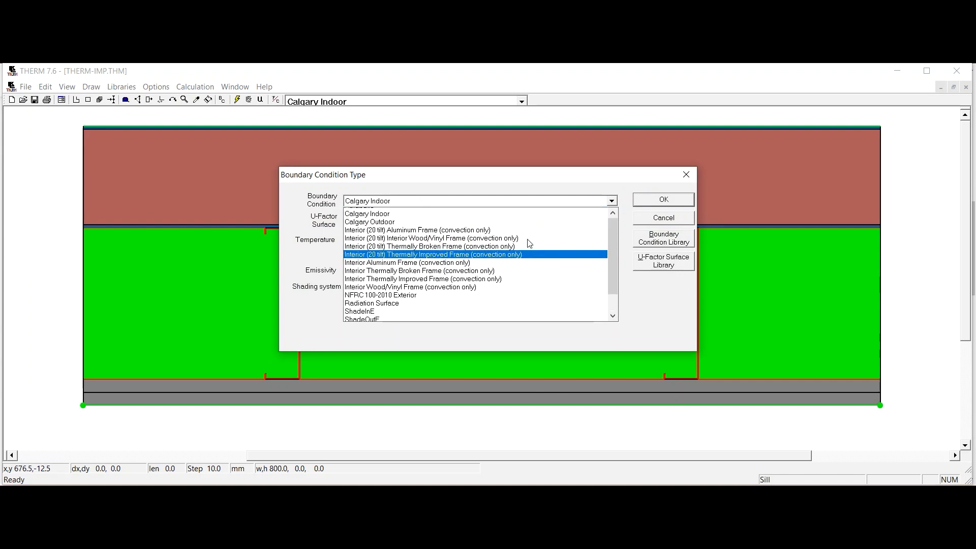
left_click(401, 214)
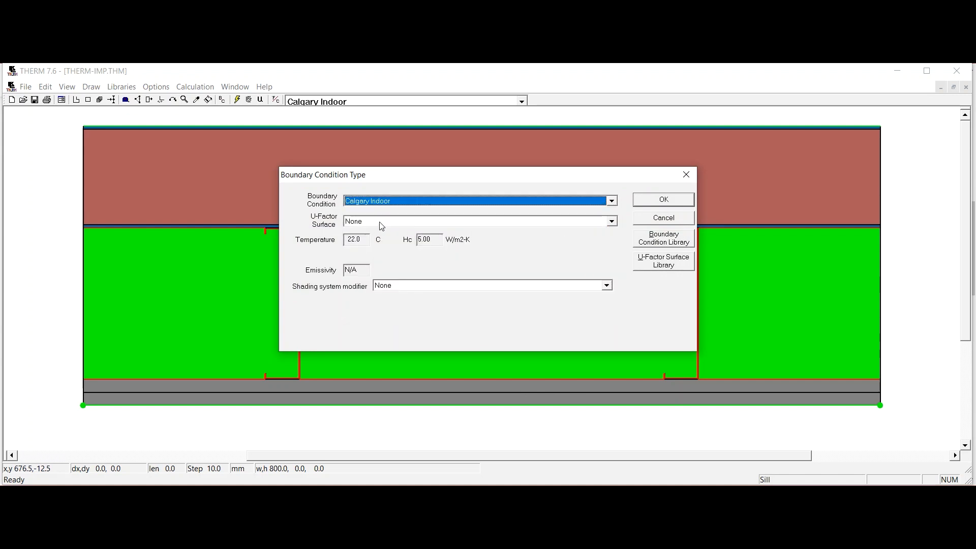
left_click(382, 223)
left_click(378, 294)
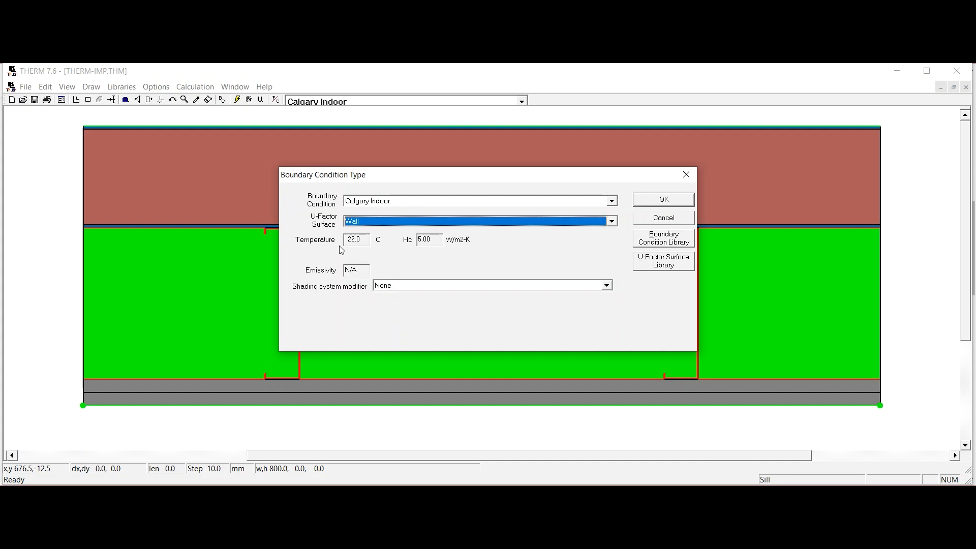
left_click(663, 199)
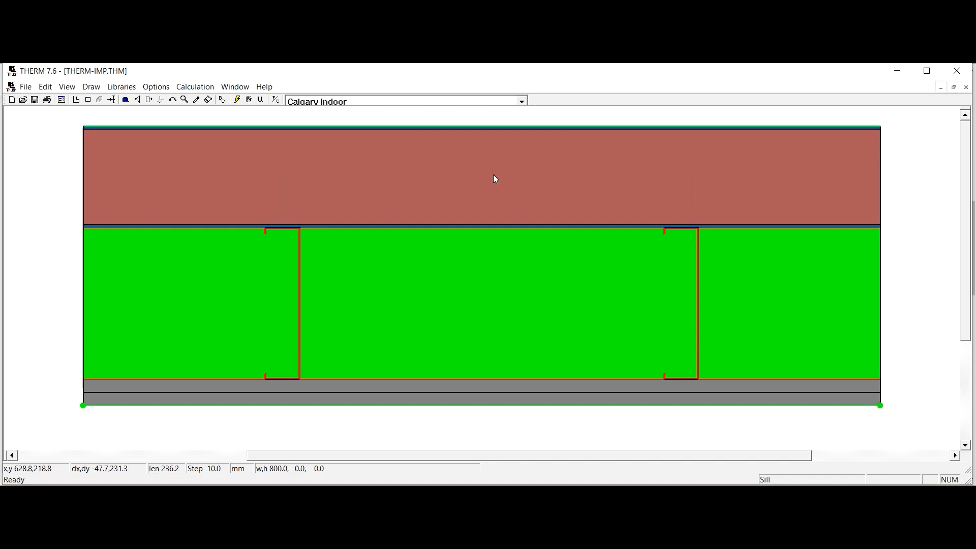
Try the Edge U-factor surface on the wall's top edge and set it back to Wall.
left_click(476, 125)
key("Return")
left_click(456, 203)
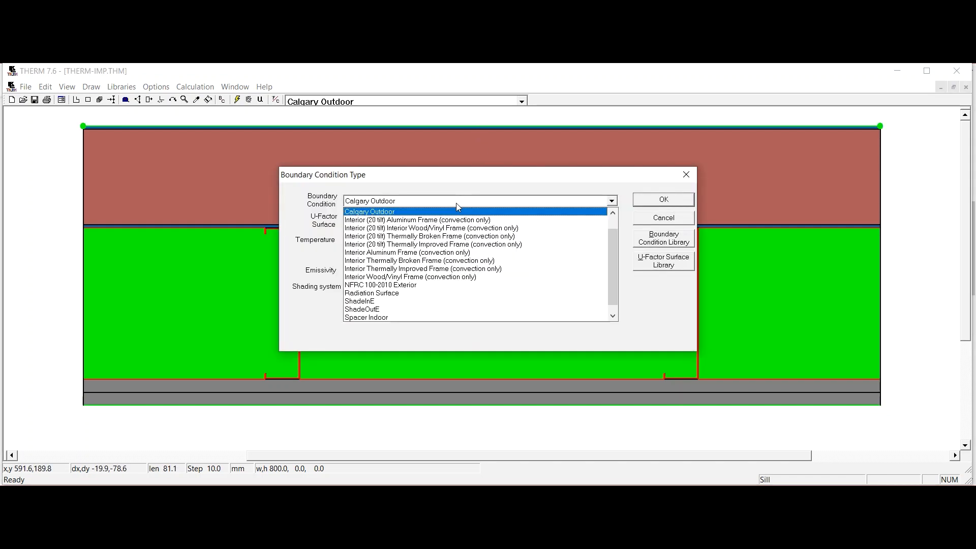
left_click(456, 203)
left_click(370, 226)
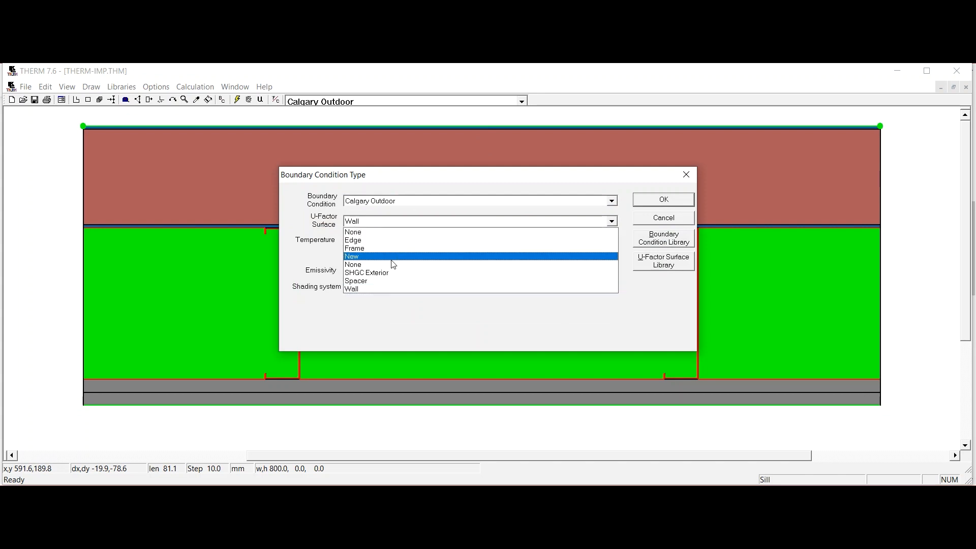
left_click(374, 241)
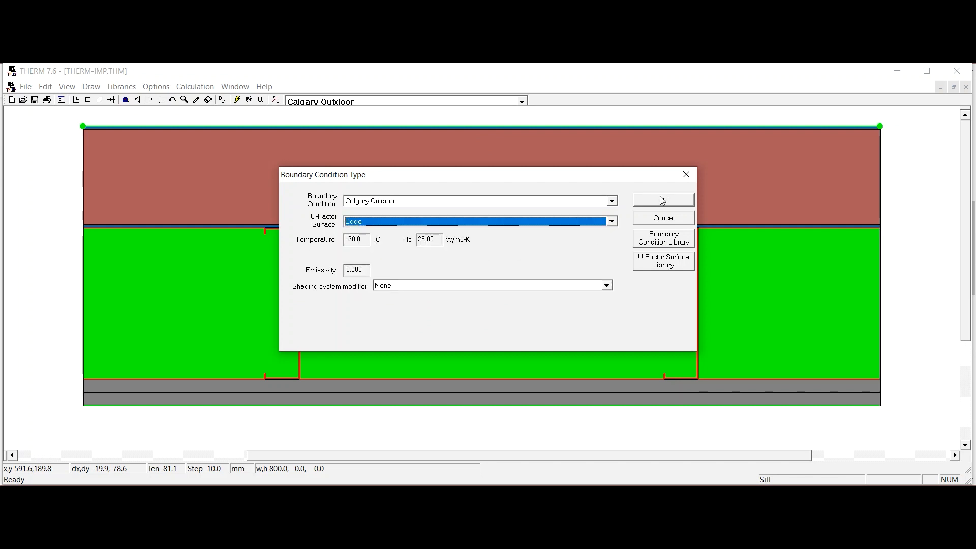
left_click(449, 224)
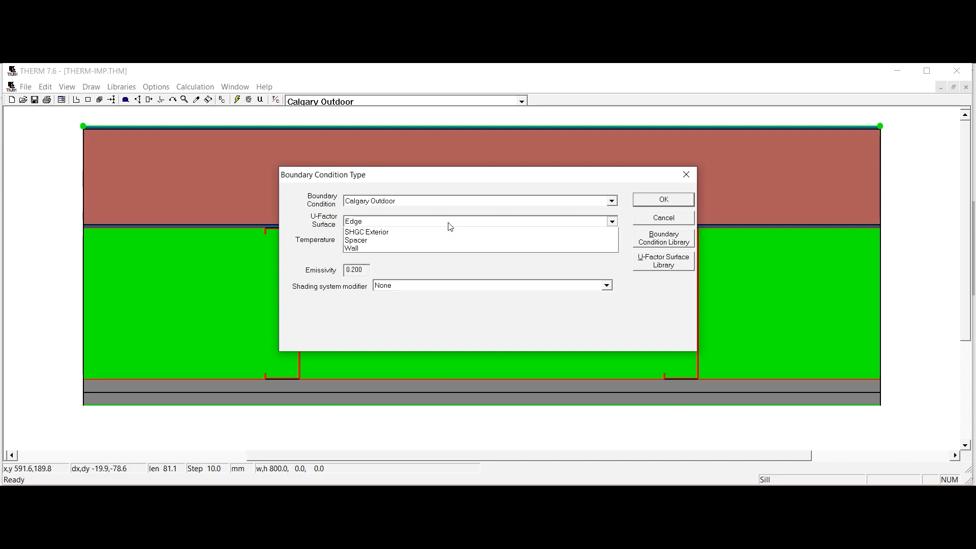
left_click(365, 291)
left_click(663, 199)
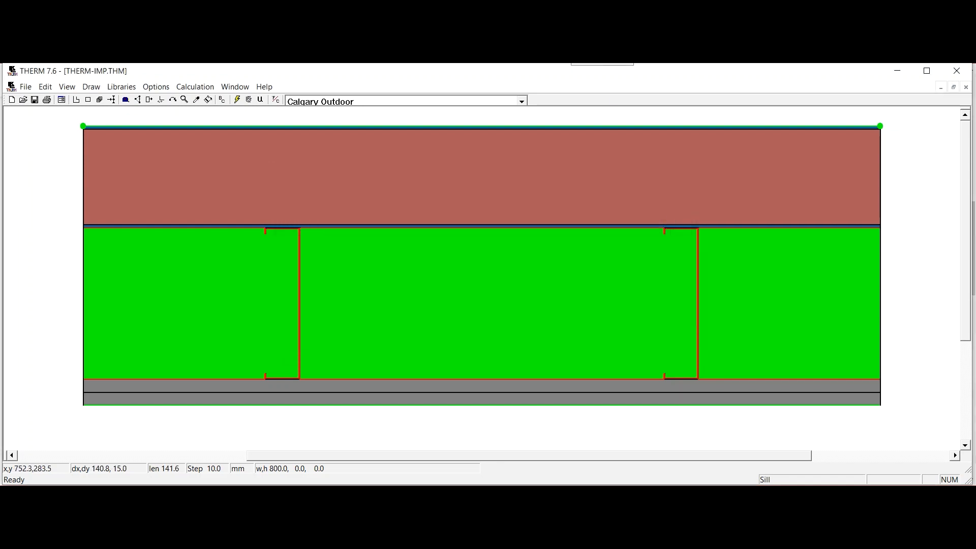
Run the heat-transfer calculation and examine the isotherms at the wall's outer edge.
left_click(237, 100)
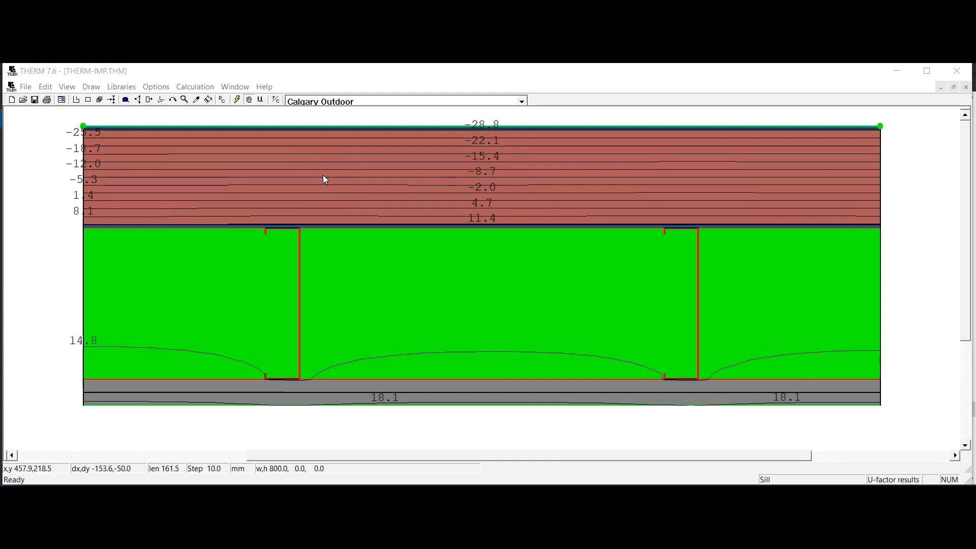
left_click(456, 122)
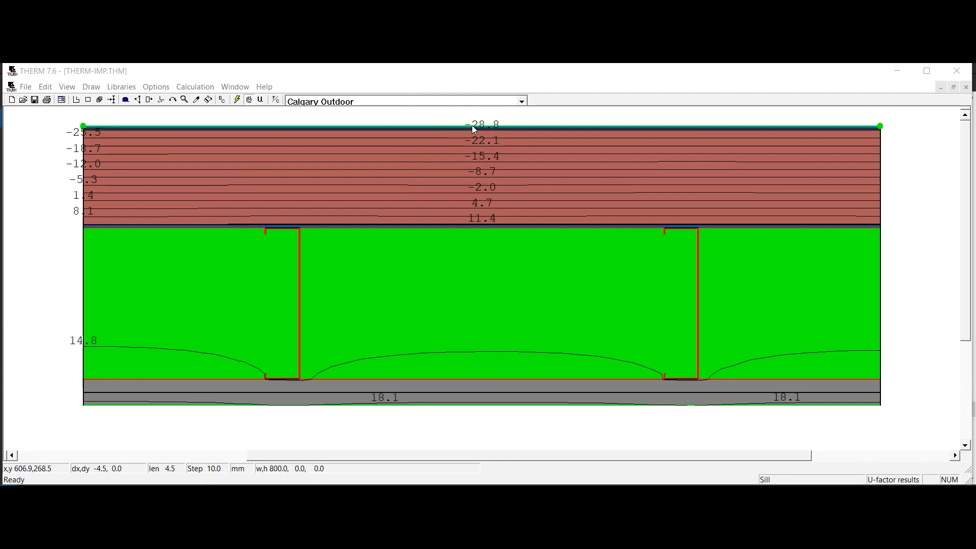
left_click(478, 124)
left_click(478, 125)
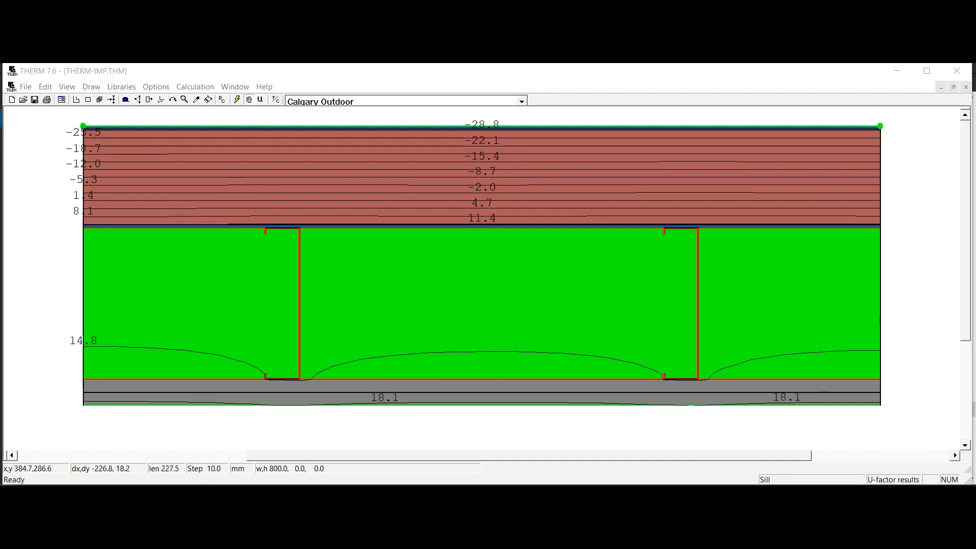
Try the Display R-Values instead of U-Factors preference and close the preferences without applying it.
left_click(157, 87)
left_click(168, 101)
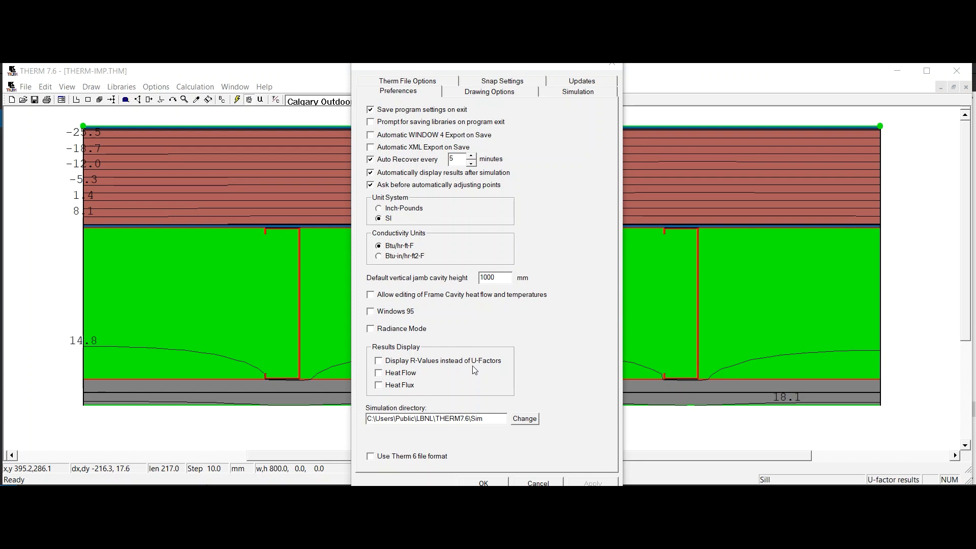
left_click(433, 366)
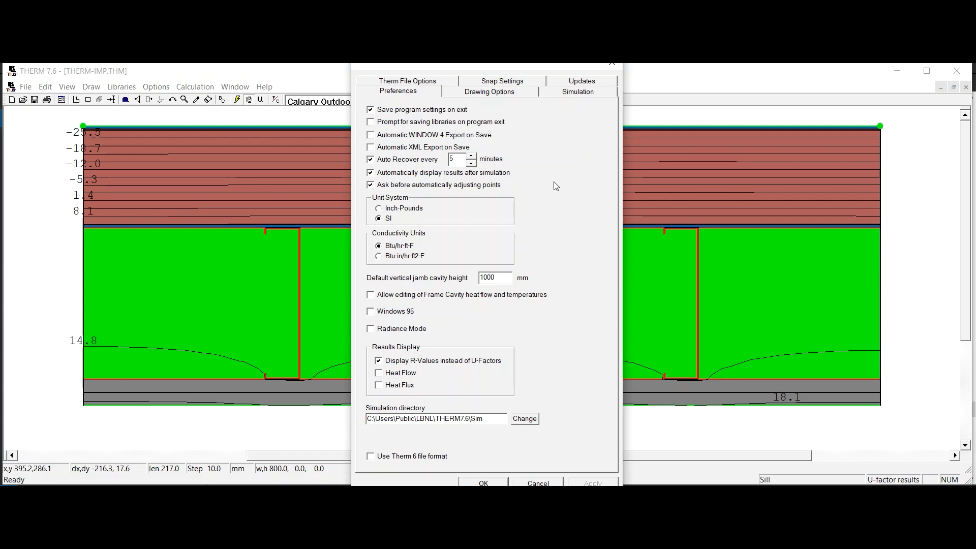
left_click(612, 64)
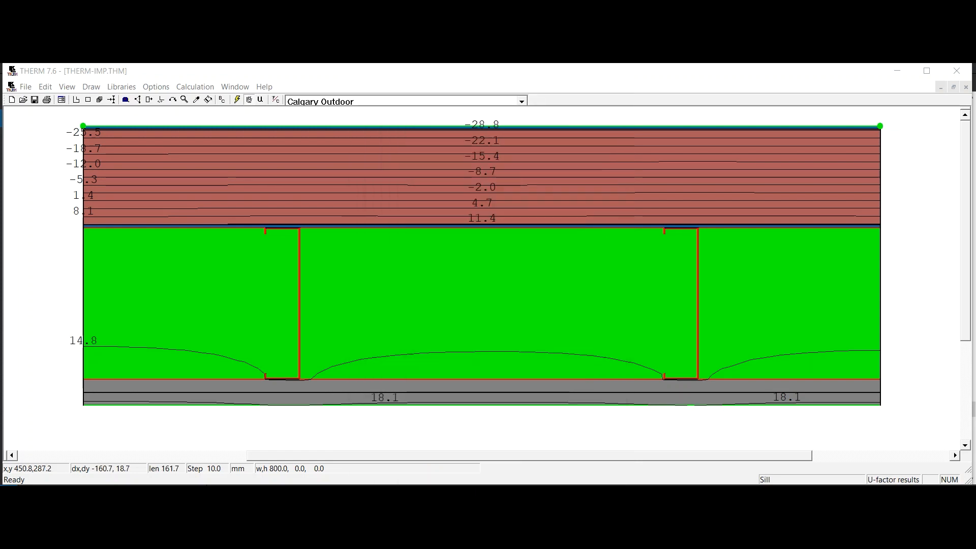
Toggle Show Surface Condensation Potential in the results display options, keeping isotherms as the displayed result.
left_click(209, 87)
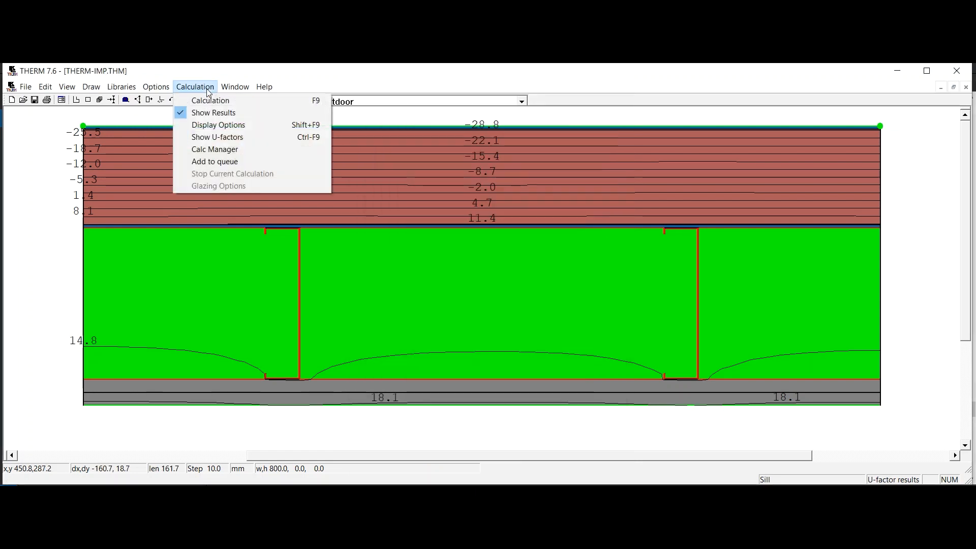
left_click(205, 126)
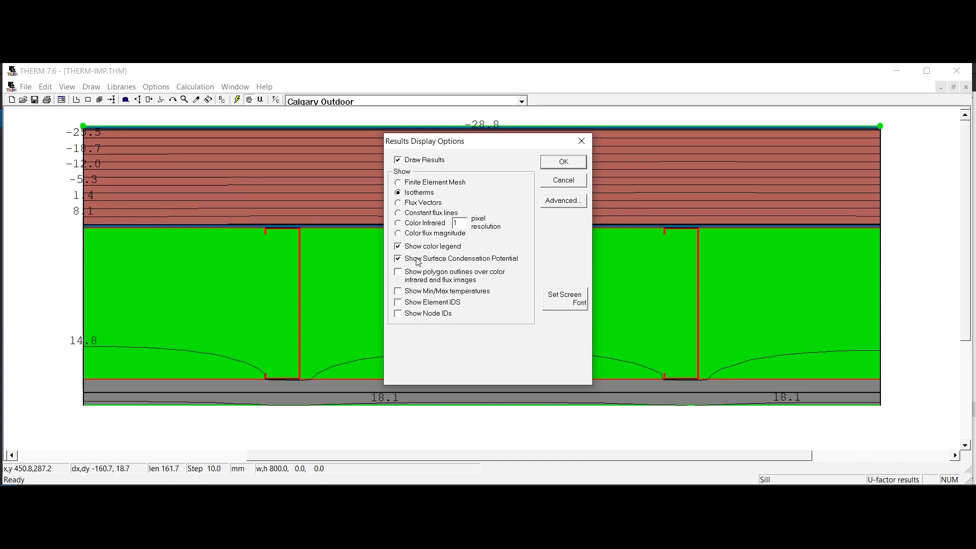
left_click(406, 260)
key("Return")
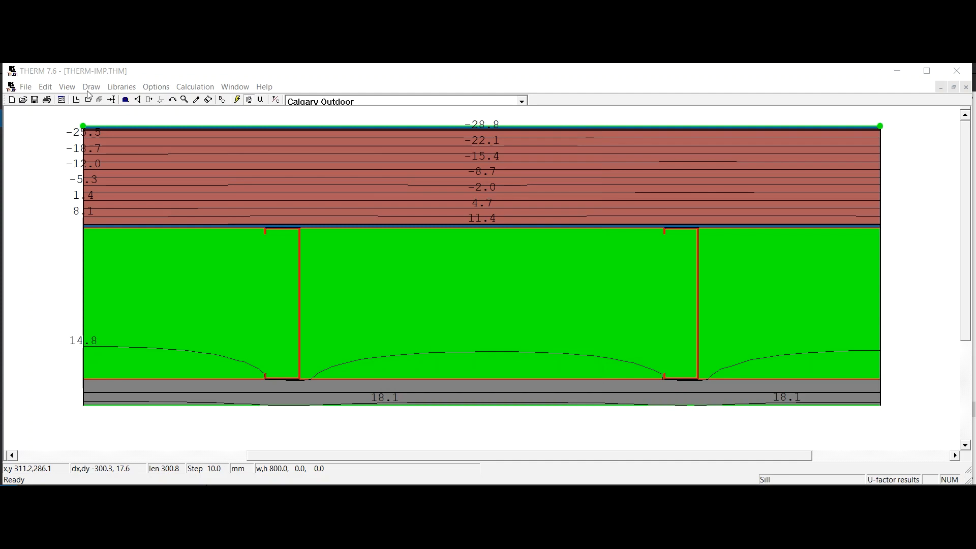
Display the temperature at the cursor and inspect temperatures around the thin layers between the insulation and the stud cavity.
left_click(67, 87)
left_click(113, 271)
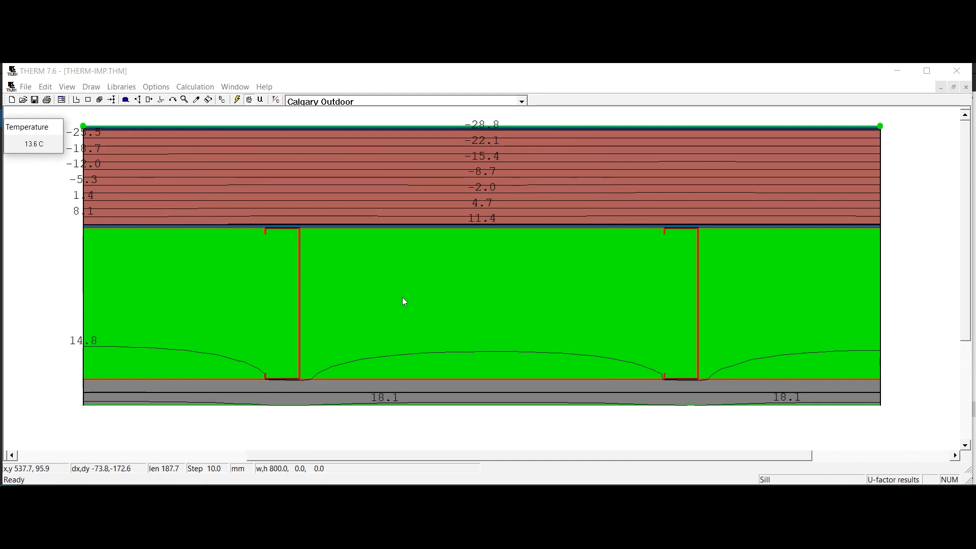
left_click(481, 238)
left_click(471, 282)
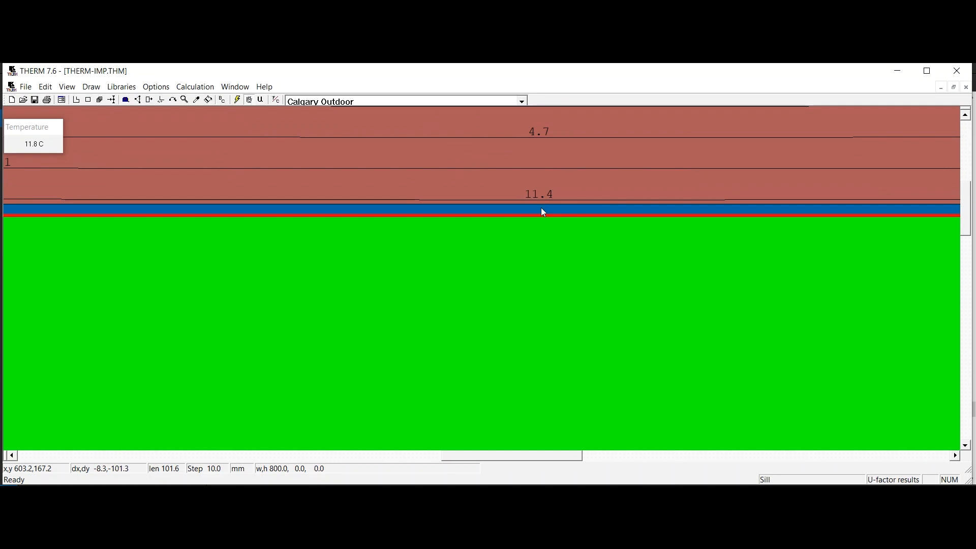
right_click(535, 236, "shift")
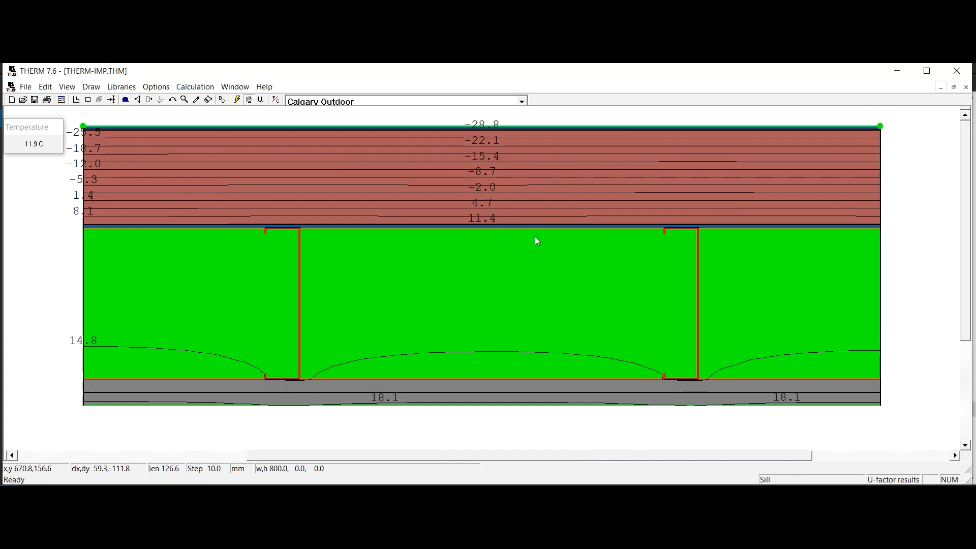
Switch to the Calculator.net Dew Point Calculator and calculate the dew point for 22 °C air at 25% relative humidity.
left_click(580, 36)
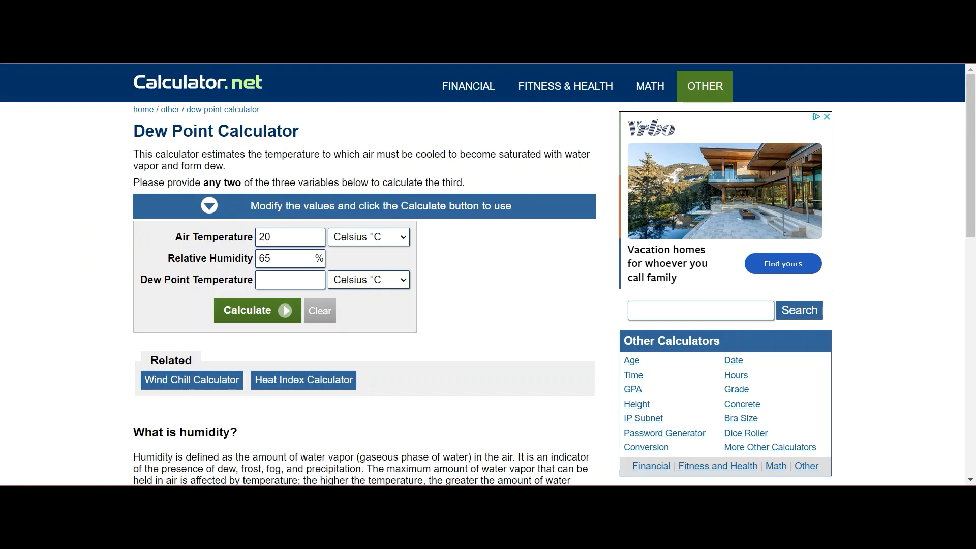
key("ctrl")
left_click_drag(282, 238, 257, 239)
type("22")
left_click(287, 258)
left_click_drag(286, 256, 250, 260)
type("25")
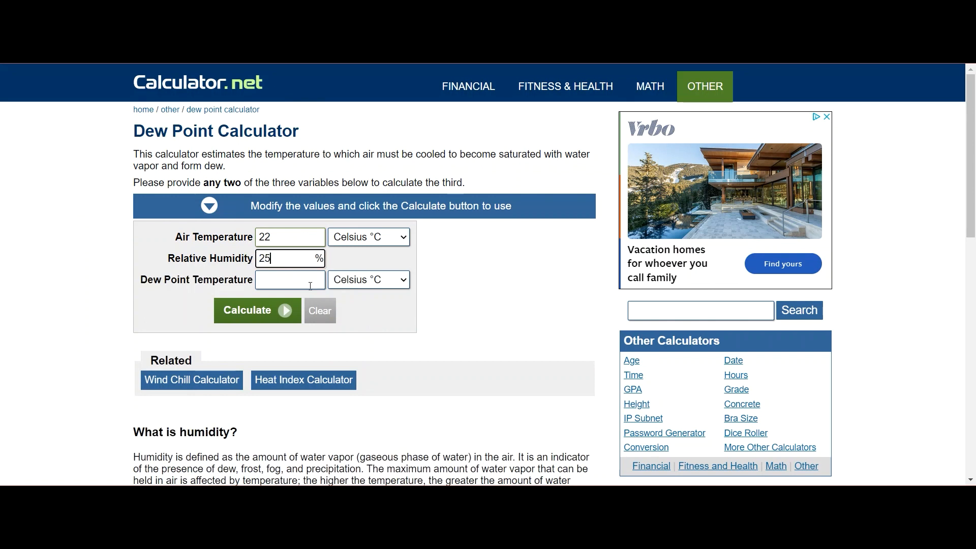
left_click(274, 312)
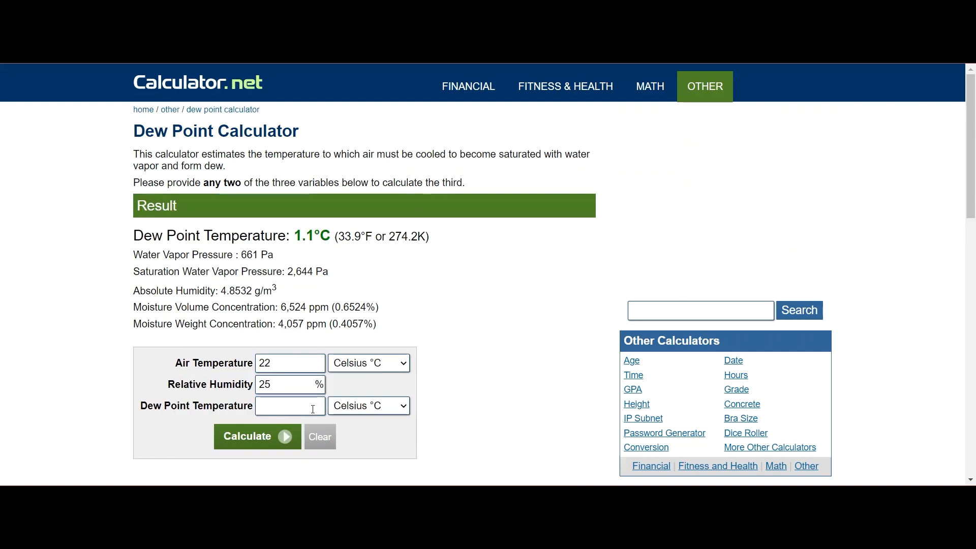
Switch to the Image Permanence Institute Dew Point Calculator, use Celsius, and solve the dew point for 22 °C and 25% RH.
key("ctrl+Tab")
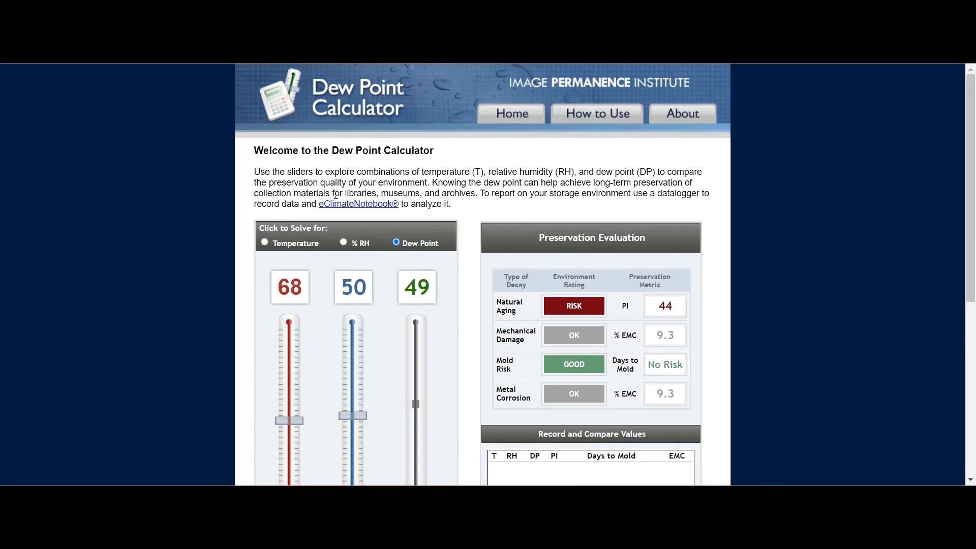
scroll(338, 188, "down", 3)
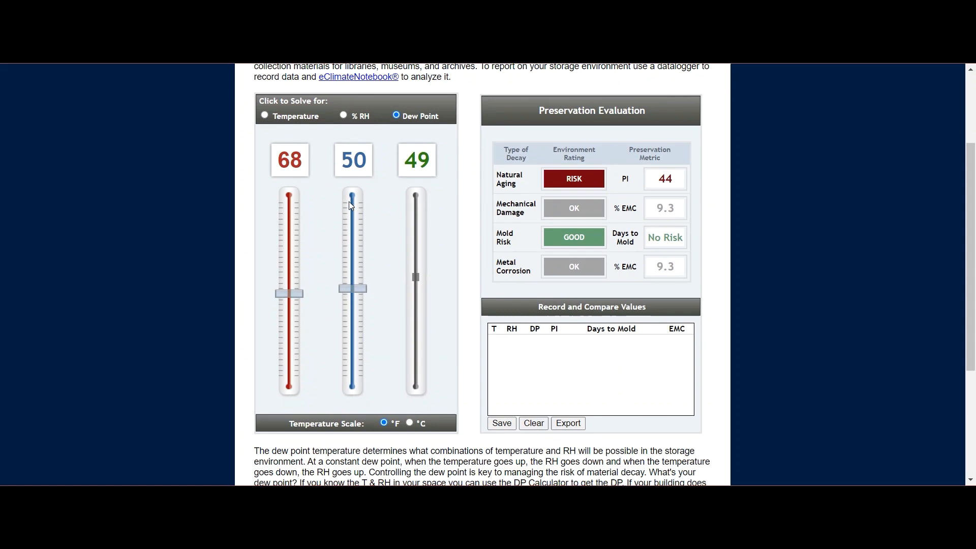
left_click(410, 423)
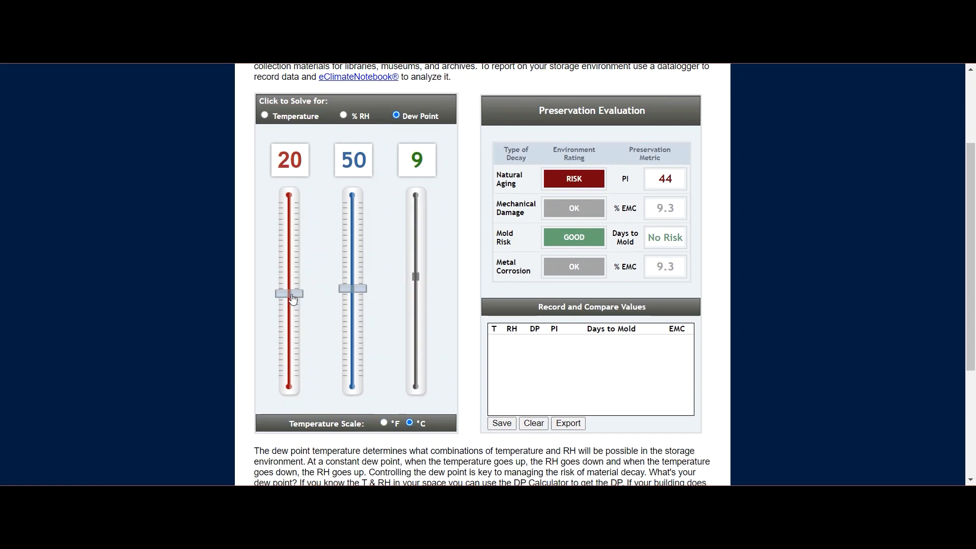
left_click_drag(289, 293, 289, 290)
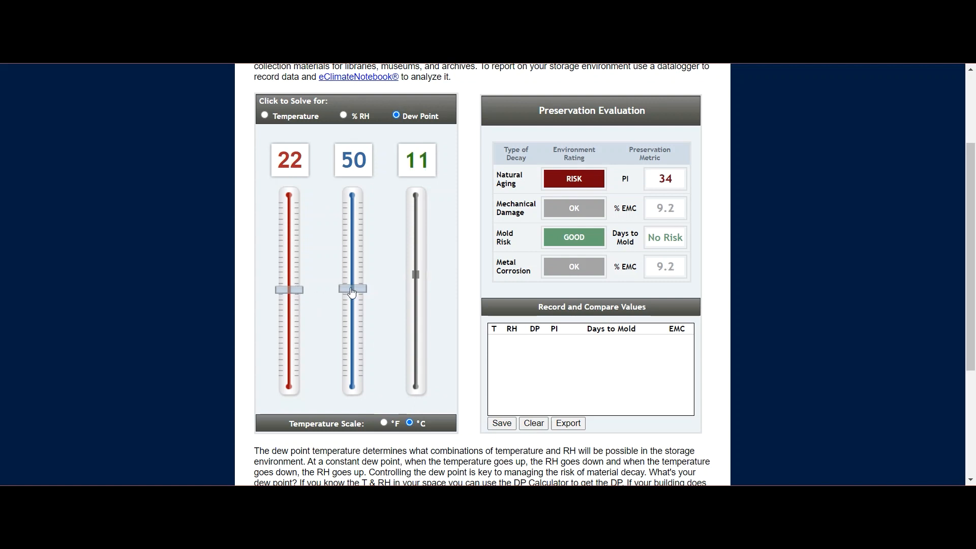
left_click_drag(353, 294, 355, 332)
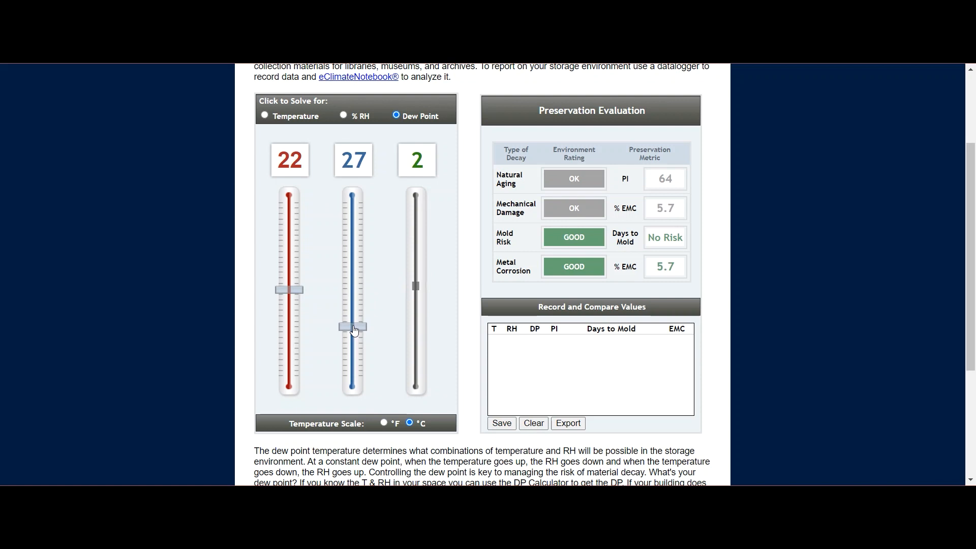
left_click_drag(355, 332, 355, 334)
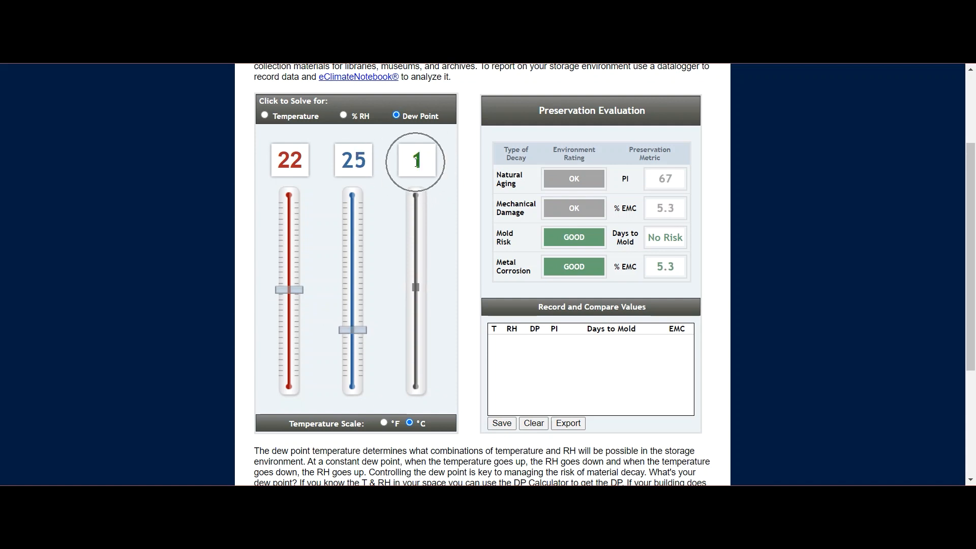
Solve the dew point for warmer, more humid indoor air at 24 °C, trying 40% RH before settling on 35%.
left_click_drag(349, 335, 353, 309)
left_click_drag(283, 291, 283, 288)
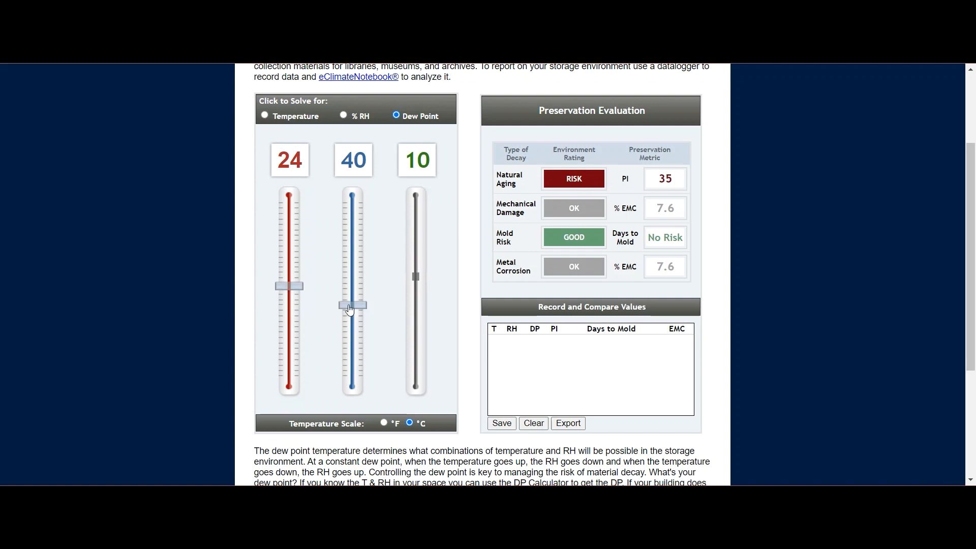
left_click_drag(350, 310, 353, 319)
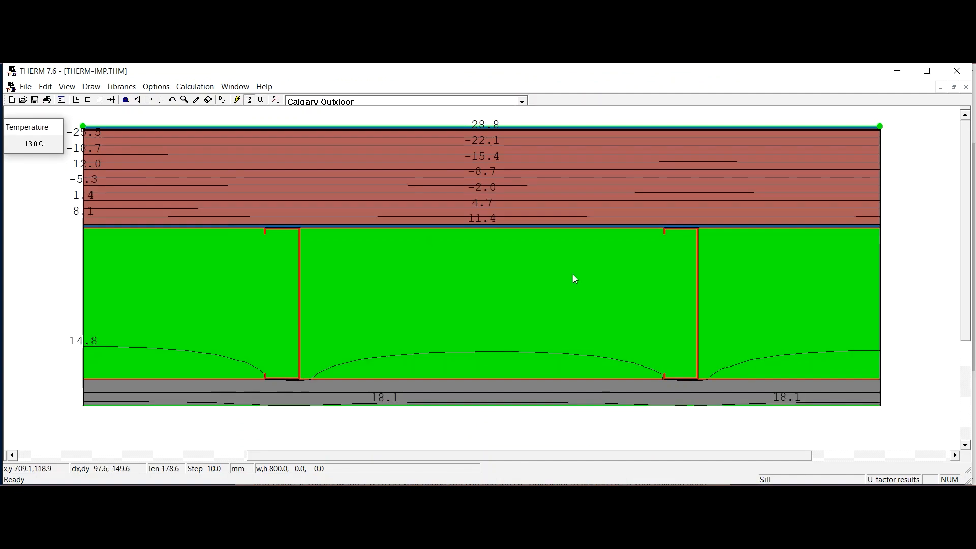
Return to THERM and inspect the cursor temperatures inside the middle stud cavity against the dew point.
key("ctrl")
key("ctrl")
key("ctrl")
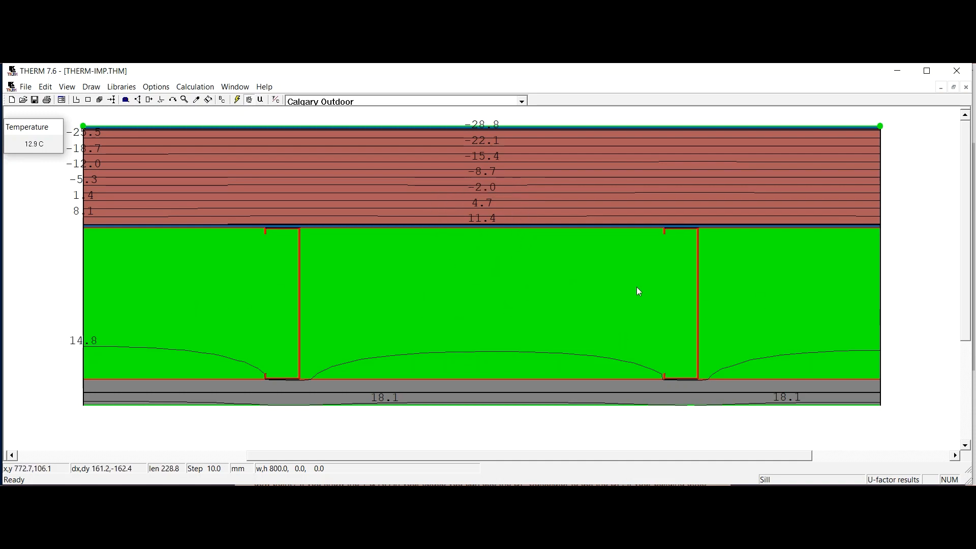
key("ctrl")
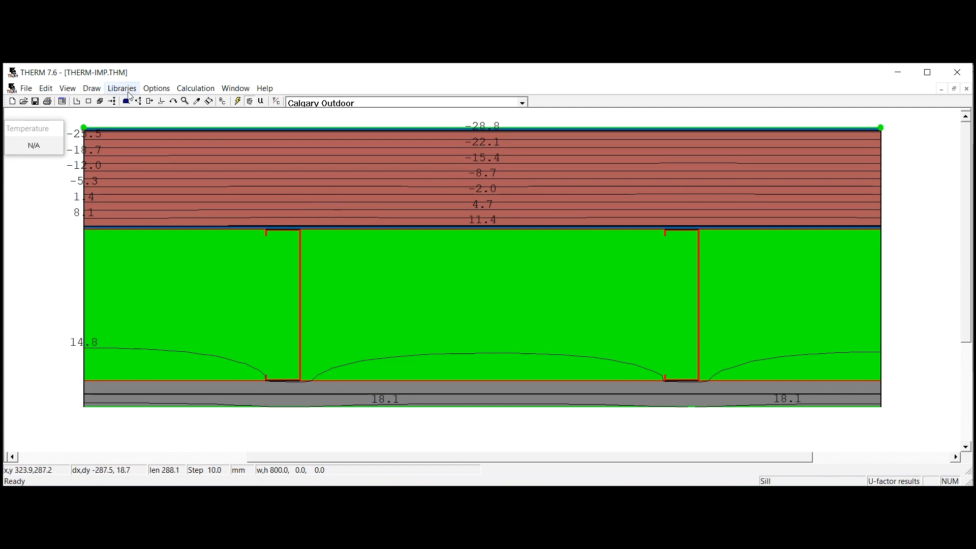
Display the calculated results as a Color Infrared image, accepting the long generation time.
left_click(184, 90)
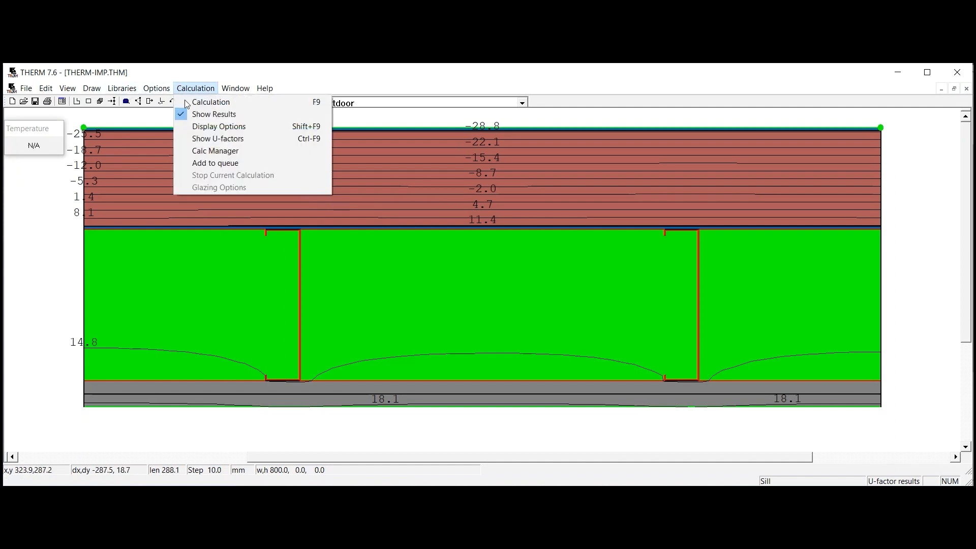
left_click(196, 127)
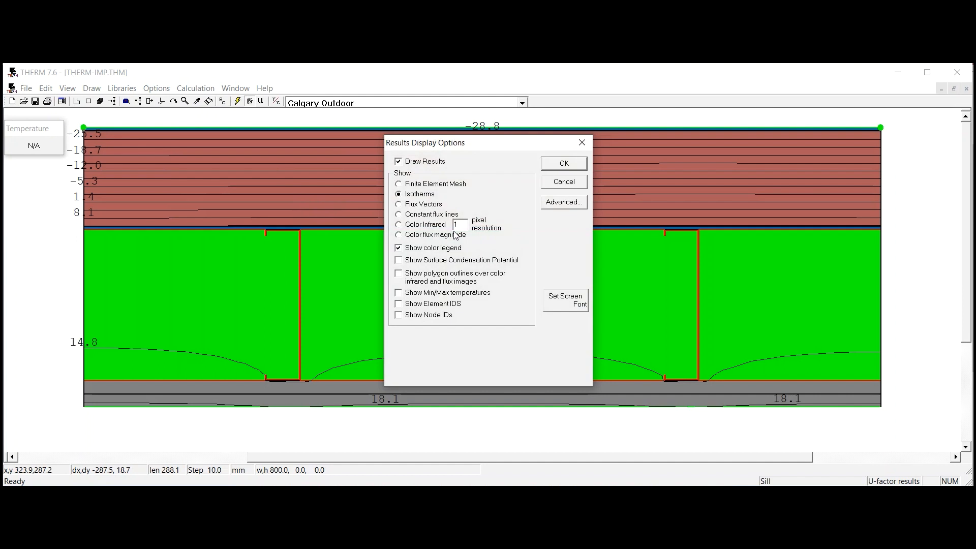
left_click(399, 225)
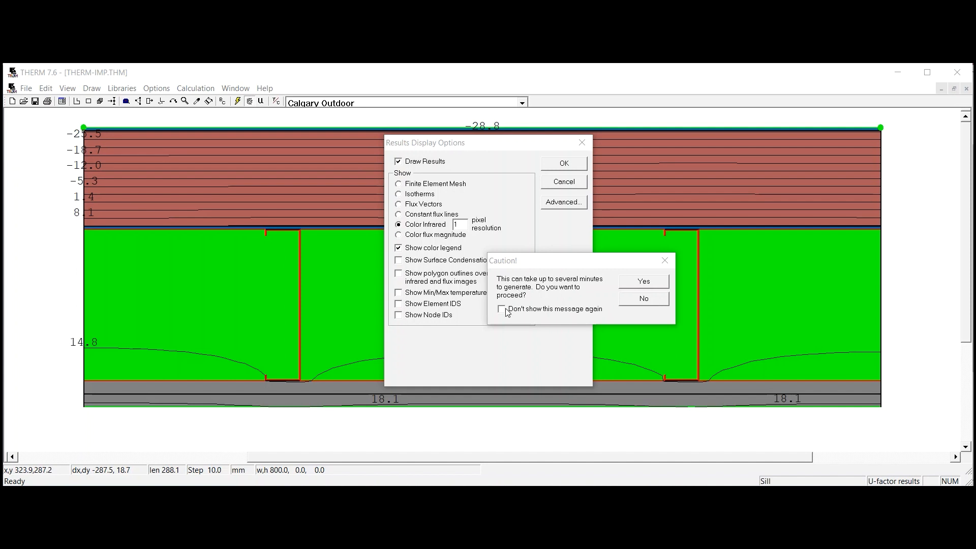
left_click(644, 282)
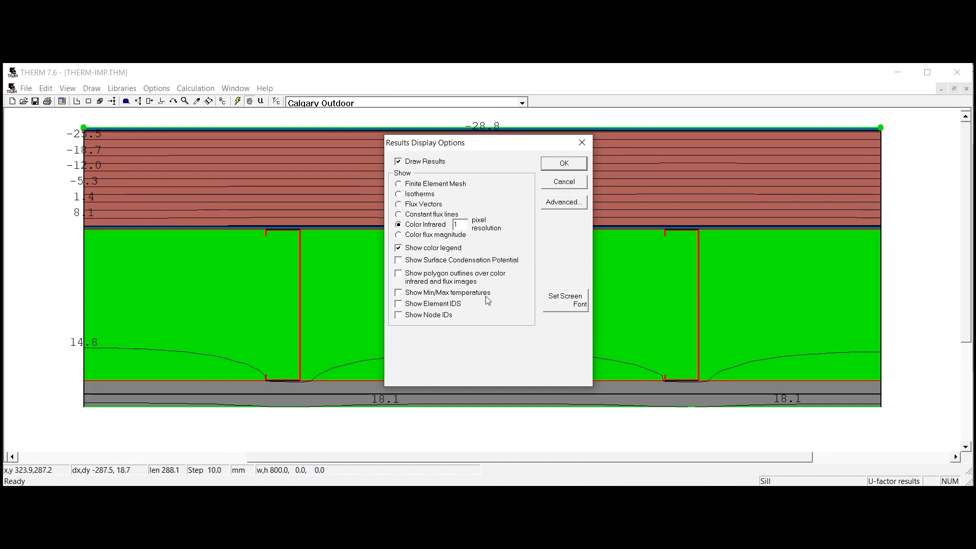
left_click(560, 164)
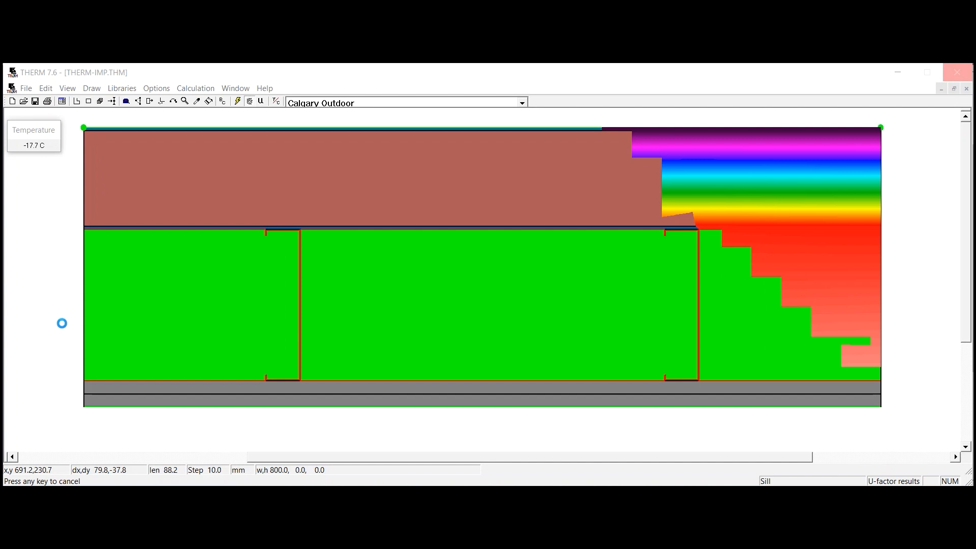
Redisplay the Color Infrared results with polygon outlines over the image, then dismiss the infrared image.
left_click(193, 89)
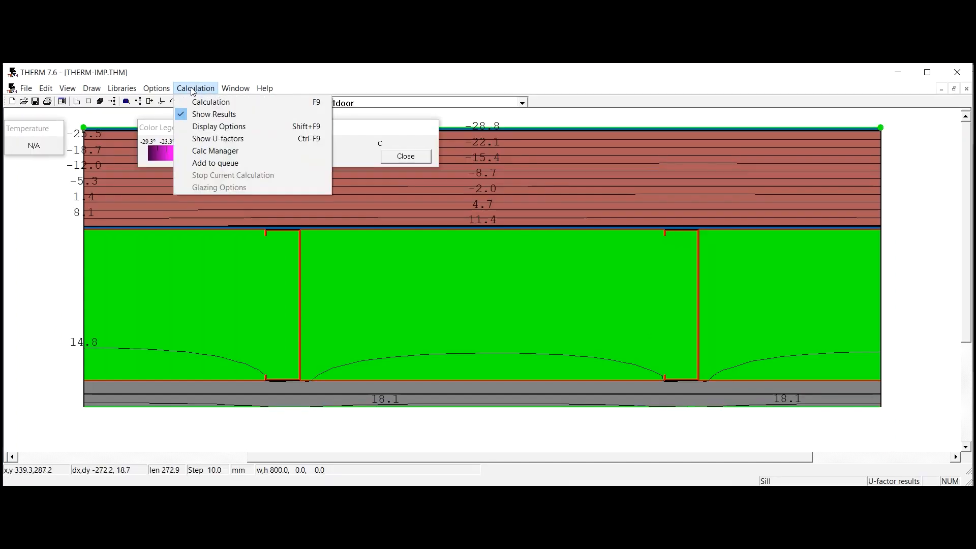
left_click(218, 126)
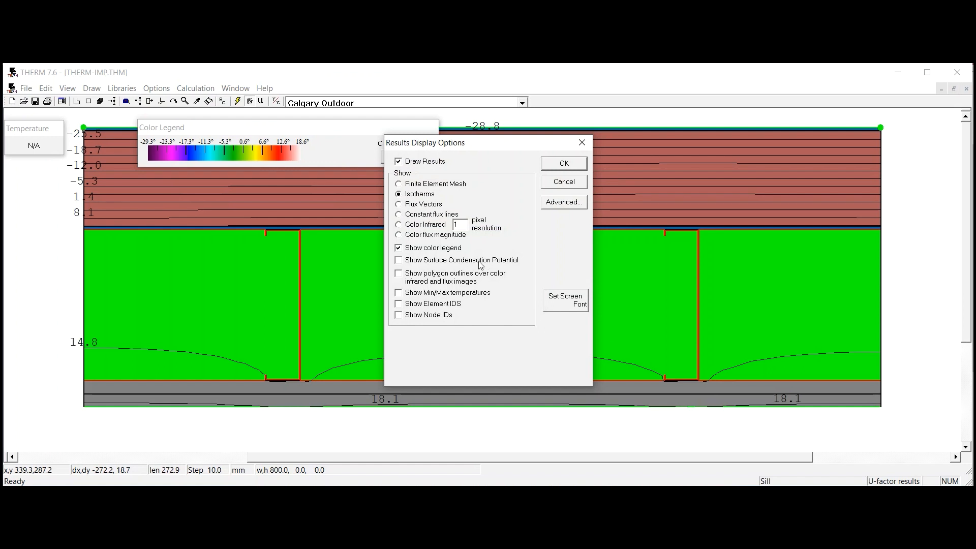
left_click(440, 278)
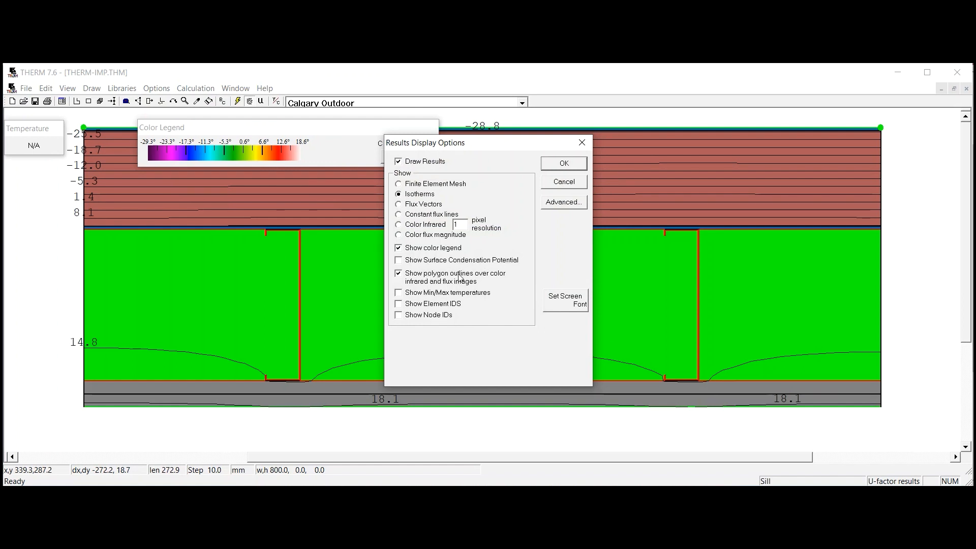
left_click(416, 229)
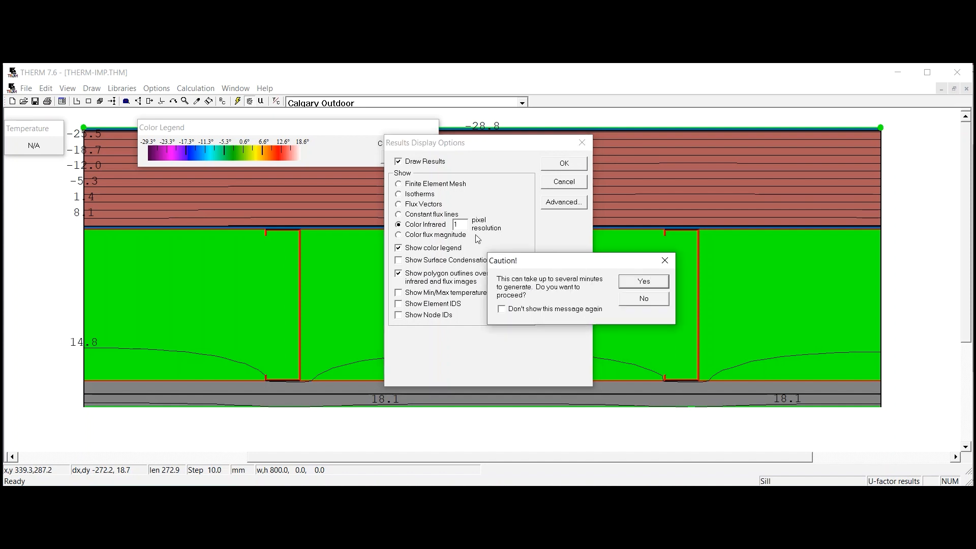
left_click(641, 283)
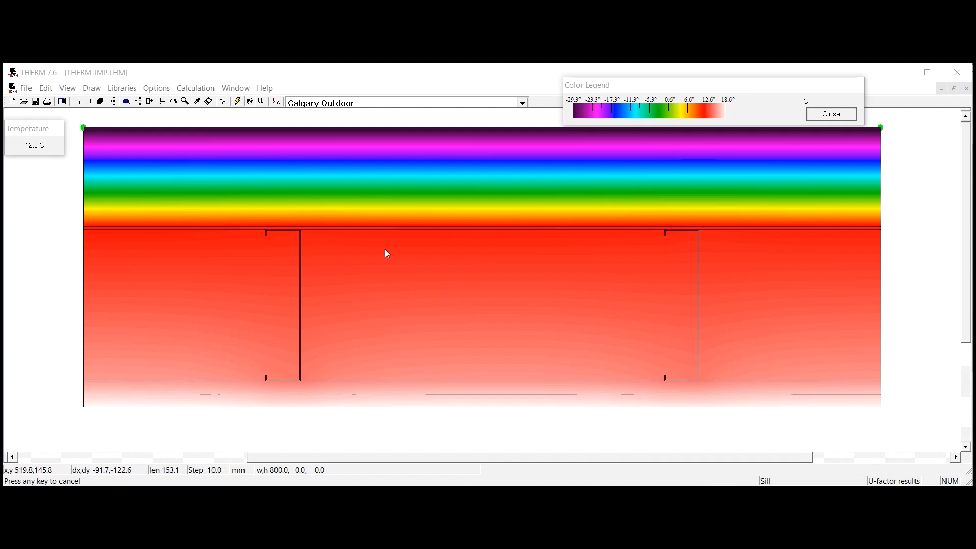
key("Escape")
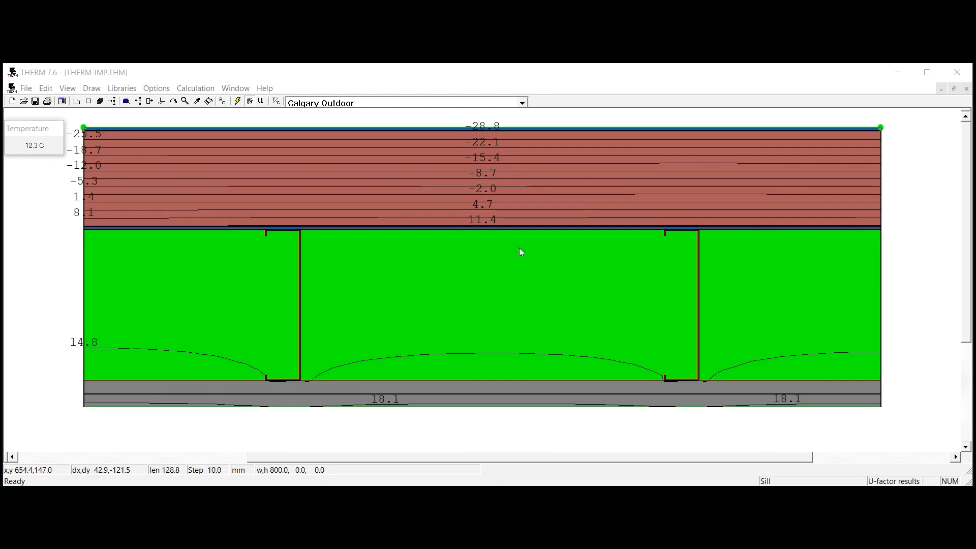
Assign Mineral Fiber-Loose Fill (Rock, Slag, Glass) to the leftmost stud cavity and acknowledge that results need recalculating.
left_click(450, 289)
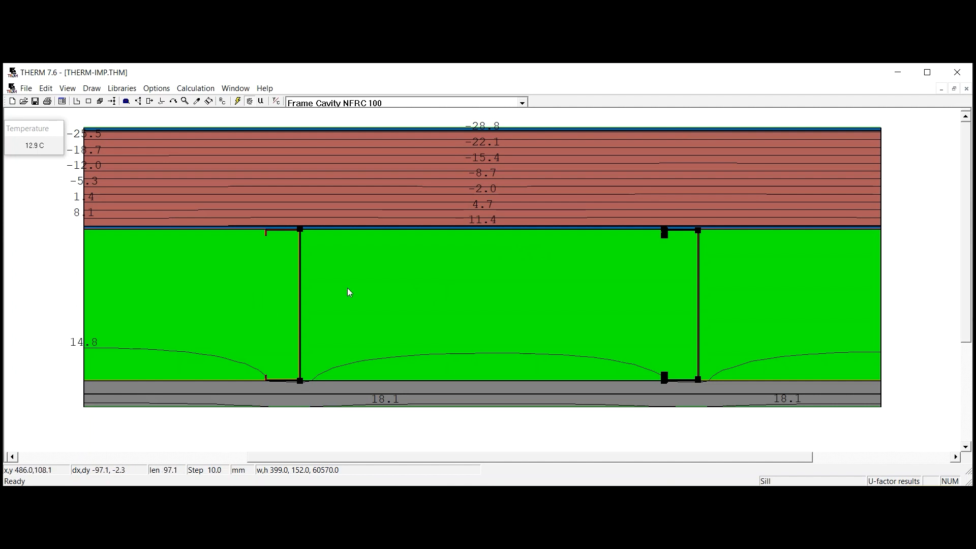
left_click(701, 282)
left_click(177, 273)
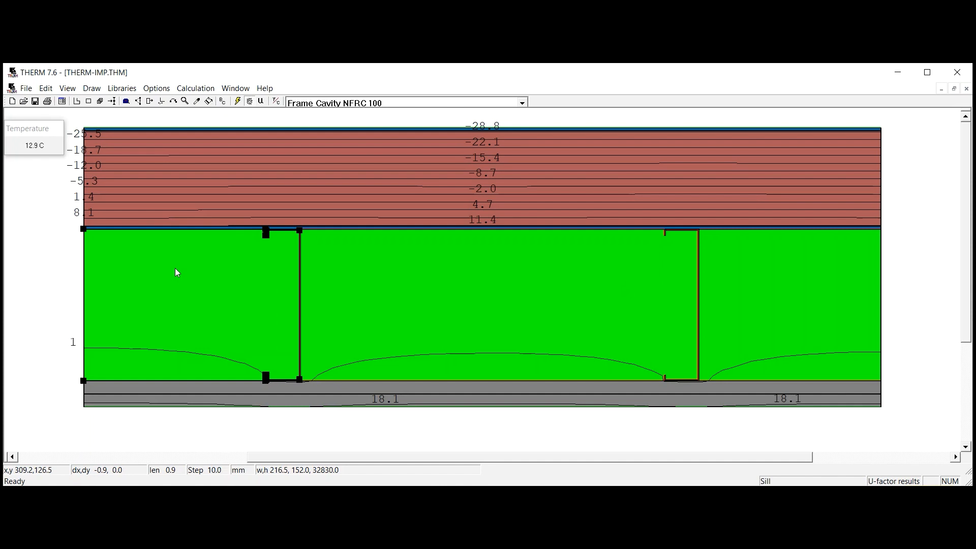
left_click(522, 102)
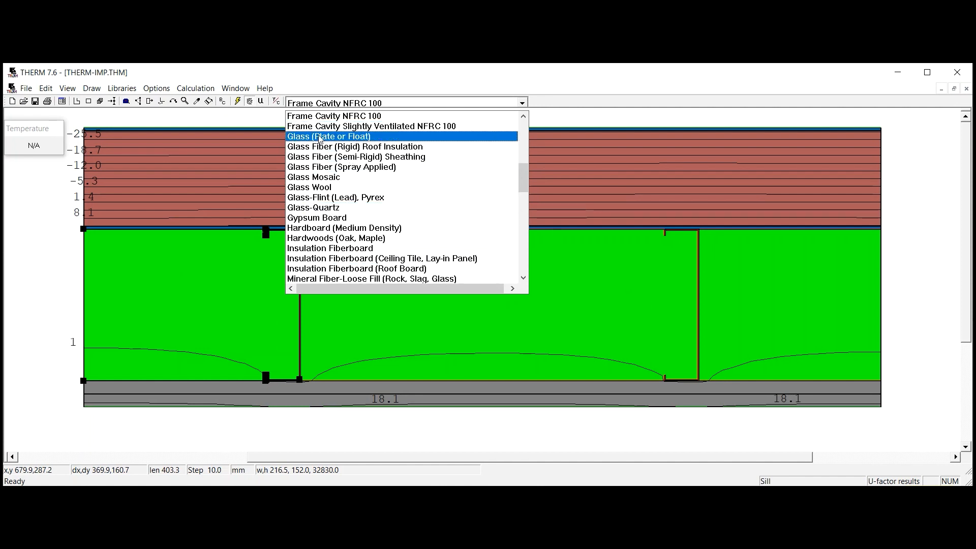
mouse_move(524, 175)
left_mouse_down()
mouse_move(524, 153)
mouse_move(530, 185)
left_mouse_up()
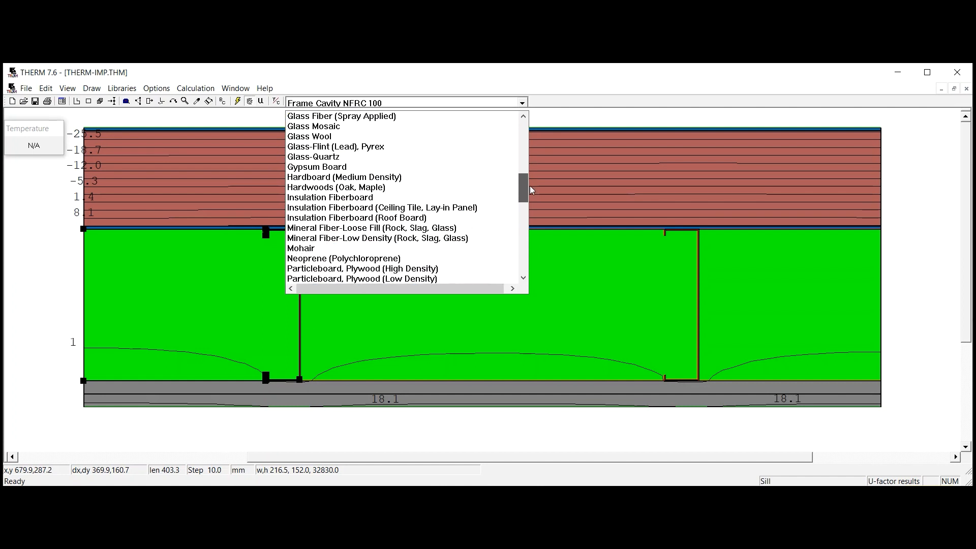
left_click(373, 229)
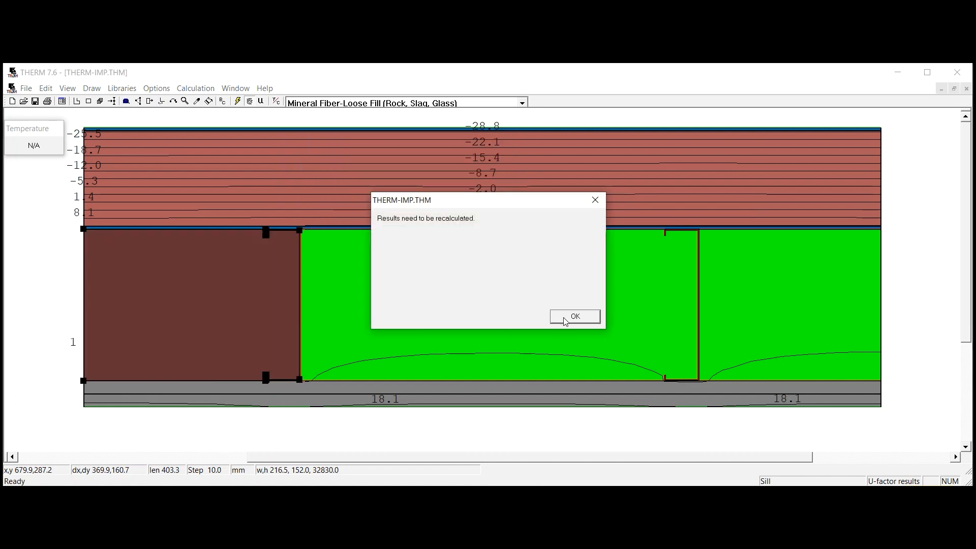
left_click(566, 322)
Change the middle stud cavity's material to Mineral Fiber-Loose Fill (Rock, Slag, Glass).
left_click(462, 289)
left_click(521, 104)
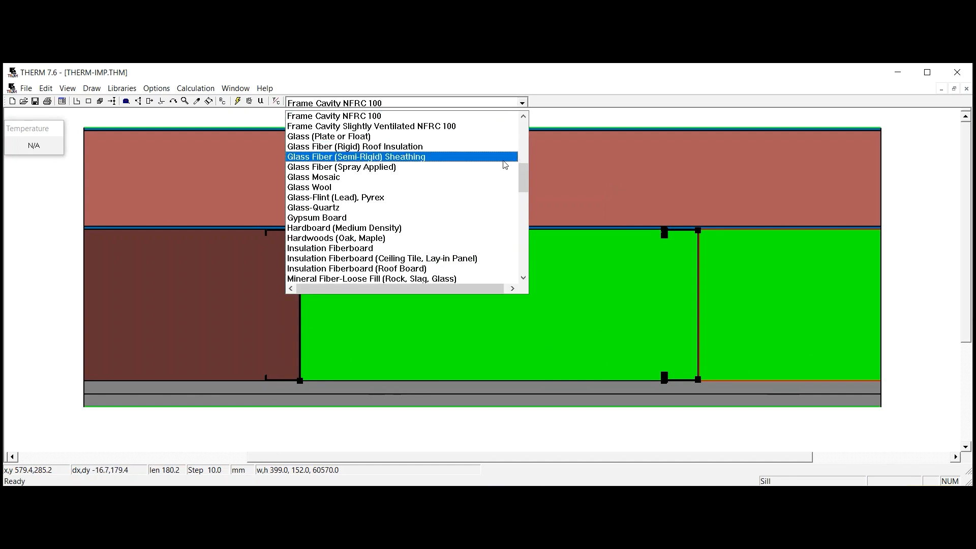
scroll(375, 274, "down", 2)
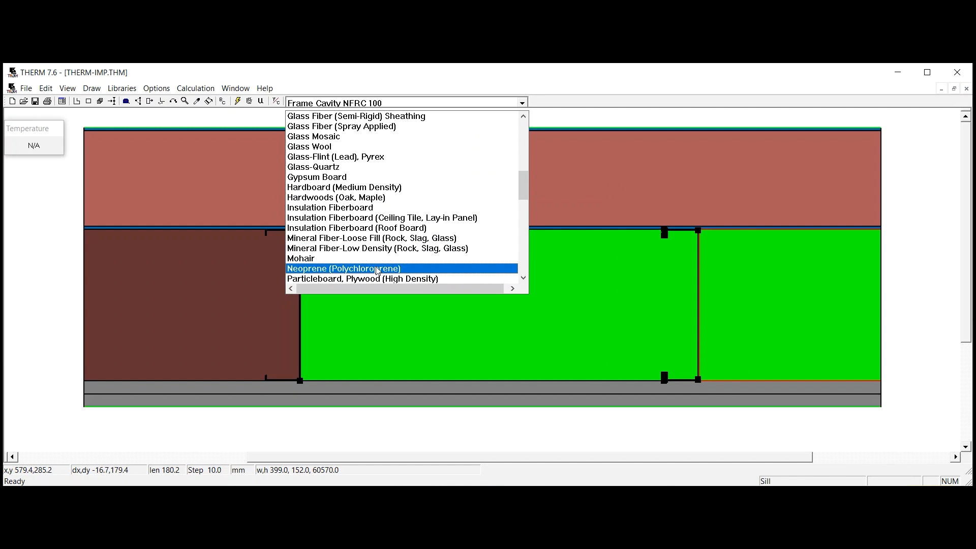
left_click(362, 239)
Change the rightmost stud cavity's material to Mineral Fiber-Loose Fill (Rock, Slag, Glass).
left_click(749, 277)
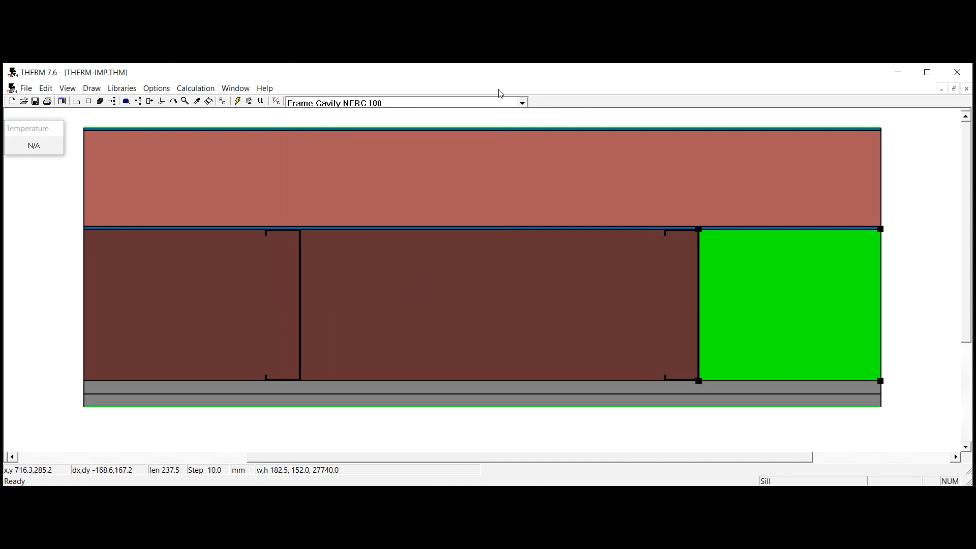
left_click(523, 101)
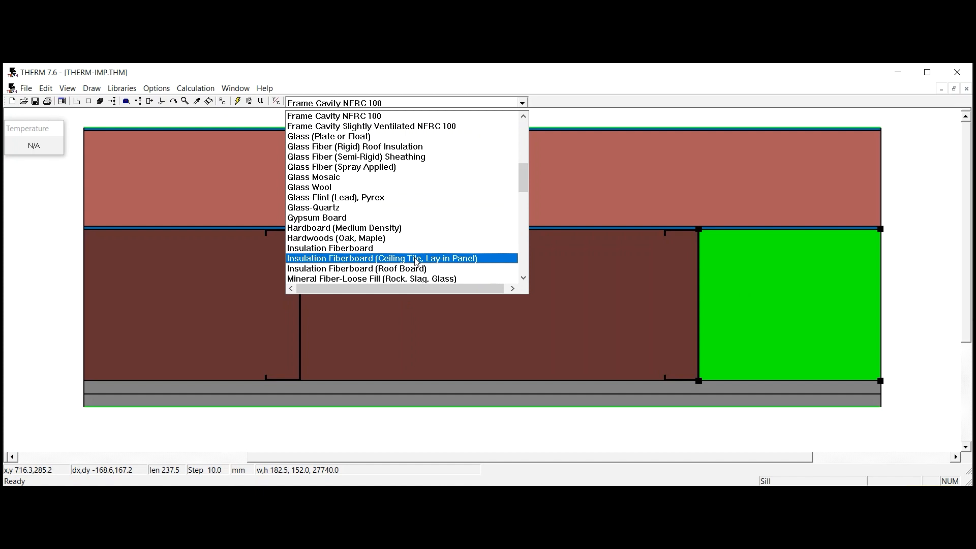
scroll(413, 262, "down", 1)
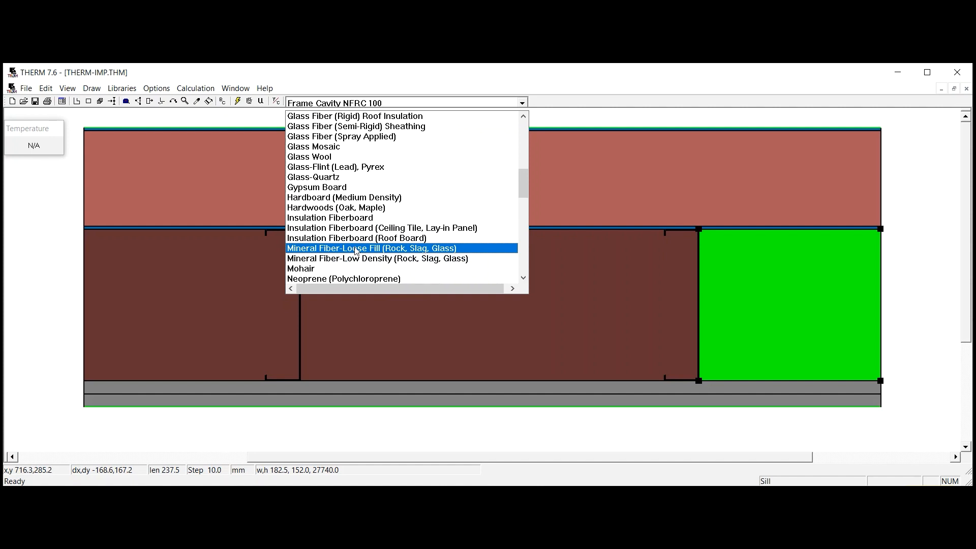
left_click(357, 249)
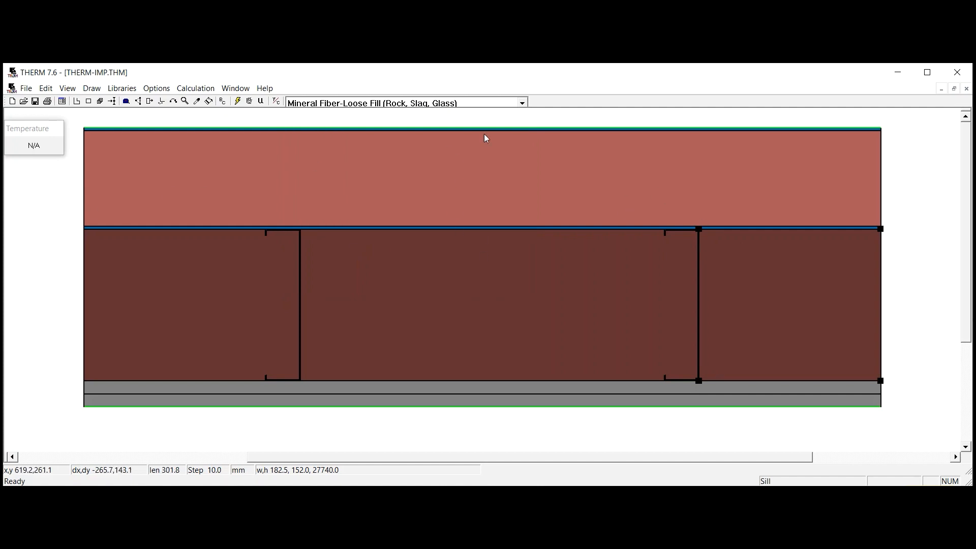
Recalculate the wall's heat transfer with the insulated stud cavities and switch back to the dew point calculator for comparison.
left_click(496, 113)
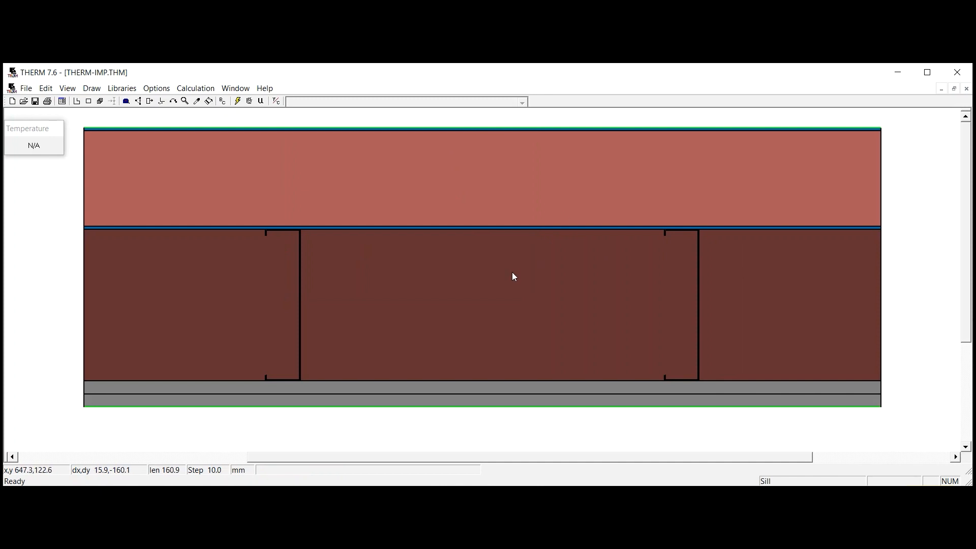
left_click(237, 101)
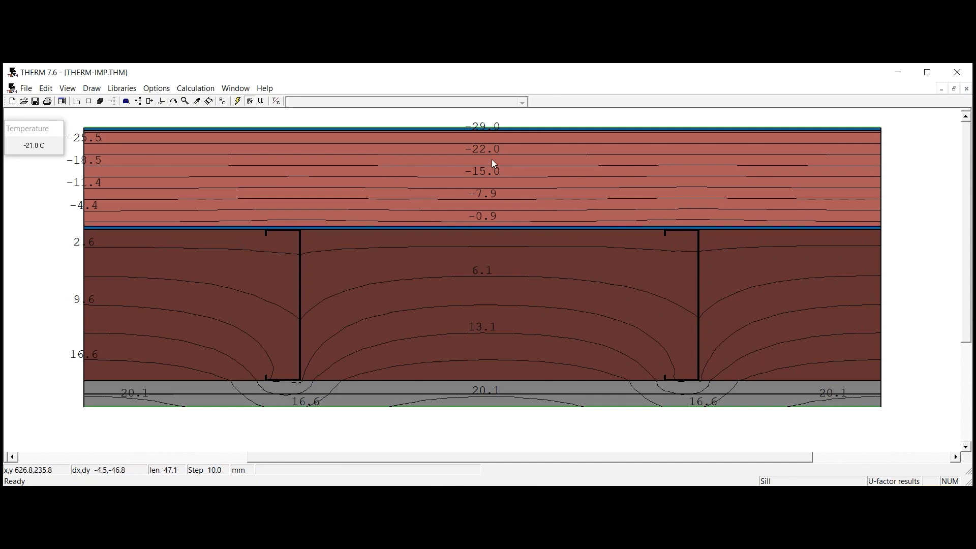
left_click(435, 379)
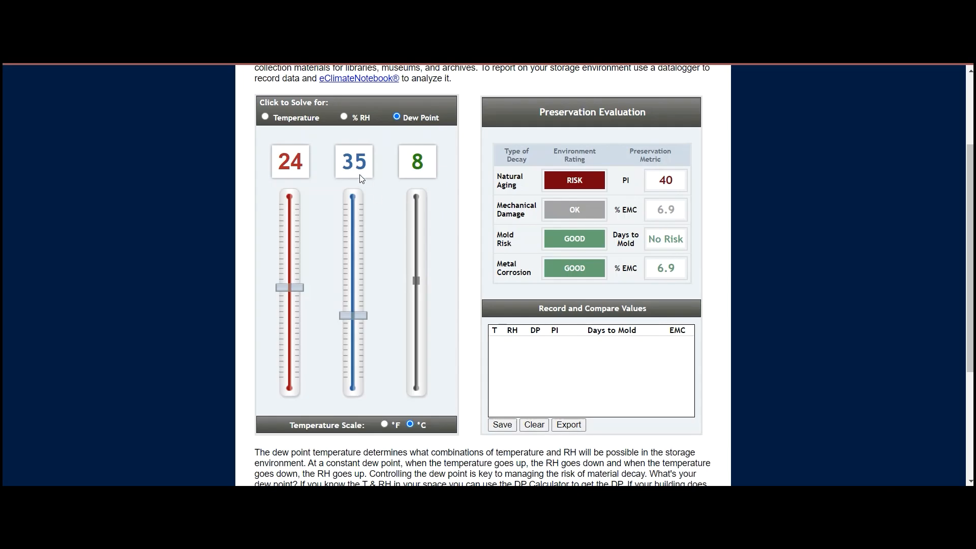
Set the dew point calculator to 22 °C and 25% relative humidity, and switch back to THERM.
left_click_drag(303, 288, 301, 292)
left_click_drag(352, 318, 358, 336)
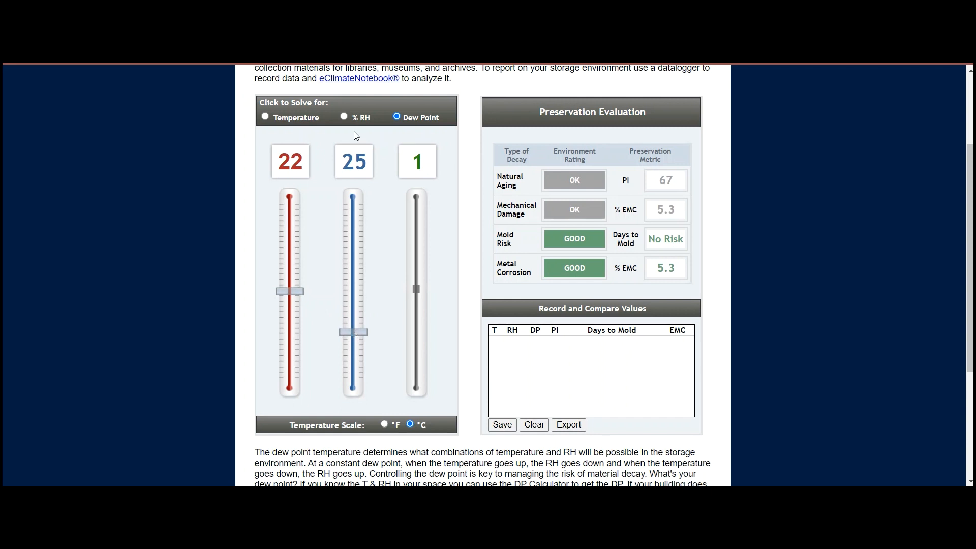
left_click(412, 286)
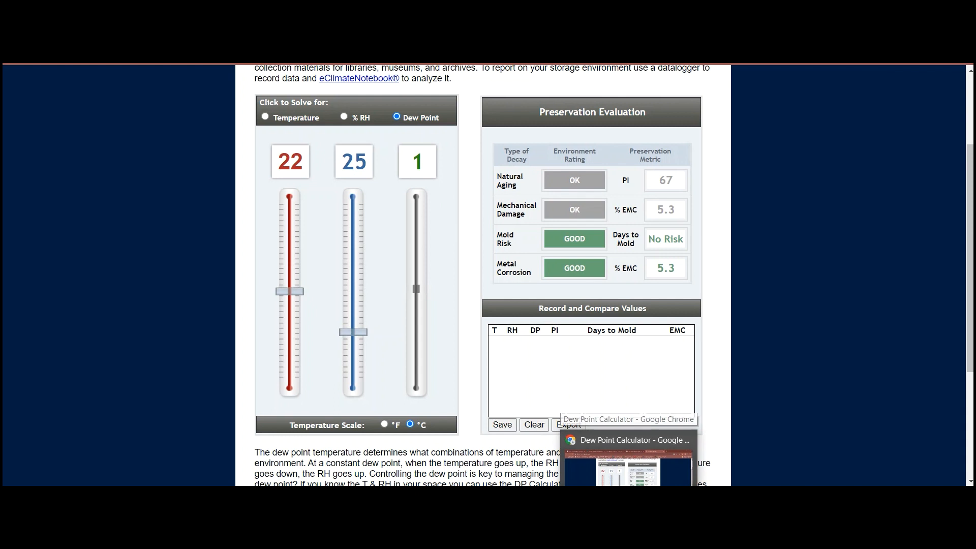
left_click(630, 498)
Examine the temperatures across the insulated middle cavity, from the drywall side to the exterior sheathing, against the dew point.
left_click(304, 283)
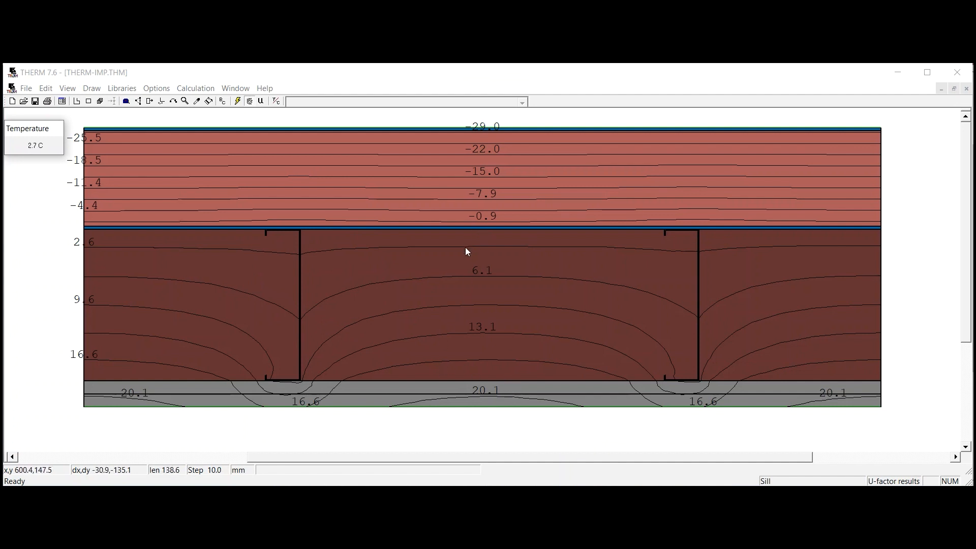
left_click(410, 380)
left_click(493, 381)
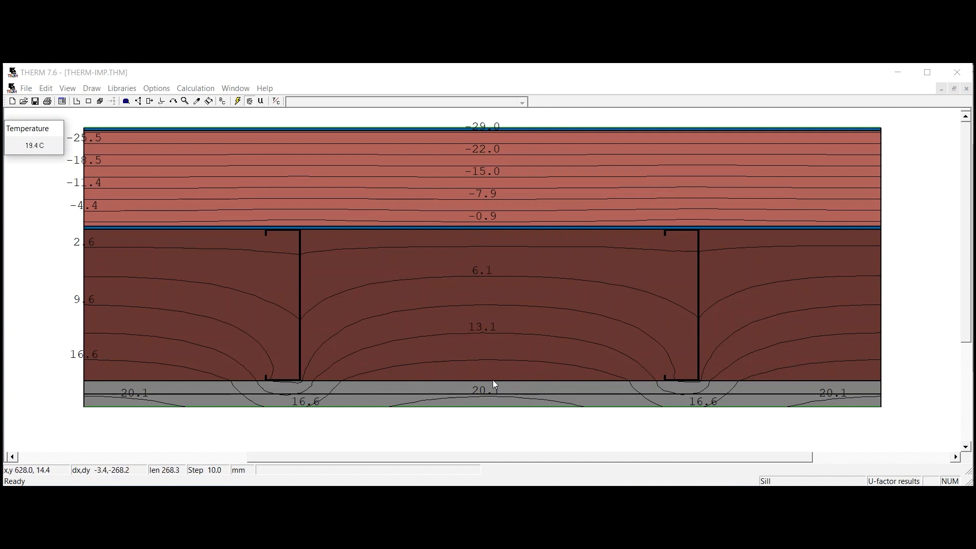
left_click(493, 379)
left_click(503, 229)
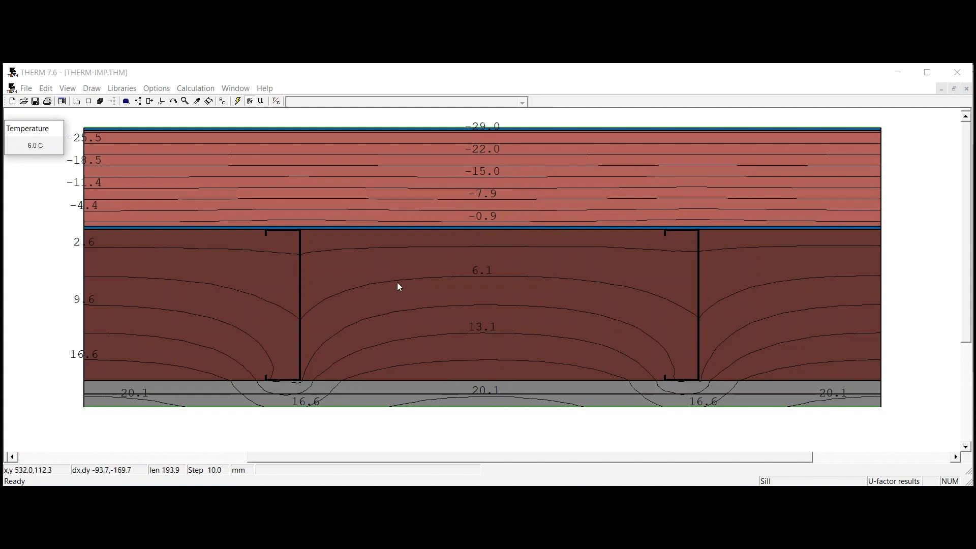
Examine the temperatures along the steel studs, at the sheathing and within the exterior insulation layer.
left_click(299, 277)
left_click(472, 231)
left_click(431, 188)
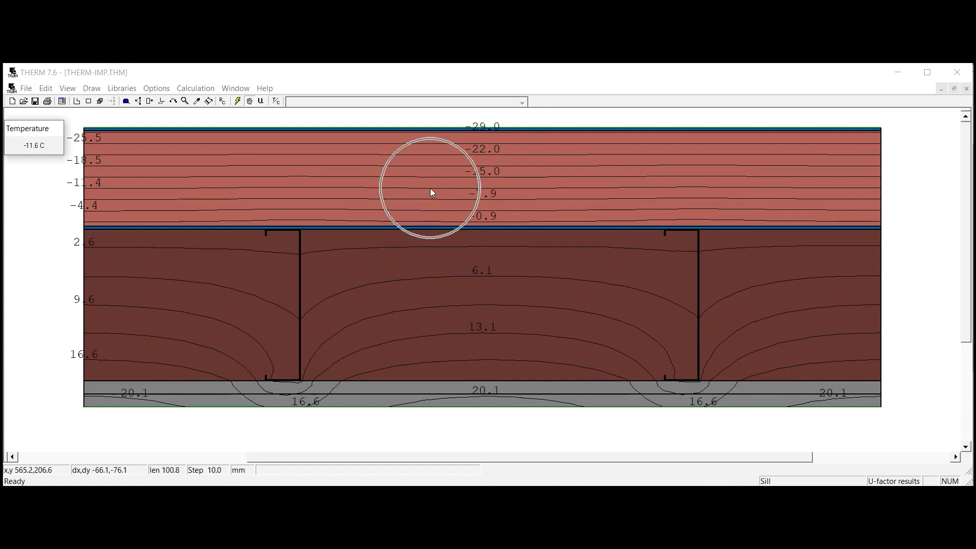
left_click(441, 182)
left_click(442, 251)
left_click(442, 251)
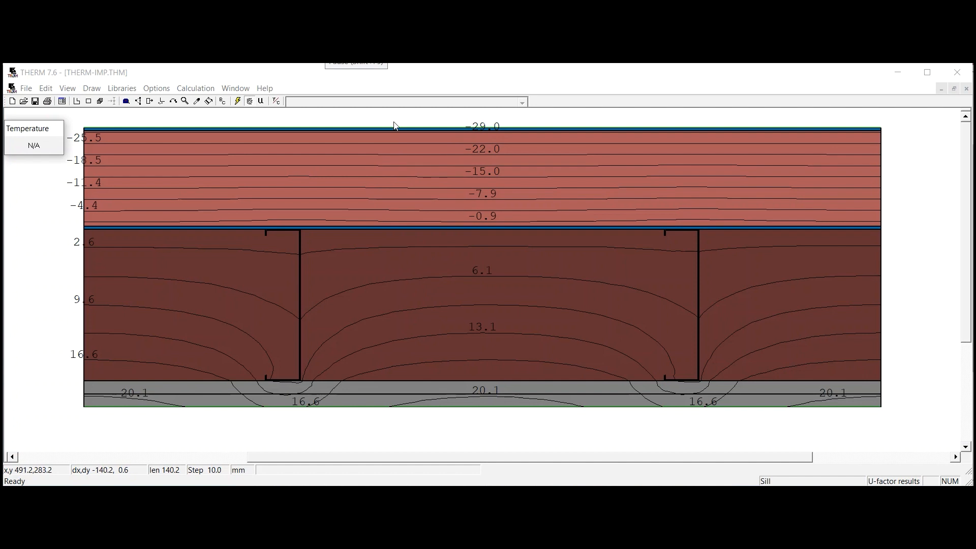
left_click(302, 290)
left_click(694, 334)
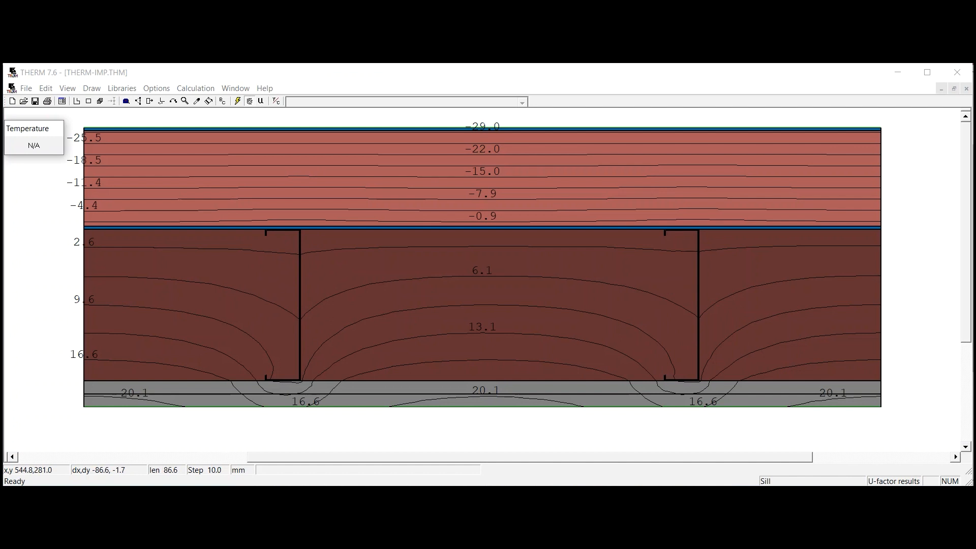
Undo the rightmost cavity's change to mineral fiber insulation and acknowledge that results need recalculating.
left_click(47, 89)
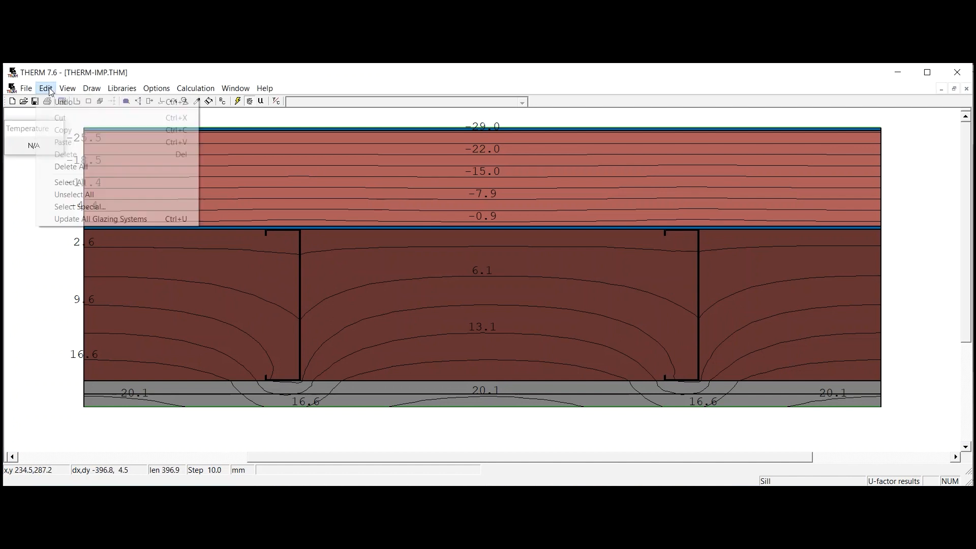
left_click(51, 103)
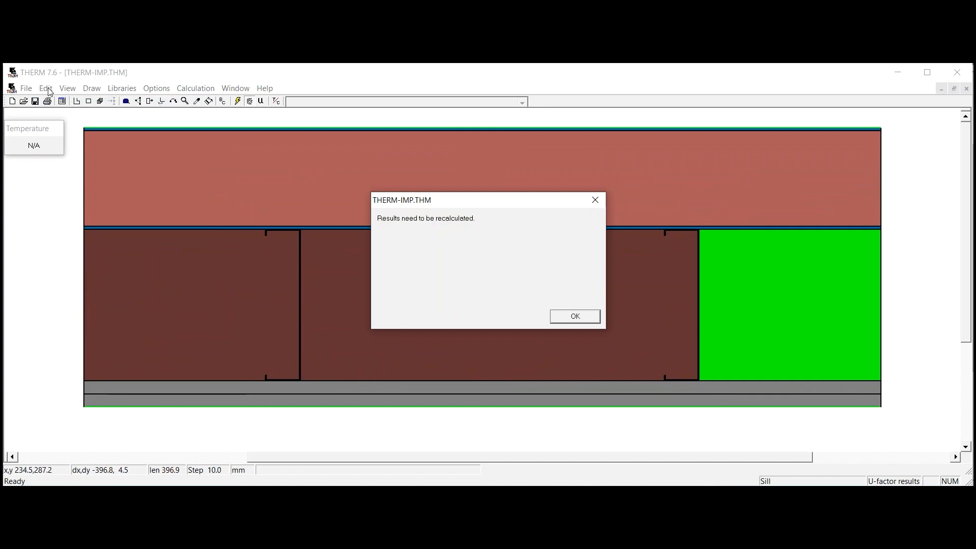
left_click(572, 317)
left_click(47, 89)
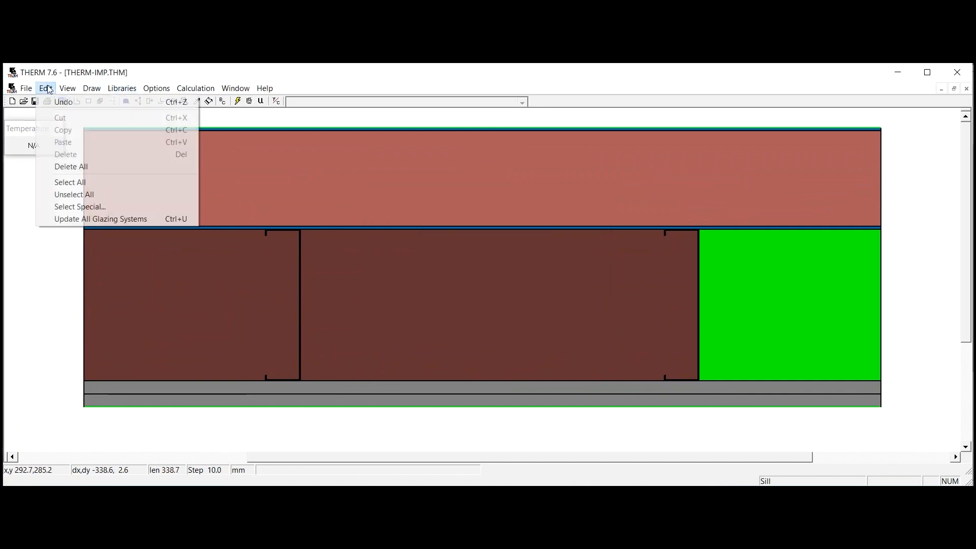
left_click(51, 102)
left_click(47, 89)
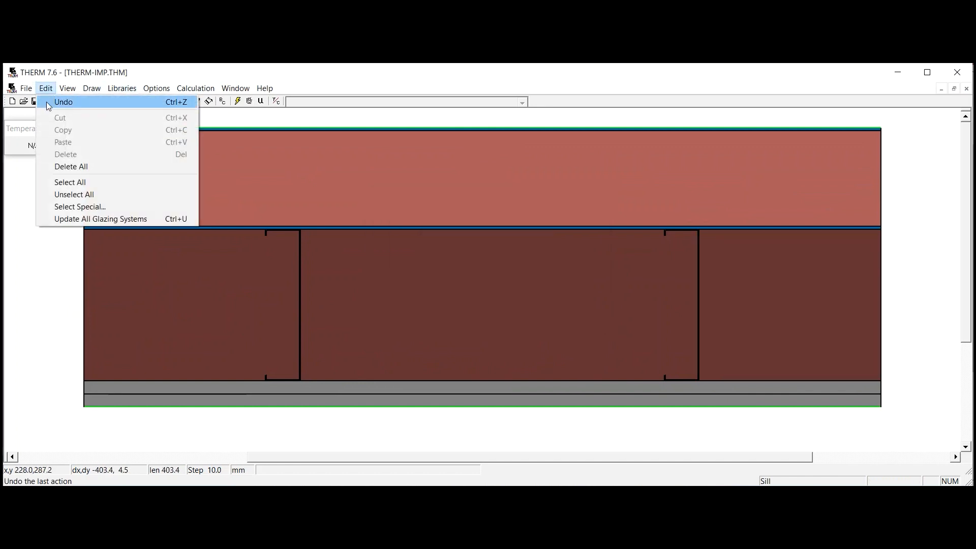
left_click(46, 103)
Select the middle and leftmost stud cavities together and browse the material list for their replacement material.
left_click(431, 277)
left_click(223, 283, "shift")
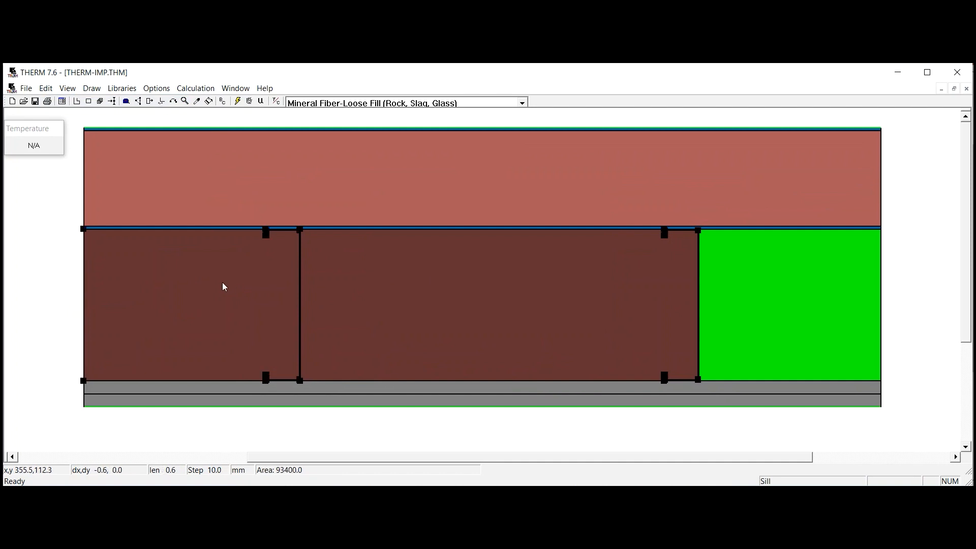
left_click(522, 104)
left_click_drag(528, 202, 475, 87)
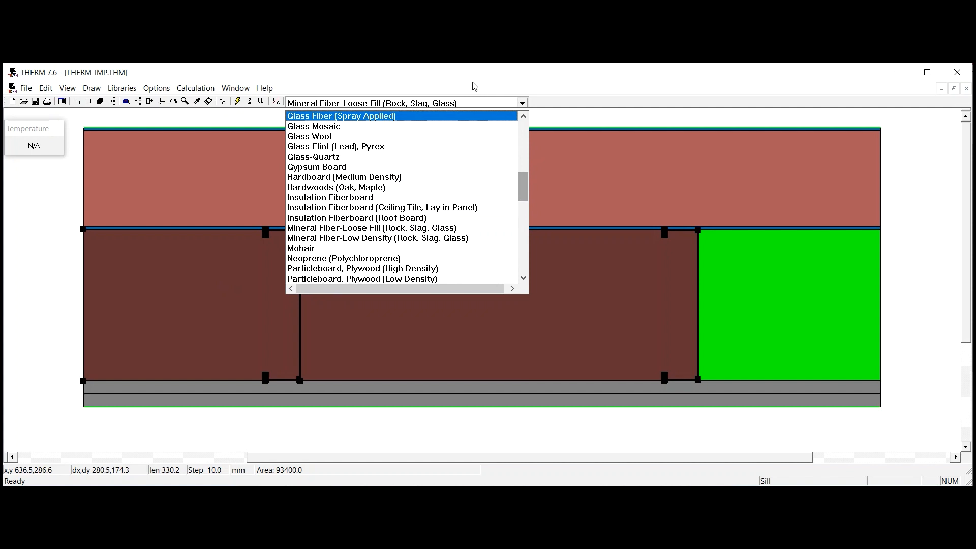